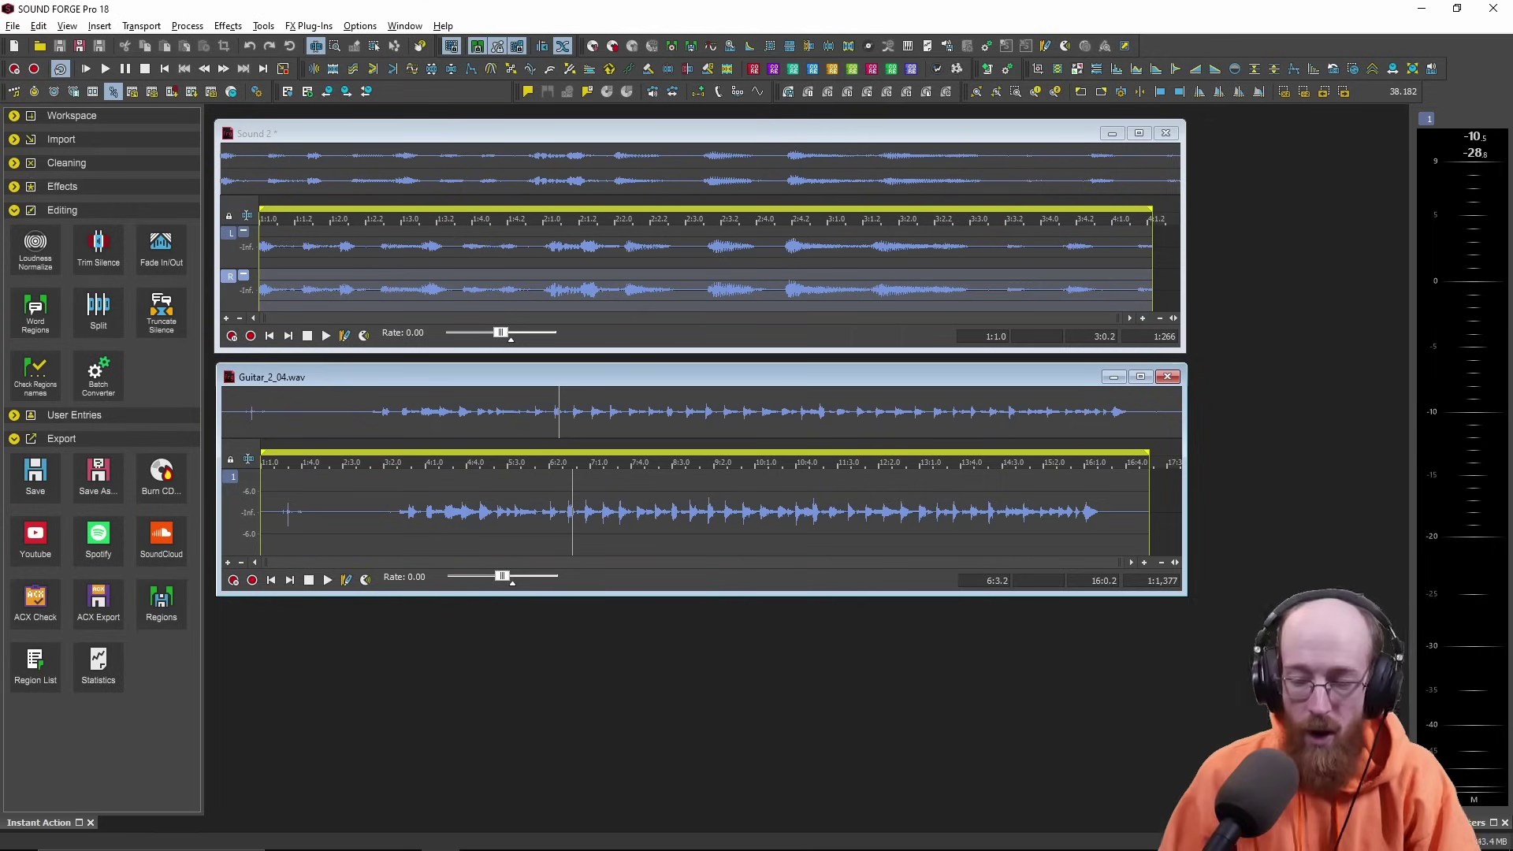
# - Play a short stretch of Guitar_2_04.wav from its current cursor position and stop playback
pyautogui.click(916, 138)
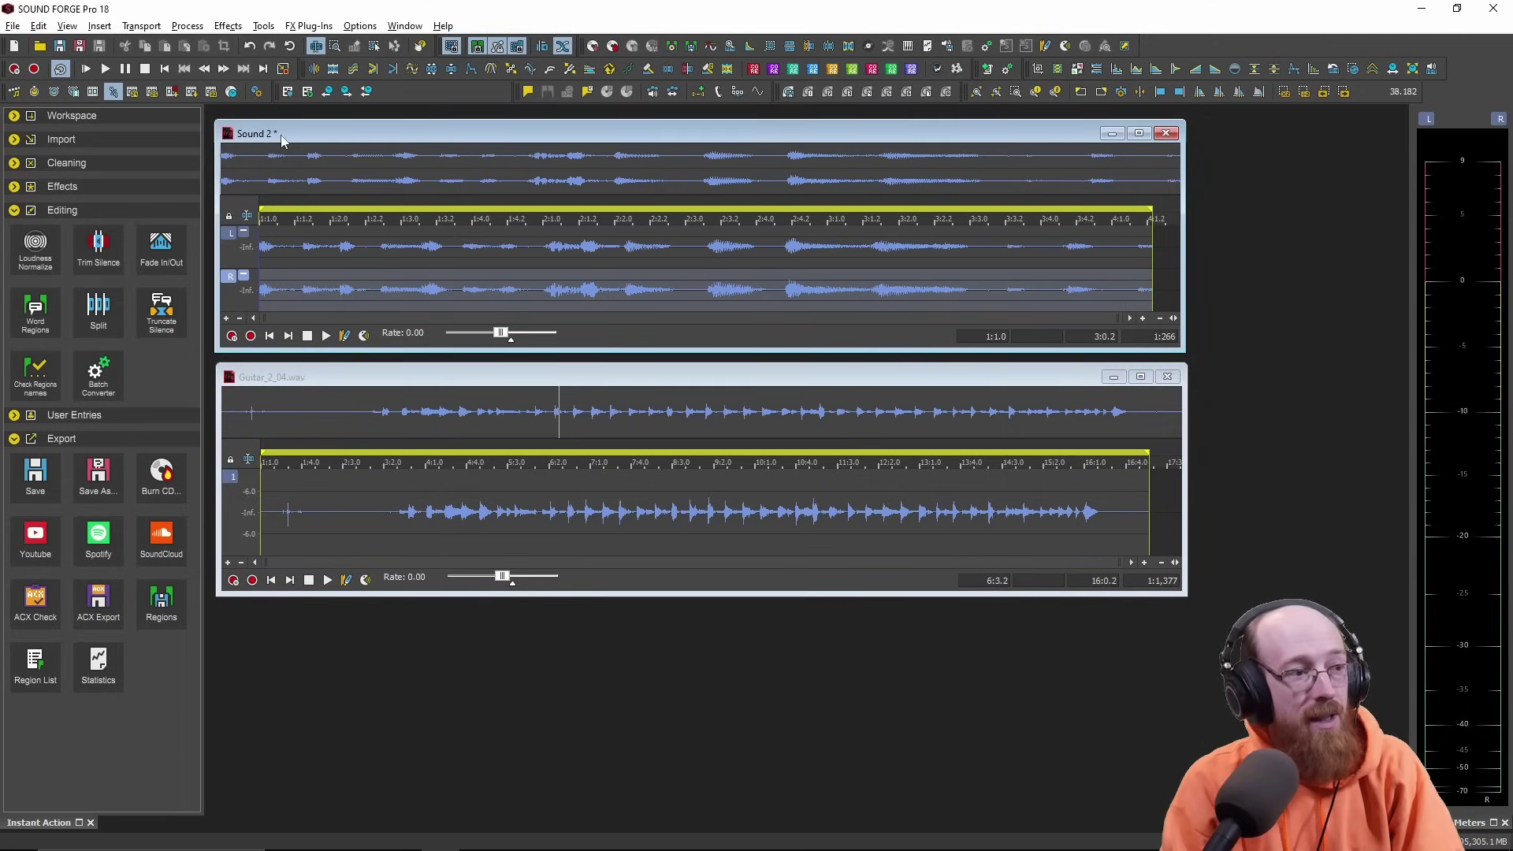
pyautogui.click(381, 381)
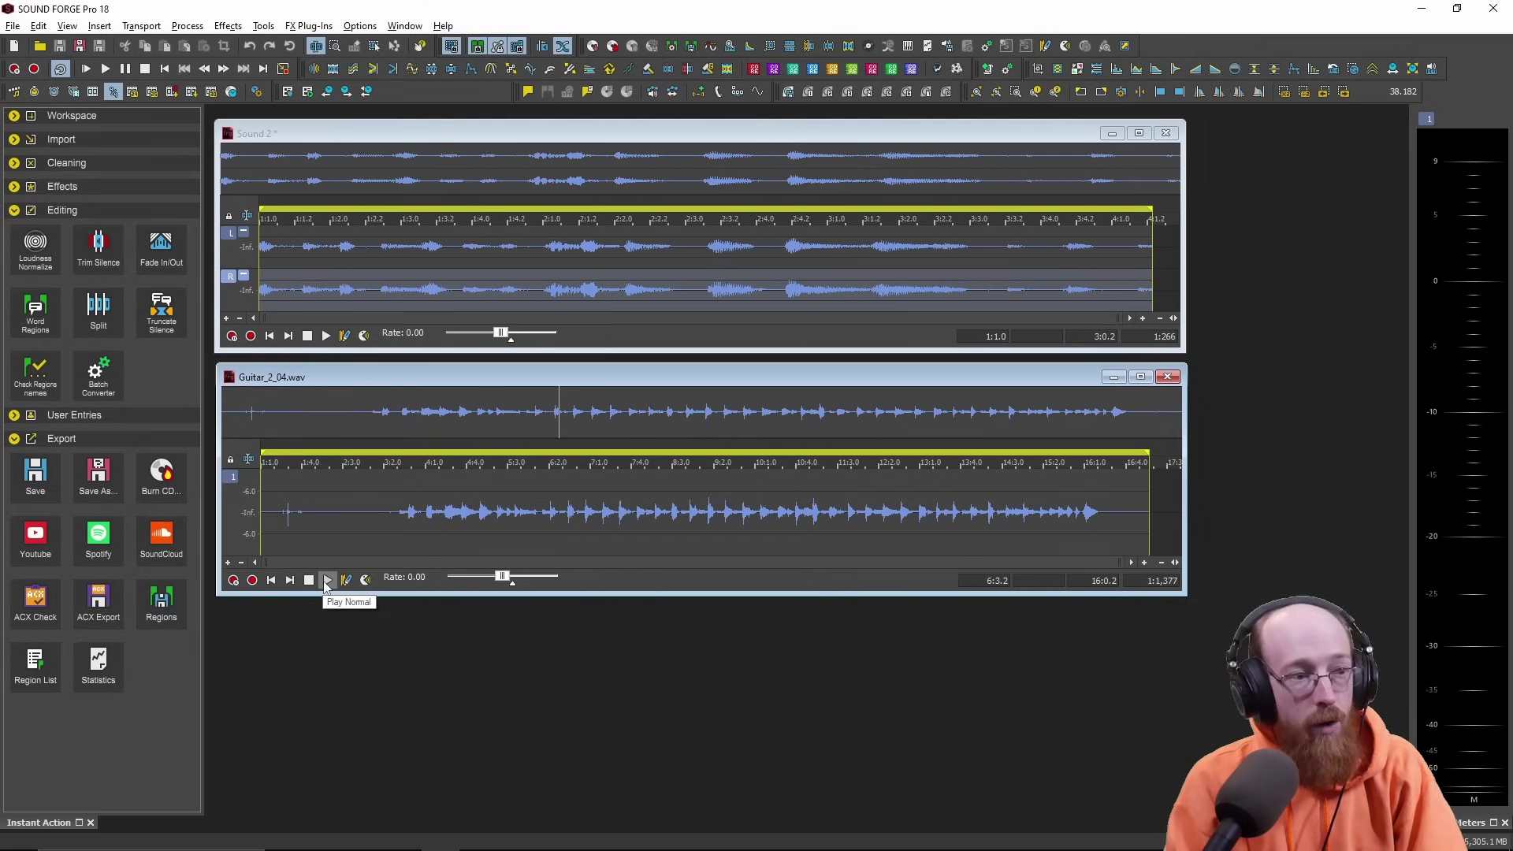
pyautogui.click(364, 580)
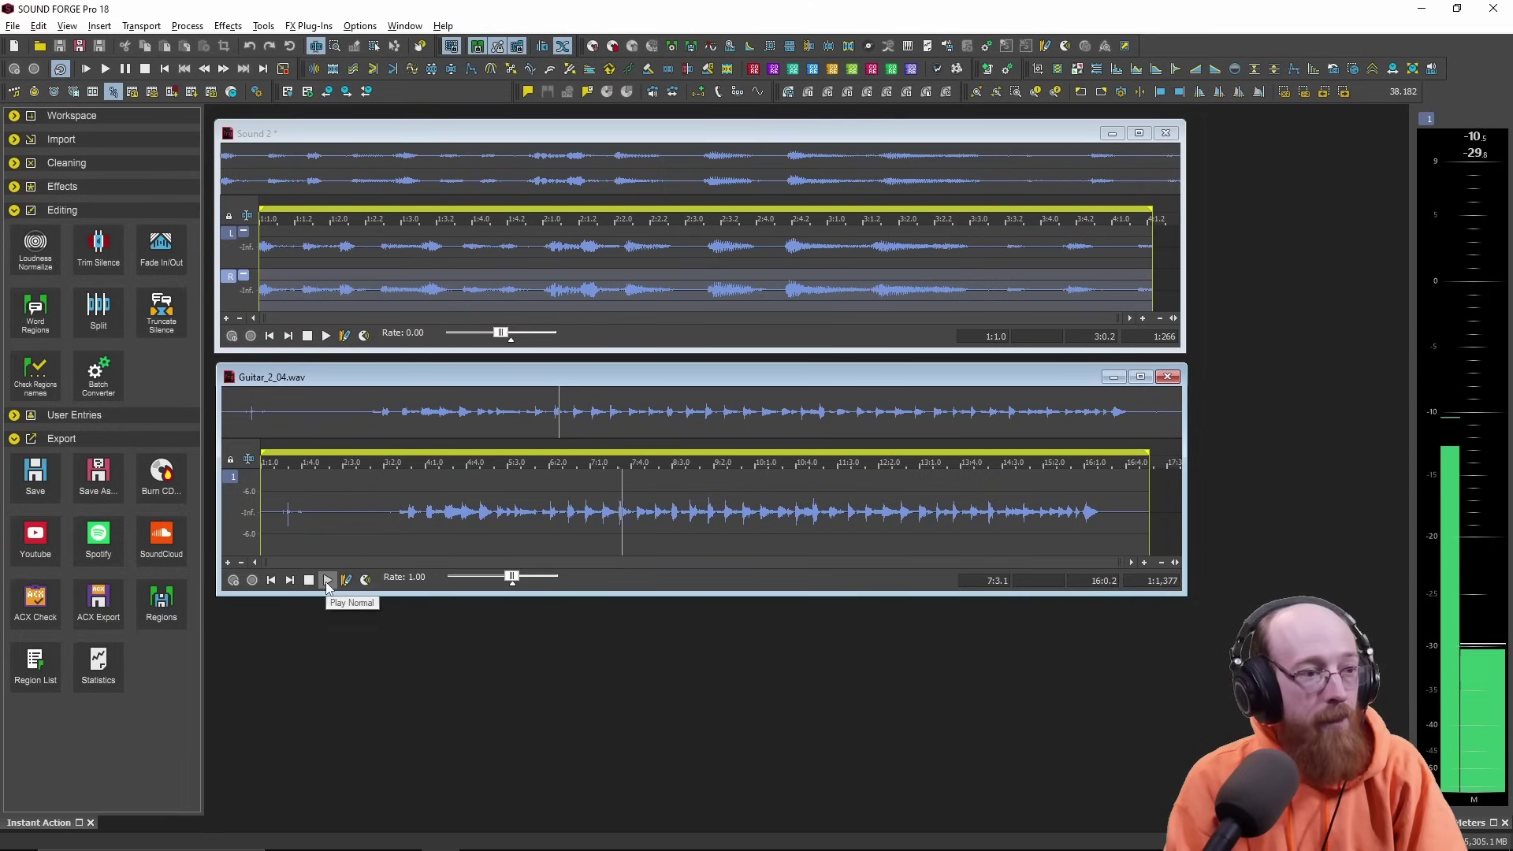
pyautogui.click(308, 580)
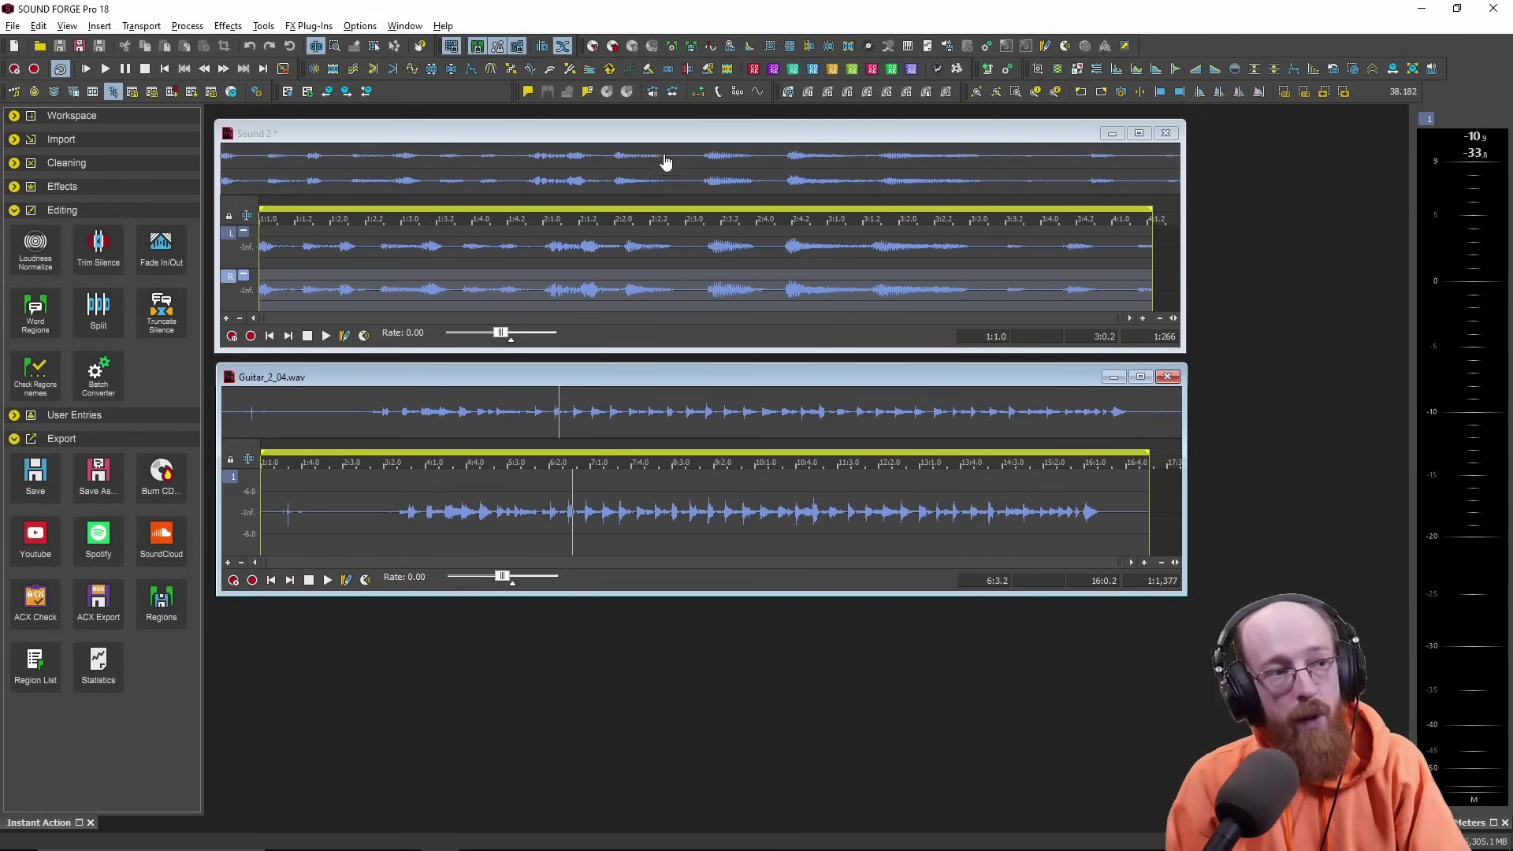
# - Bring the Sound 2 data window into focus, listen to its opening passage and stop playback
pyautogui.click(678, 135)
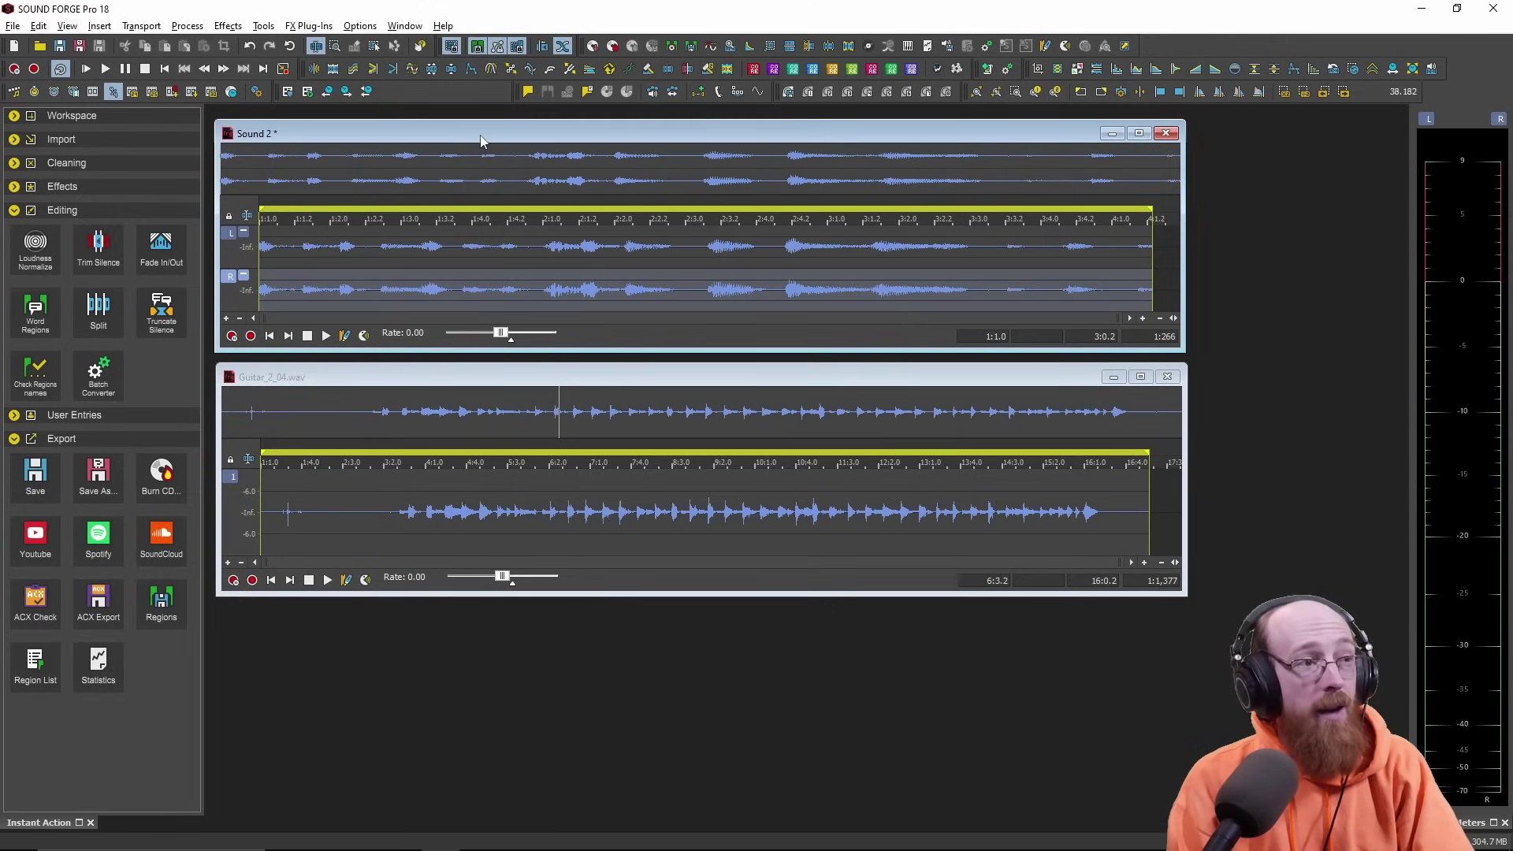
pyautogui.moveTo(450, 139)
pyautogui.mouseDown()
pyautogui.moveTo(433, 136)
pyautogui.moveTo(449, 134)
pyautogui.mouseUp()
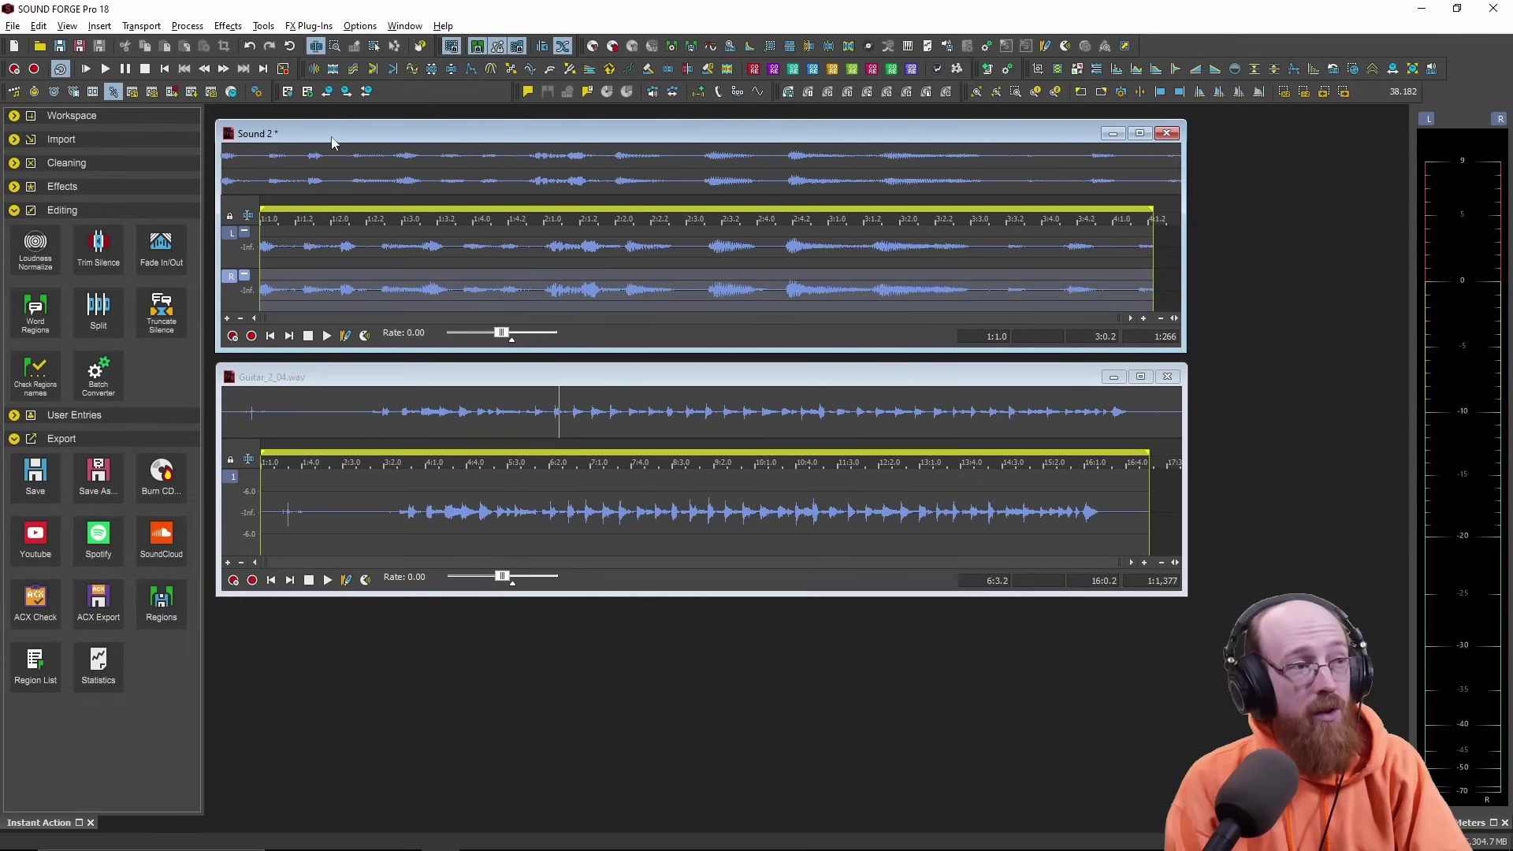
pyautogui.click(407, 386)
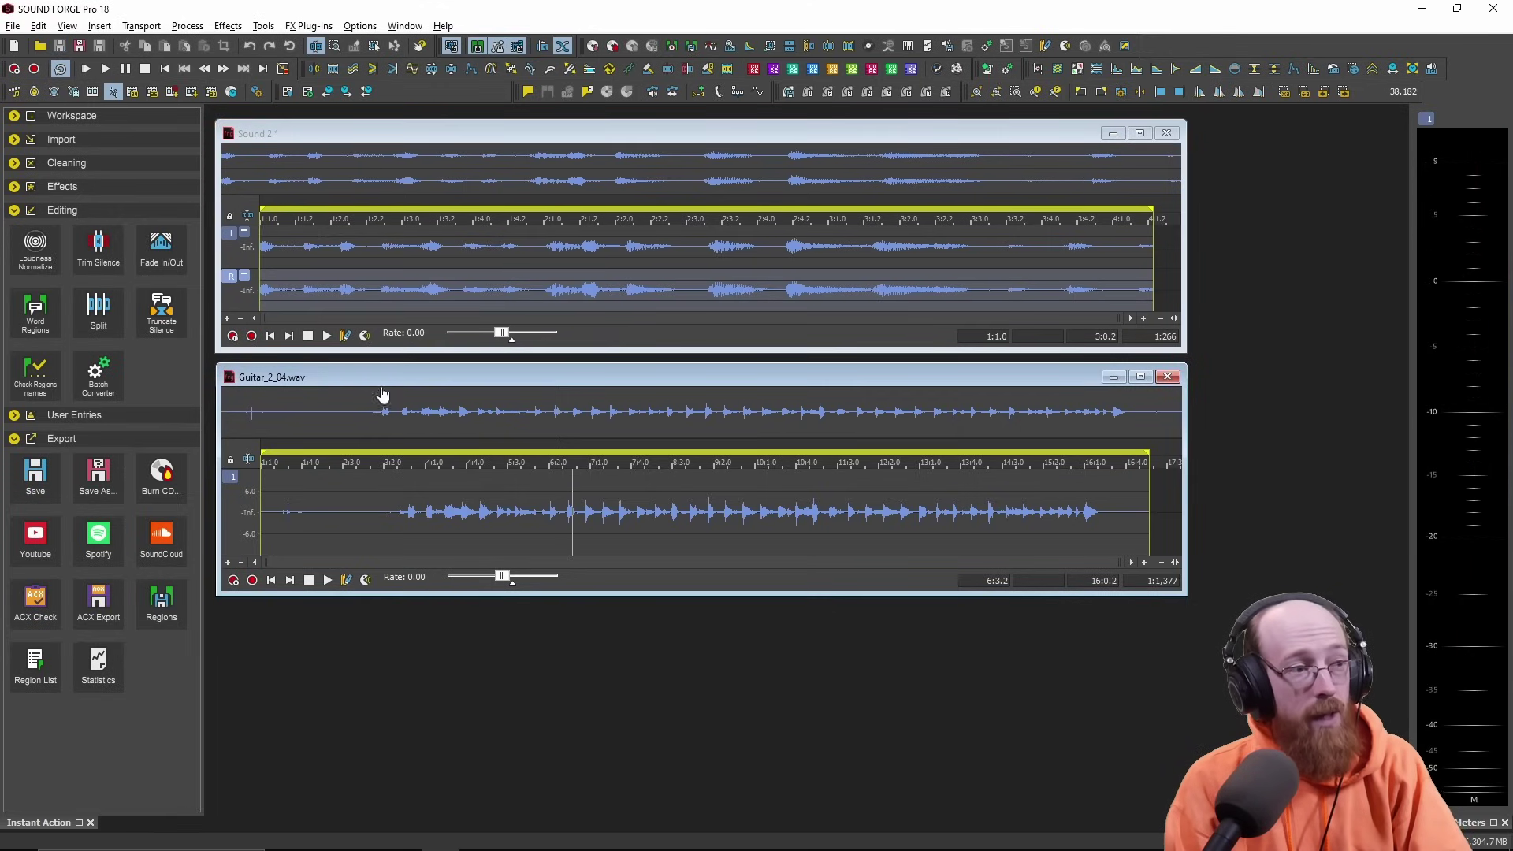
pyautogui.click(490, 135)
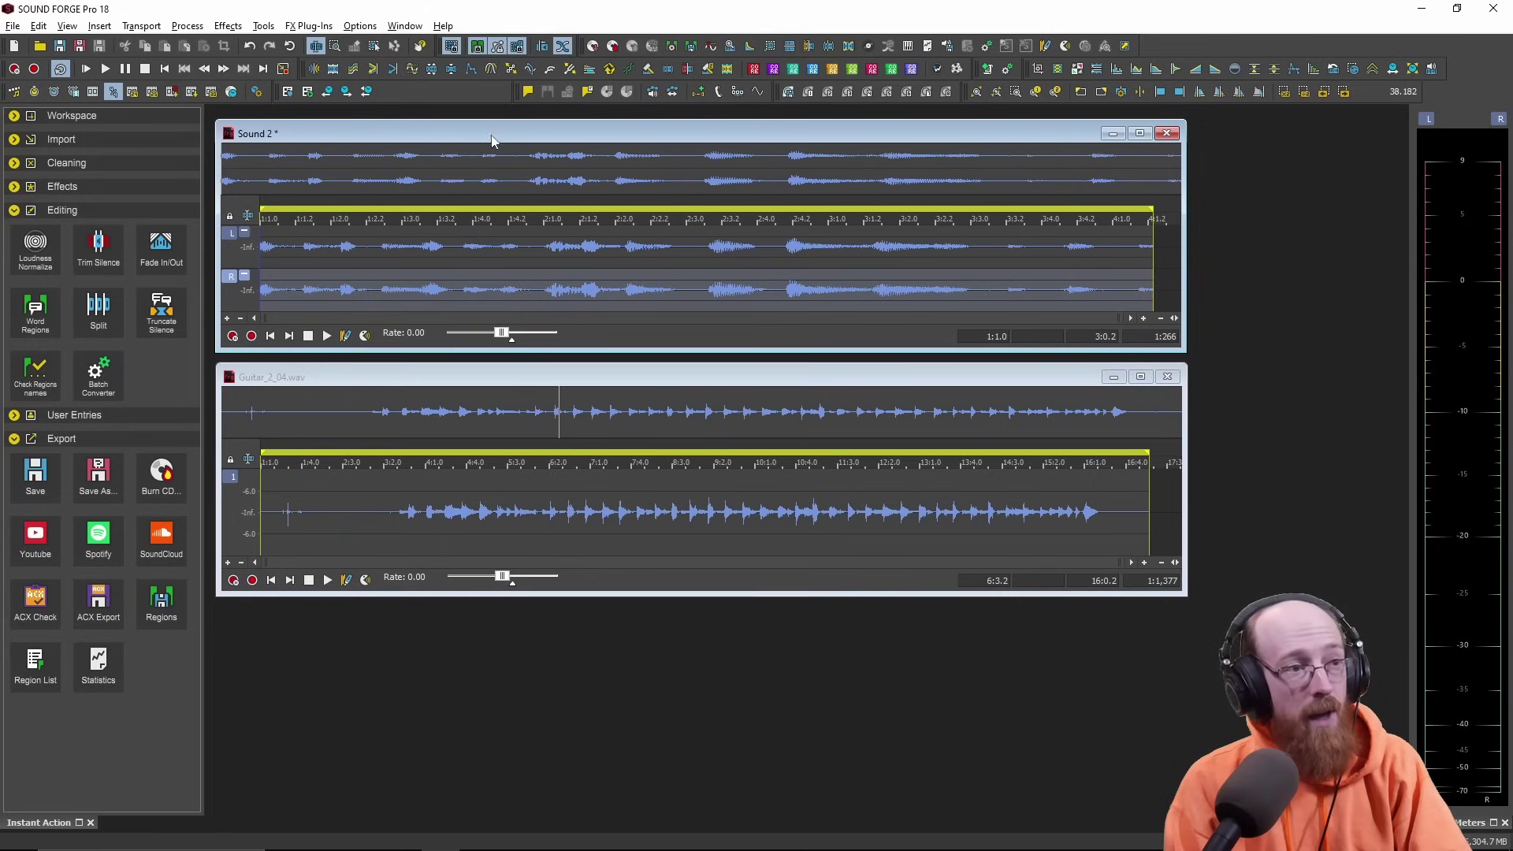
pyautogui.press('space')
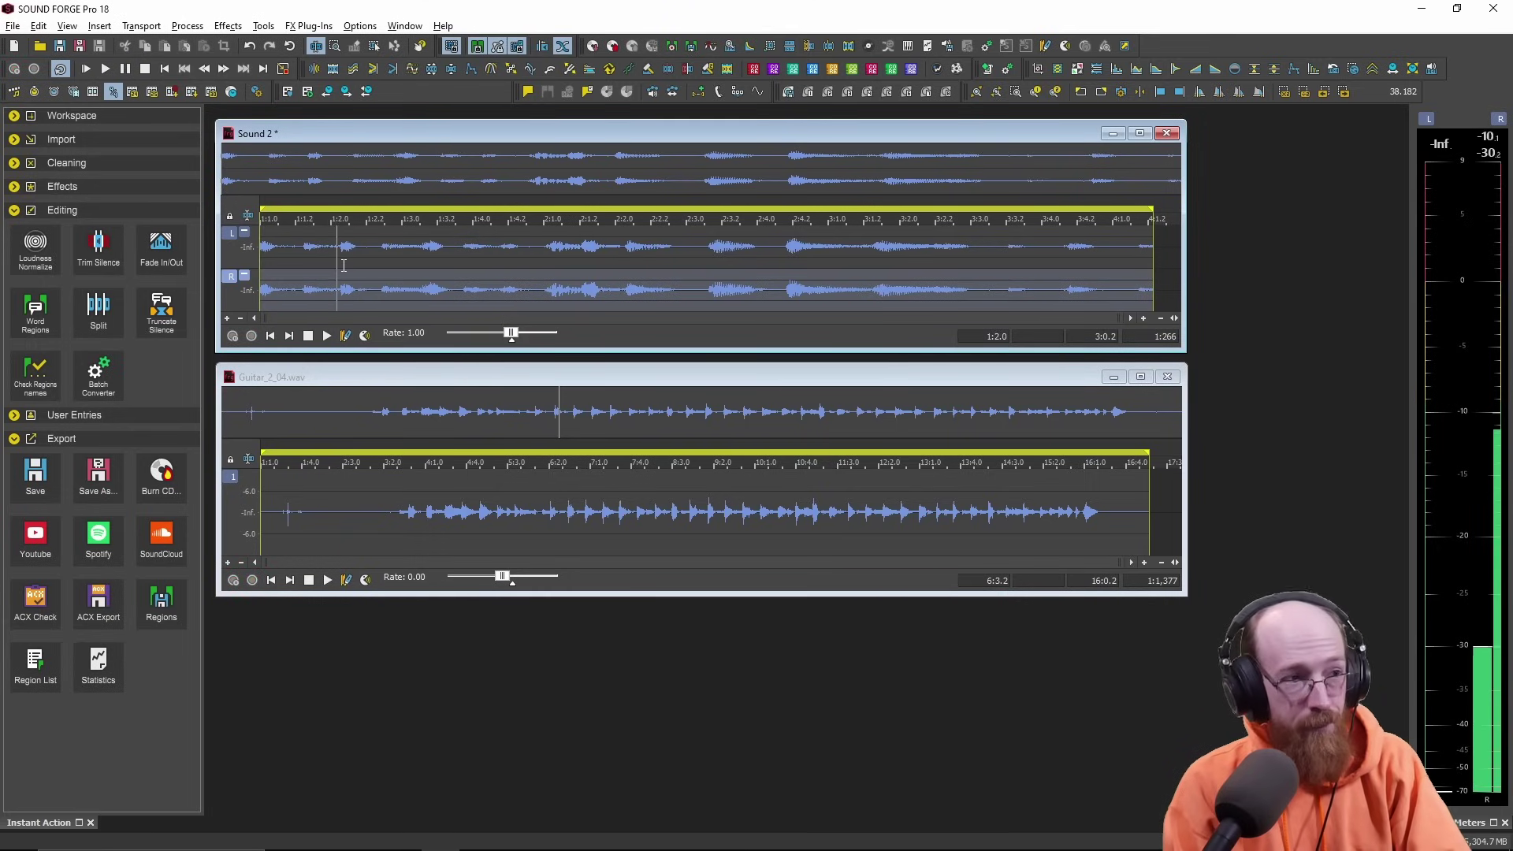
pyautogui.press('space')
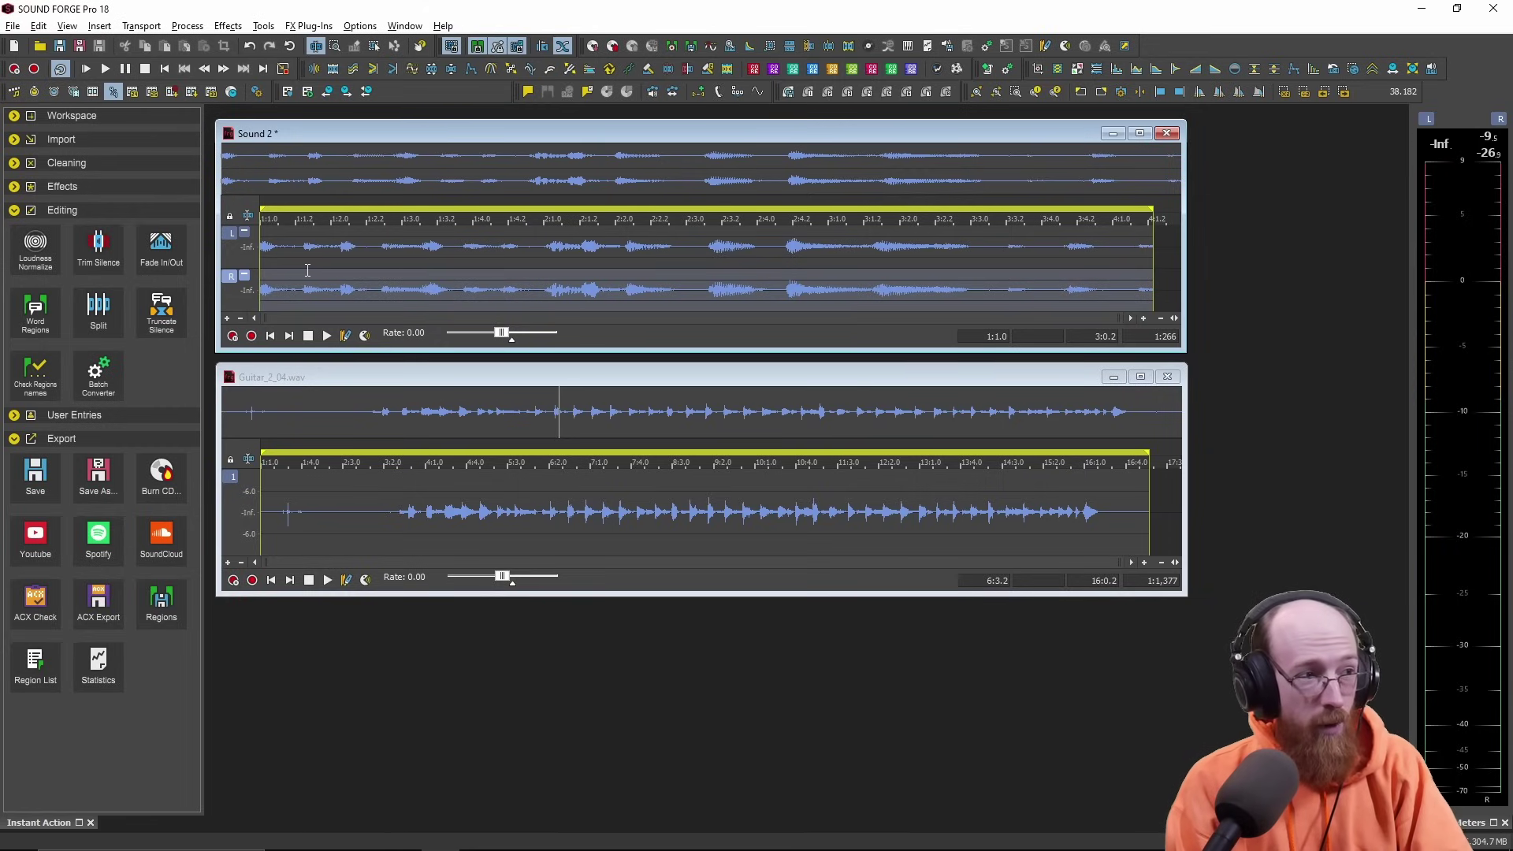
# - Select both channels of Sound 2, return the cursor to the start, and play the file briefly
pyautogui.click(260, 266)
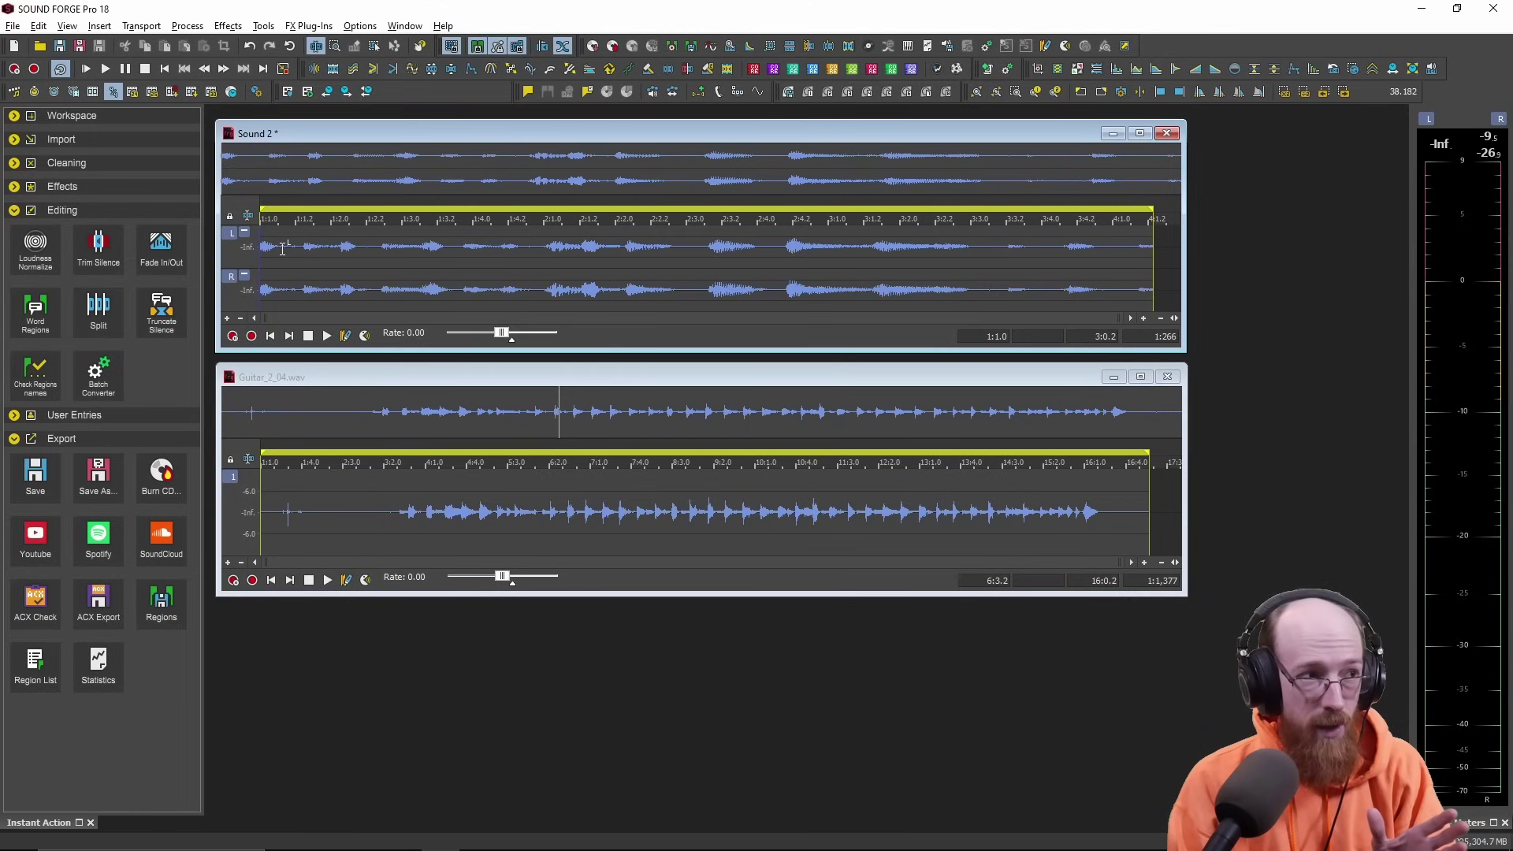
pyautogui.click(282, 249)
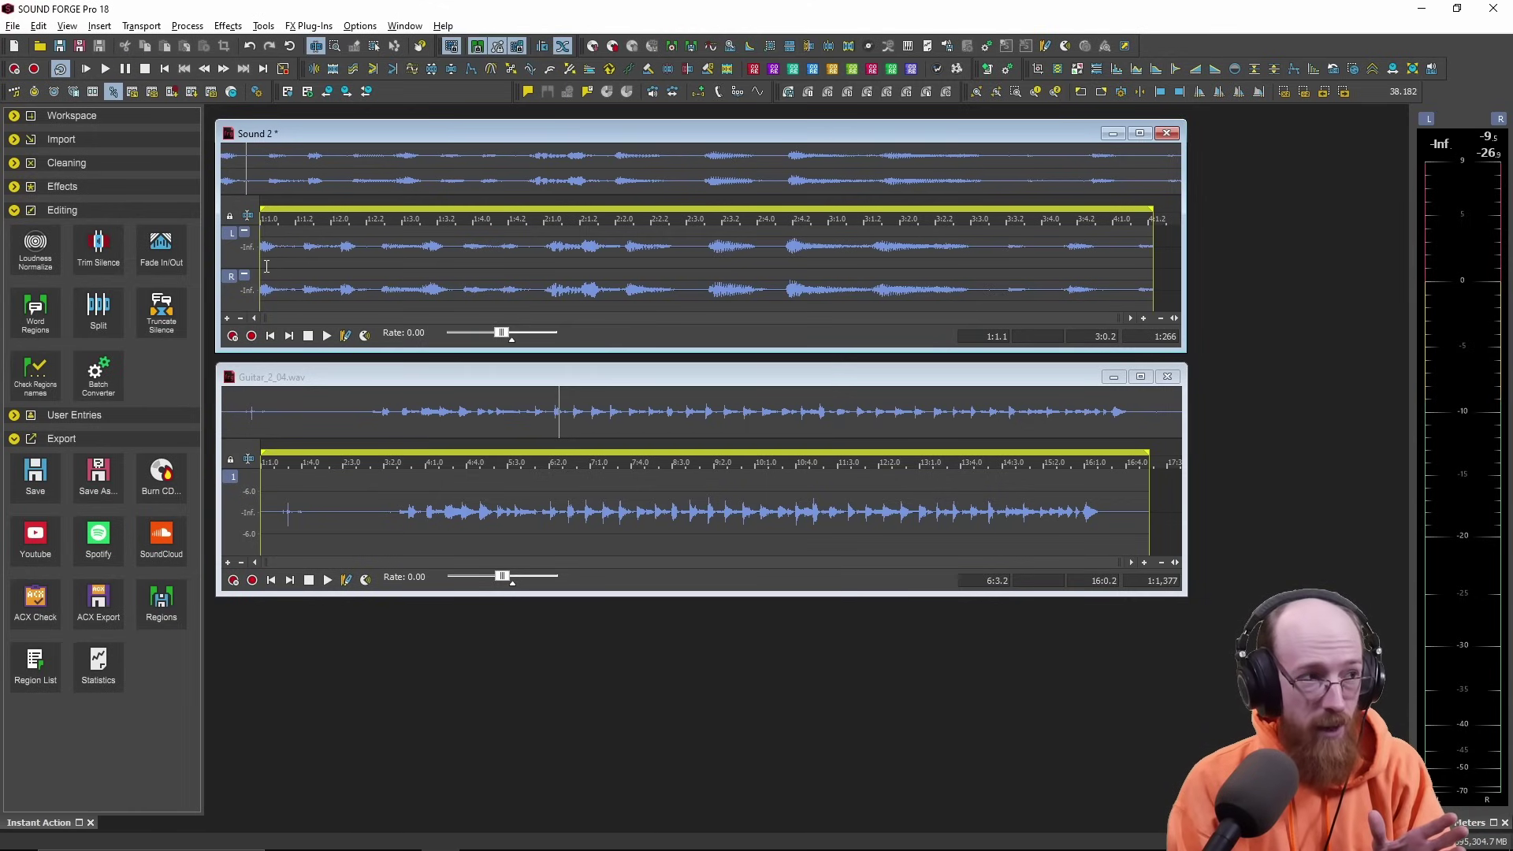
pyautogui.hotkey('ctrl', 'Home')
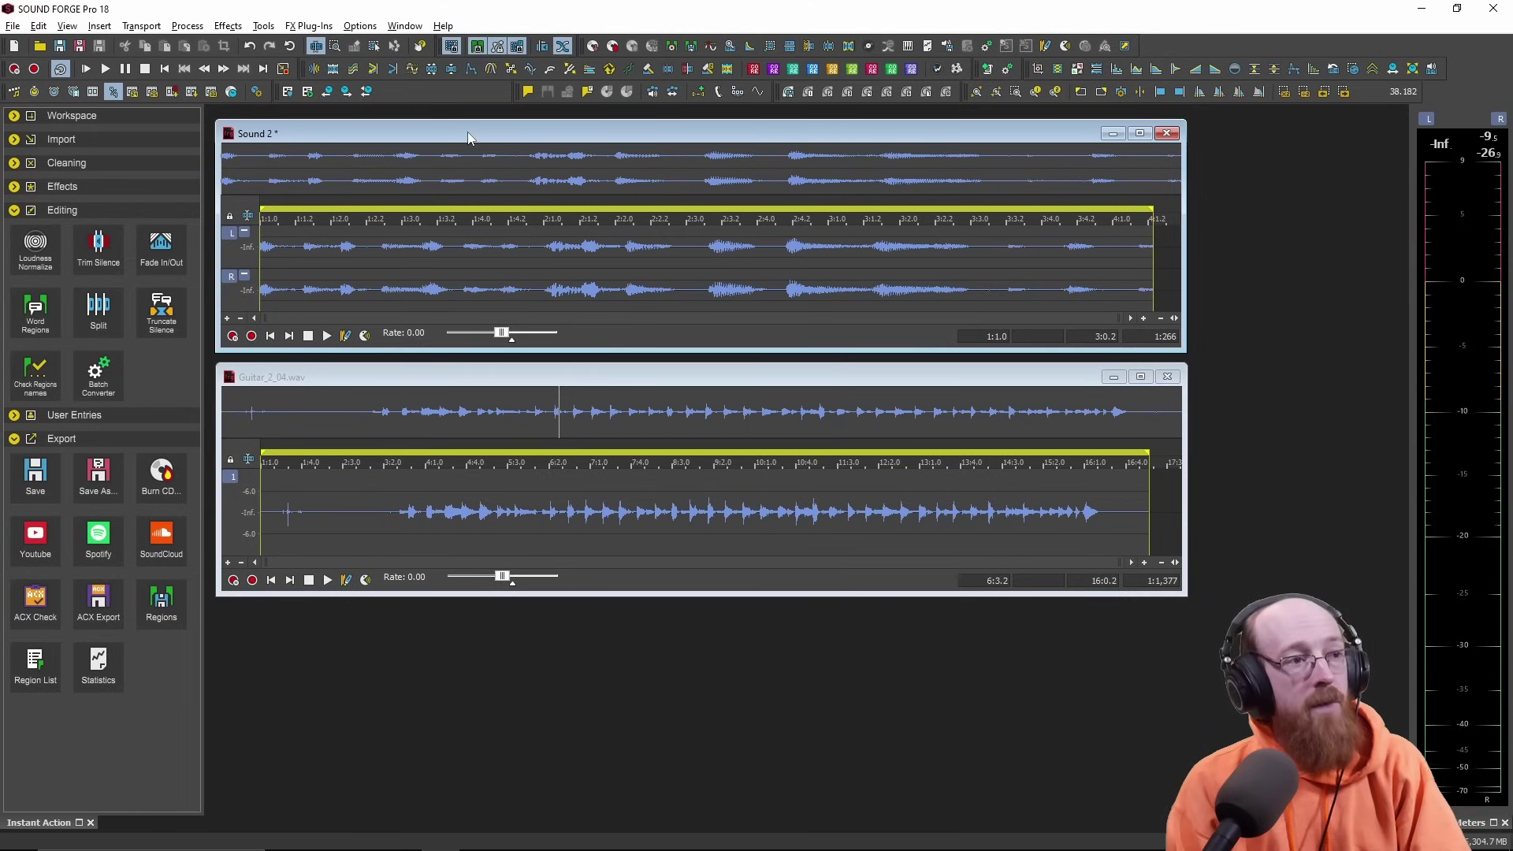
pyautogui.press('space')
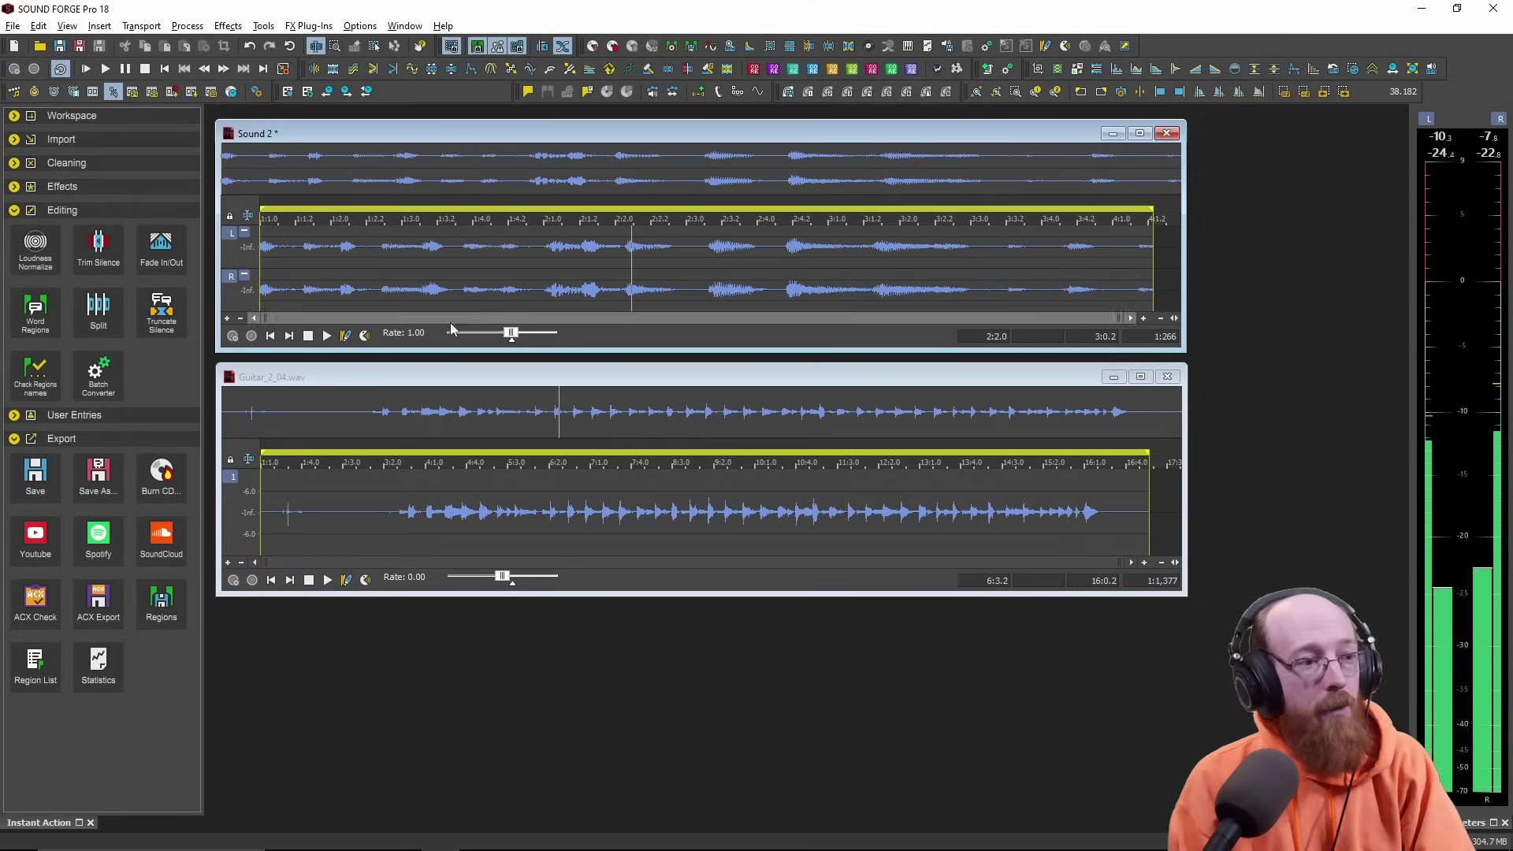
pyautogui.press('space')
# - Switch to the Guitar_2_04.wav window, play a short passage for comparison, and stop playback
pyautogui.click(502, 446)
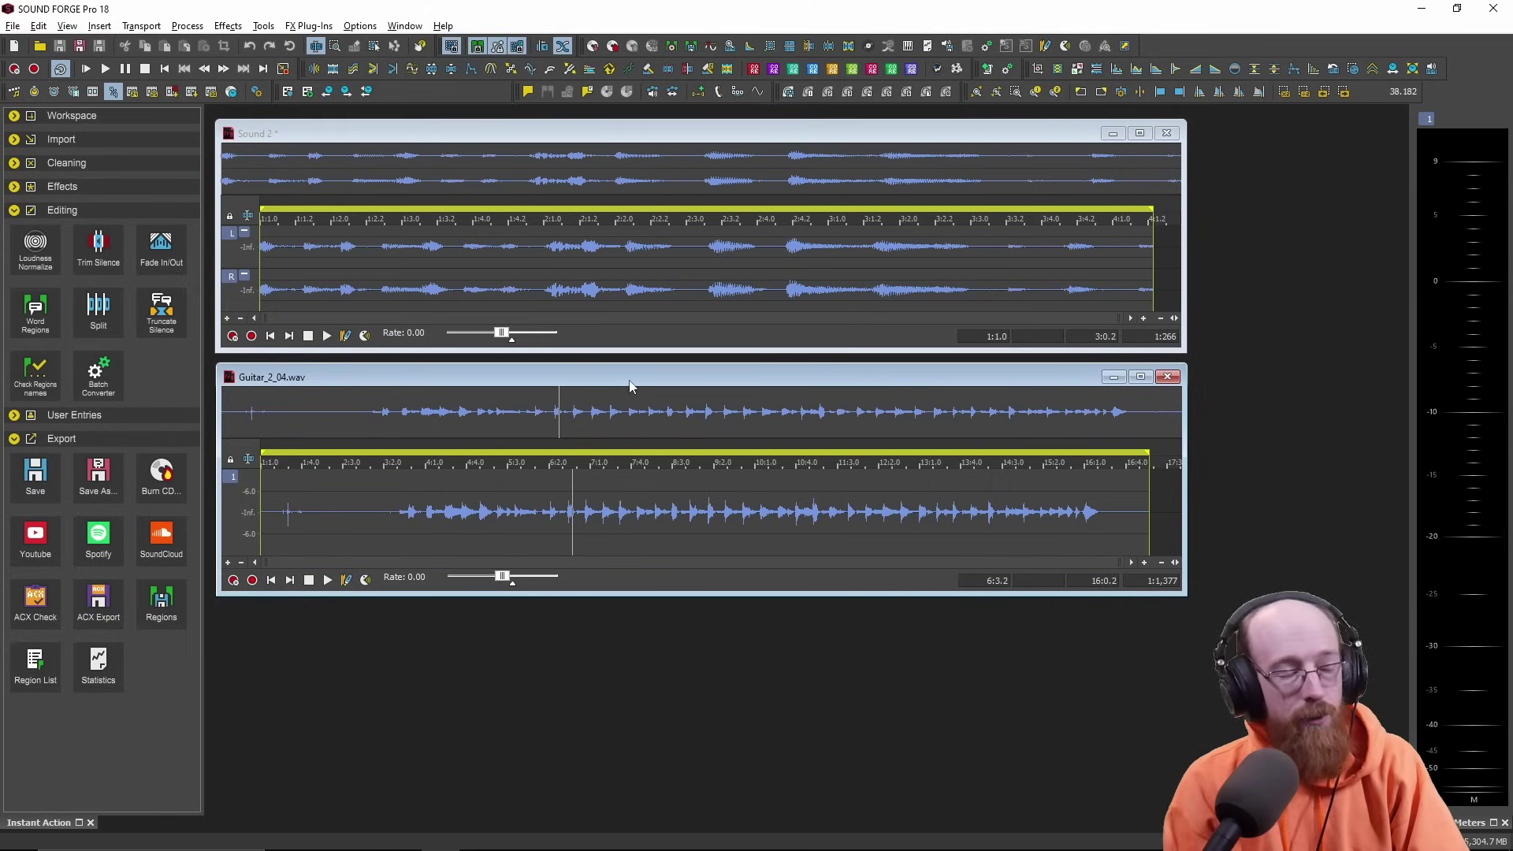
pyautogui.press('space')
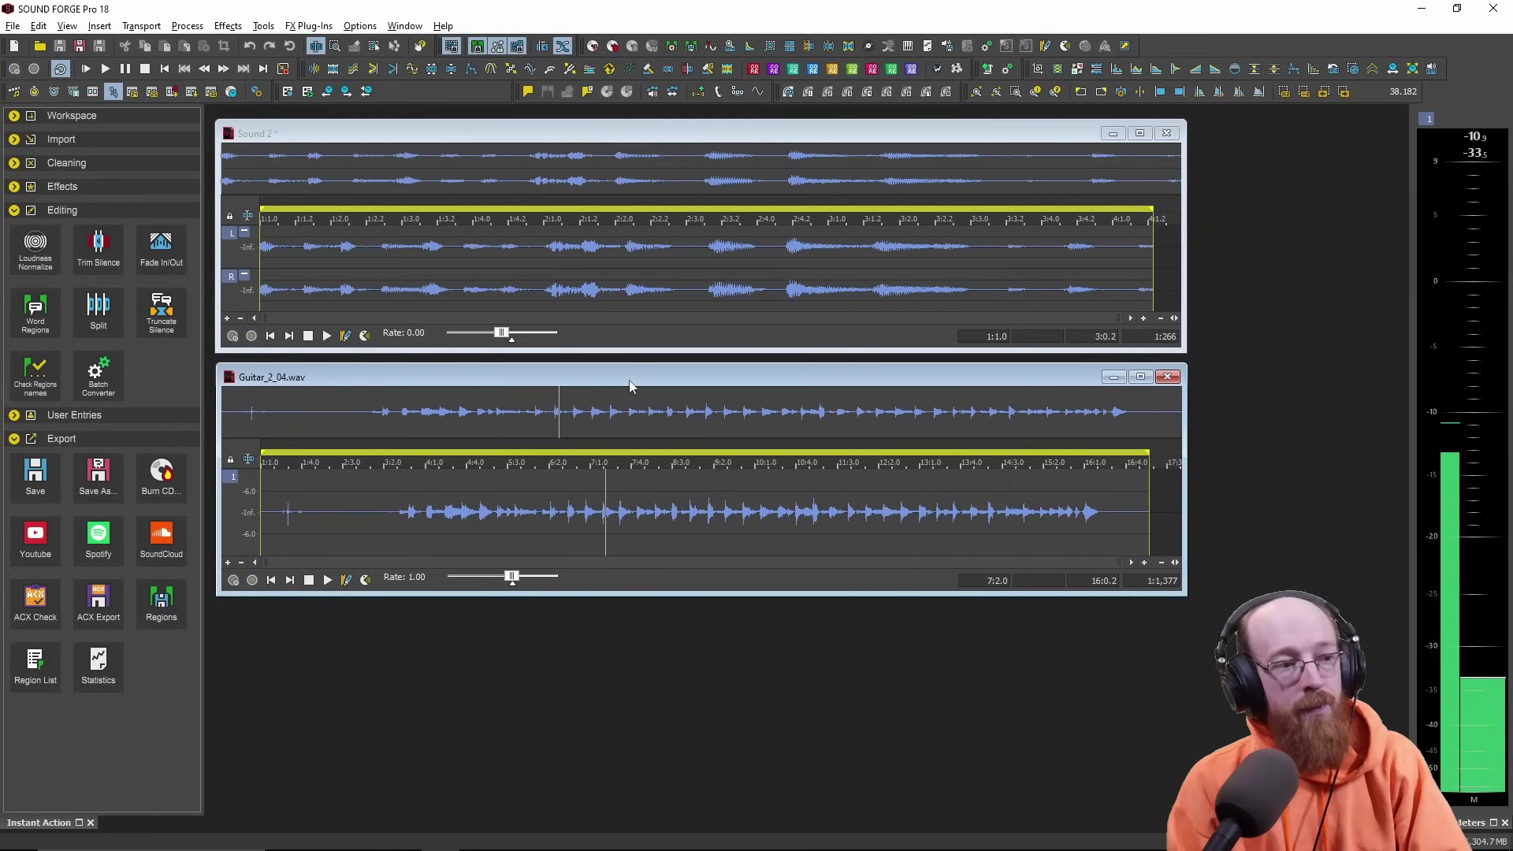
pyautogui.press('space')
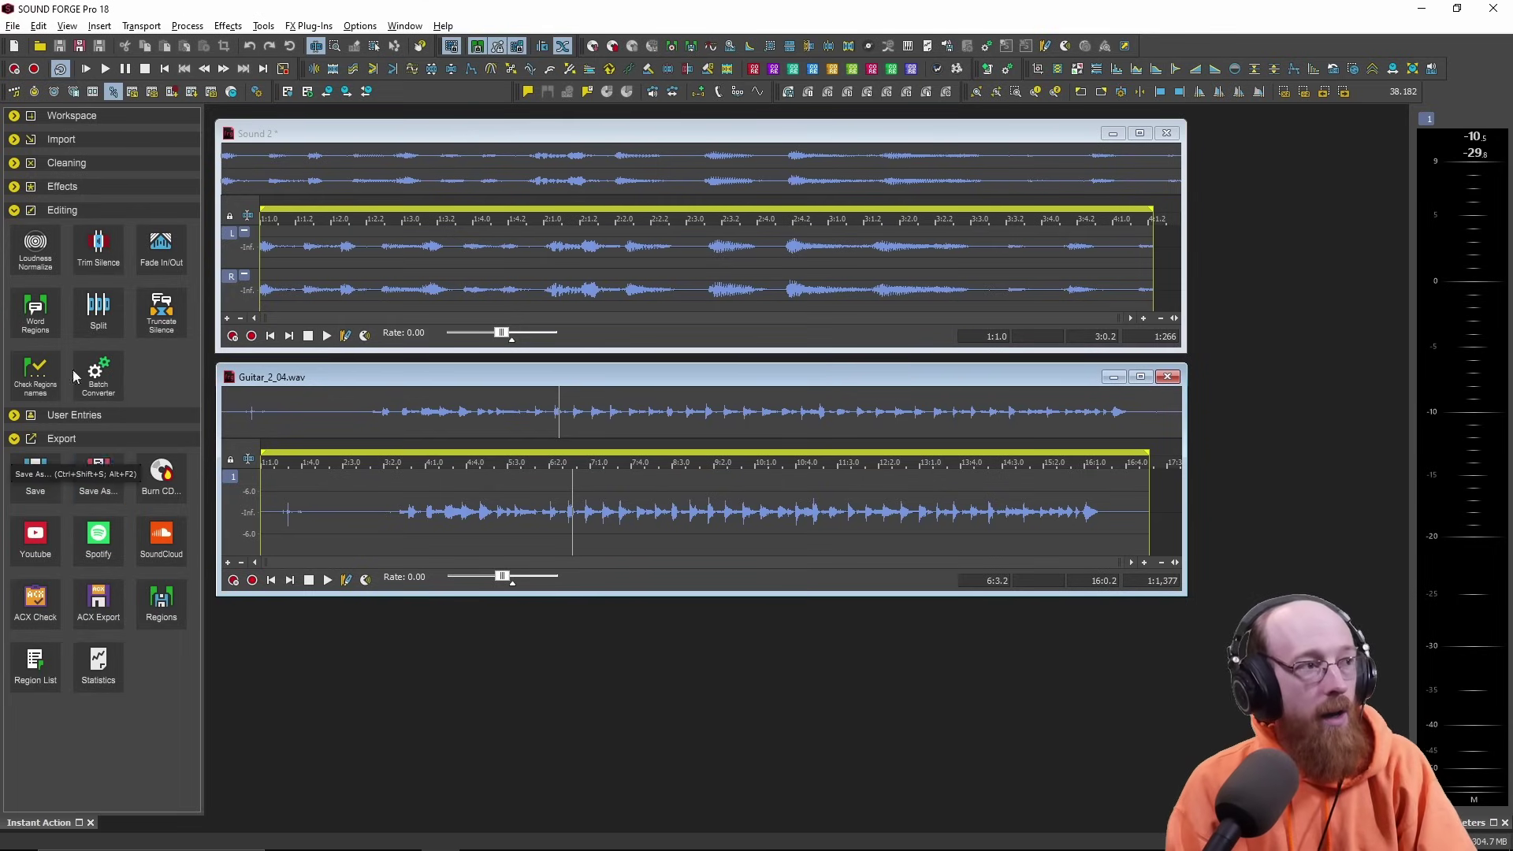
pyautogui.click(65, 26)
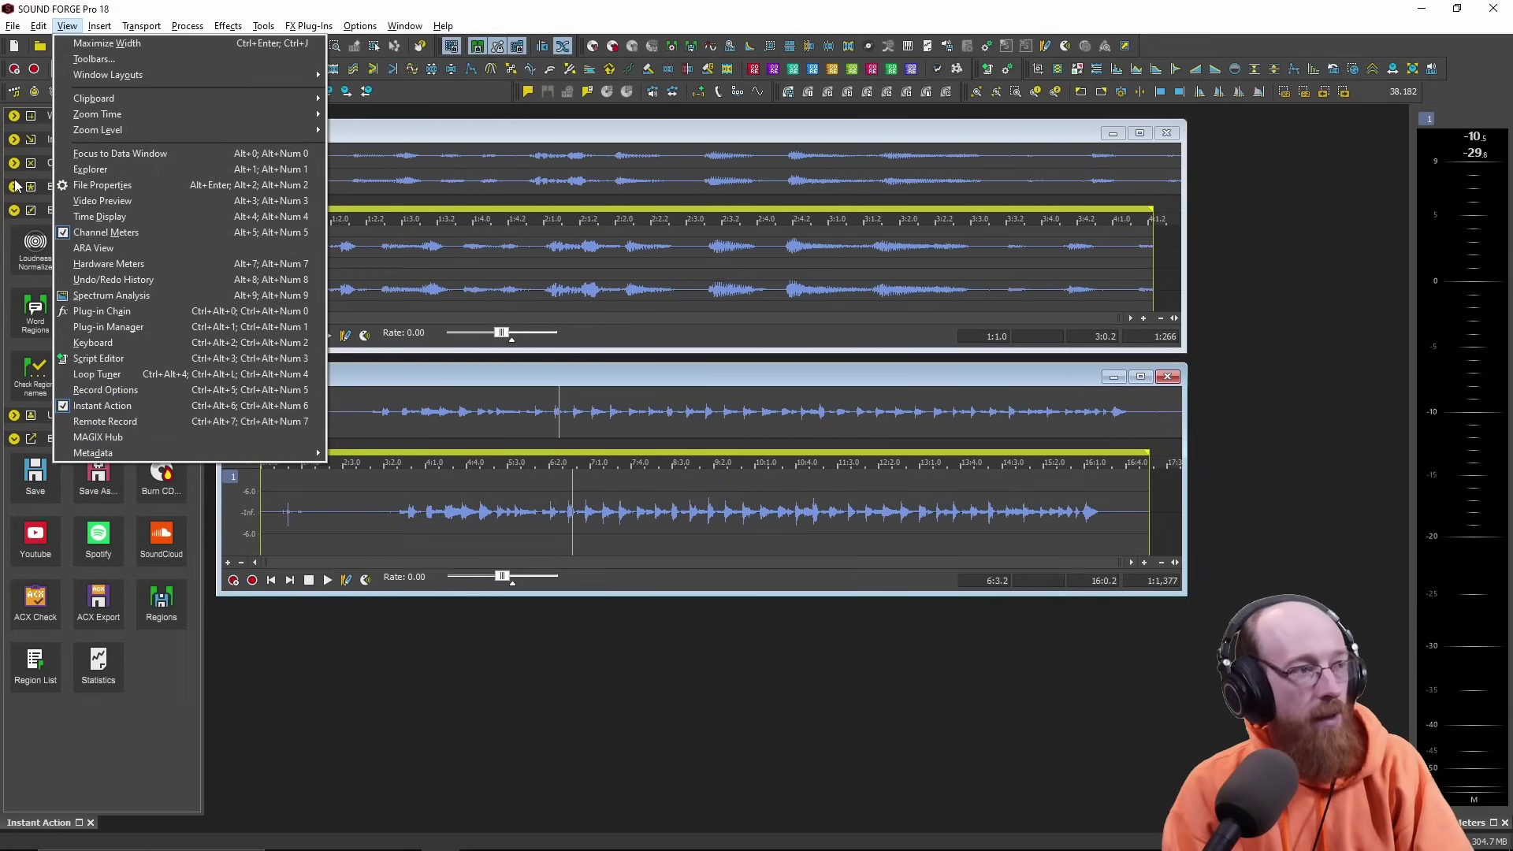
pyautogui.click(404, 25)
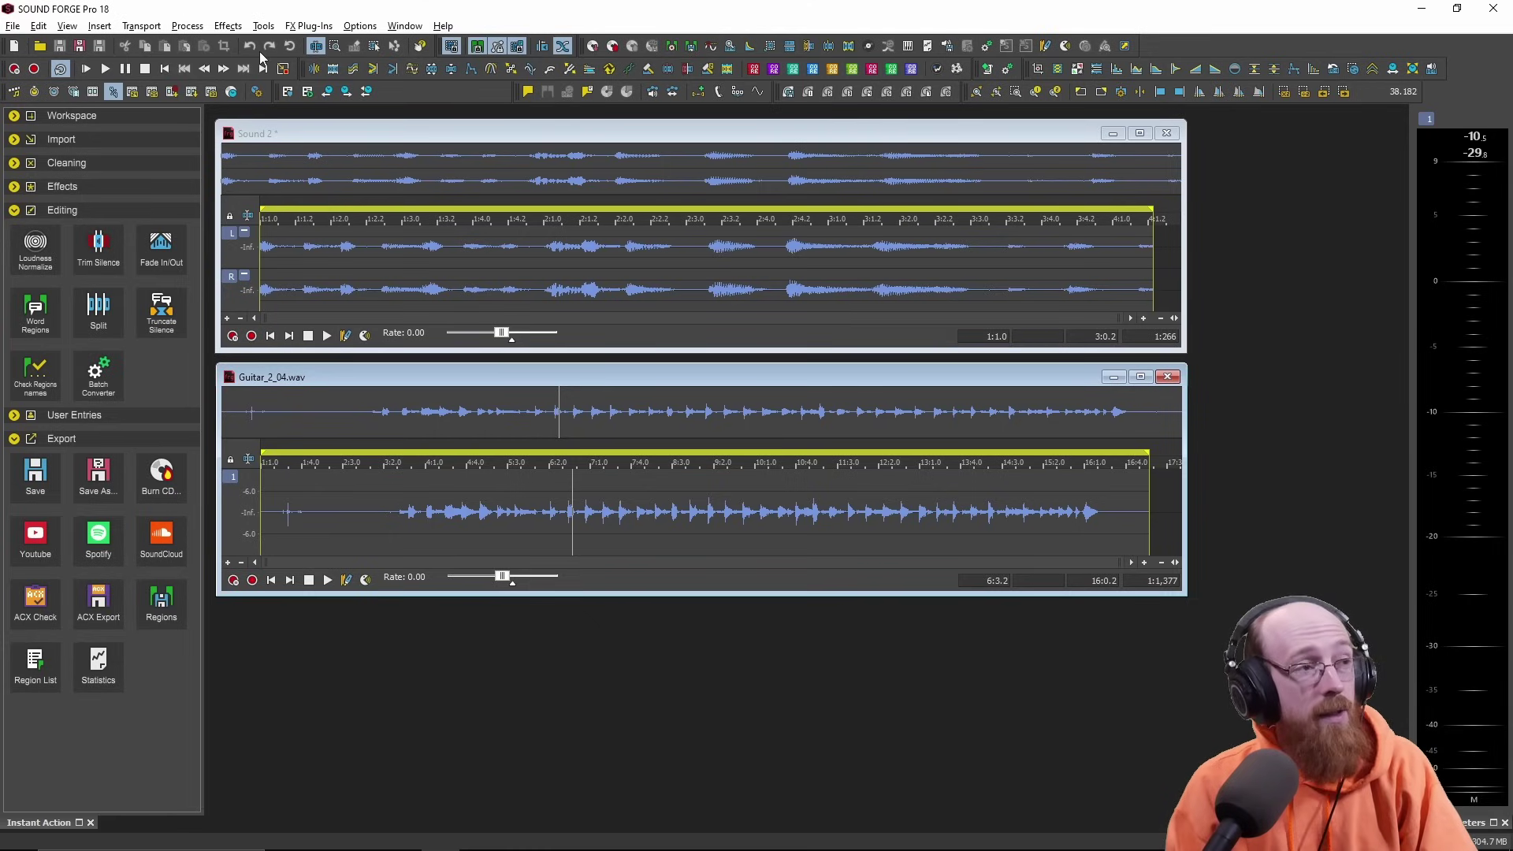
pyautogui.click(188, 26)
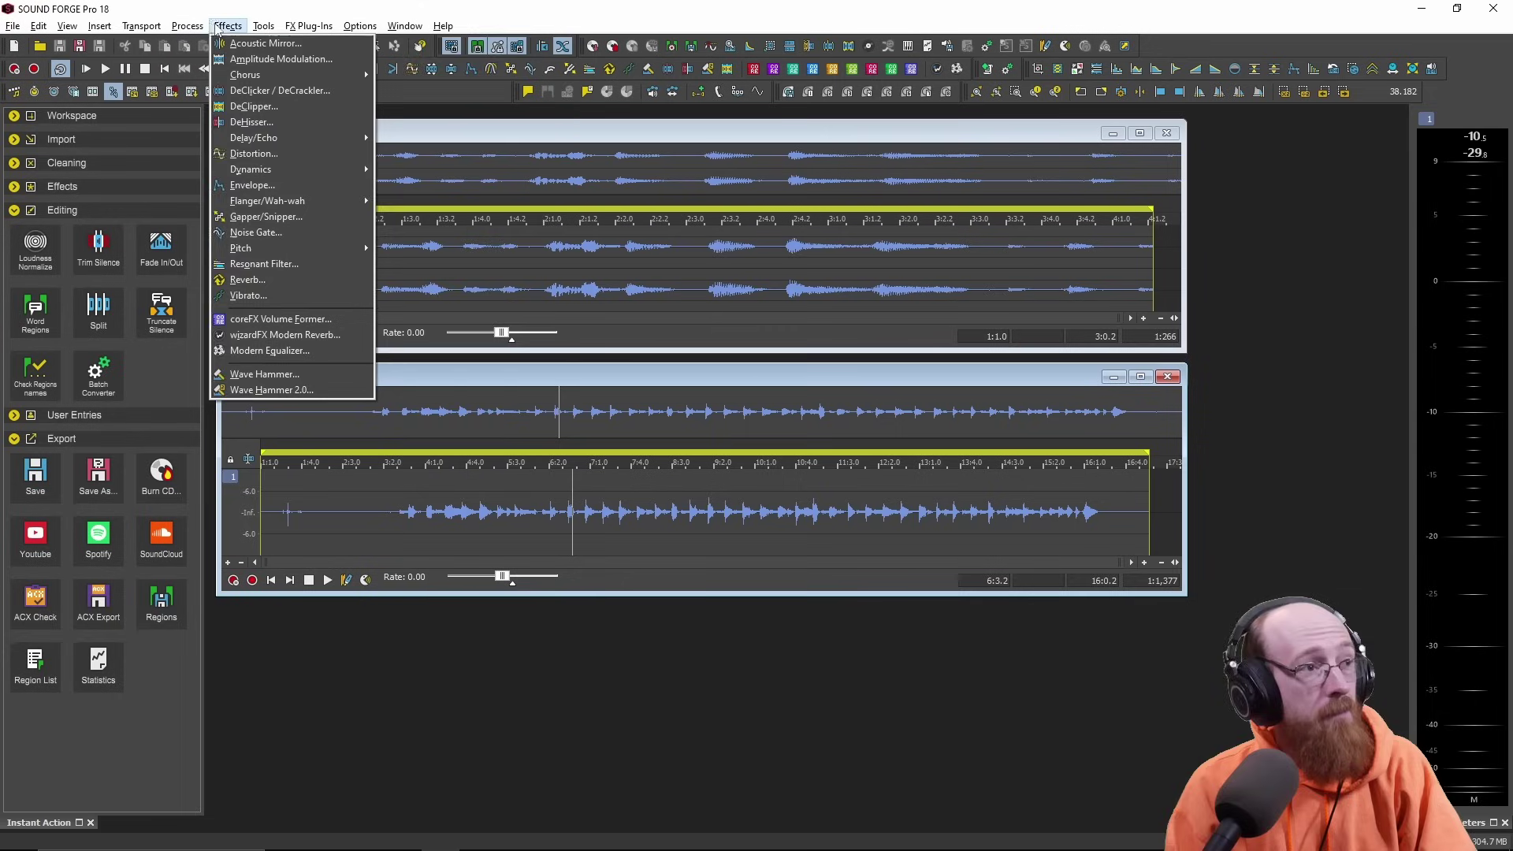
# - Review the toolbar preferences and the tools available for customizing the Standard toolbar, and leave the settings without applying anything
pyautogui.moveTo(360, 26)
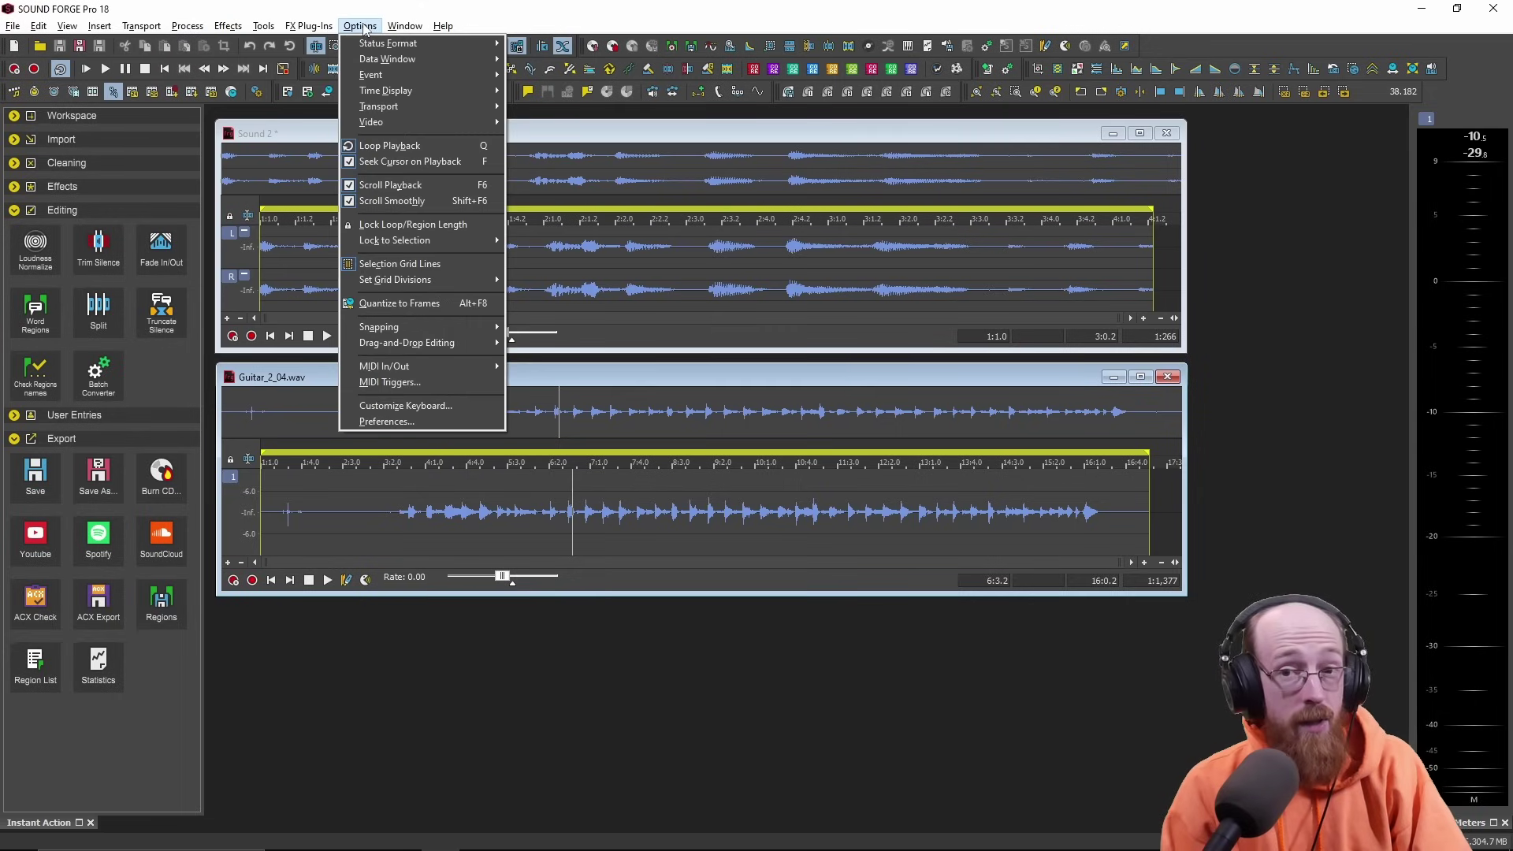
pyautogui.click(431, 422)
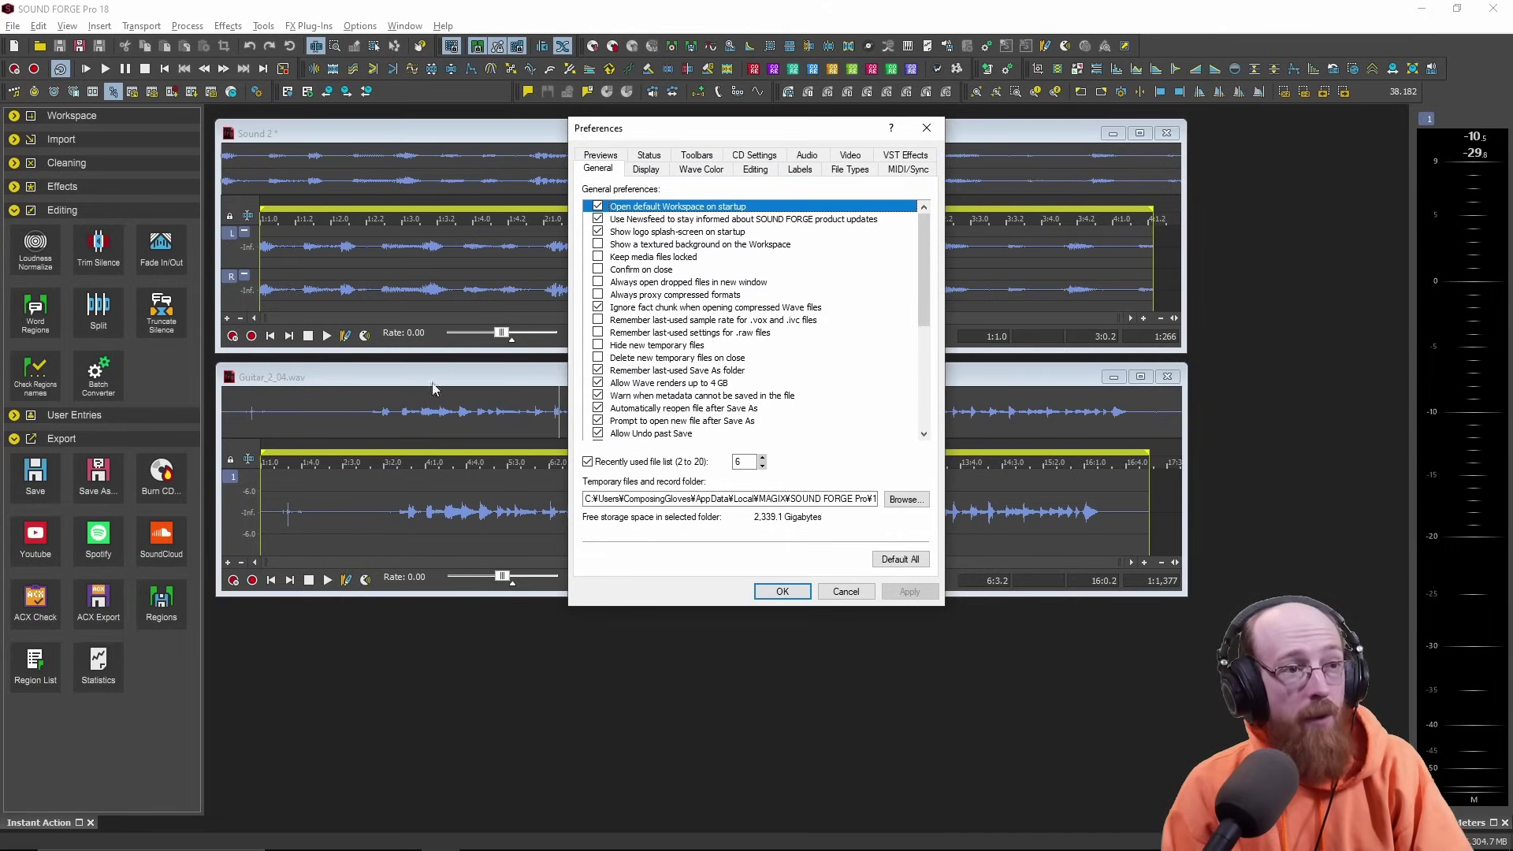
pyautogui.click(697, 156)
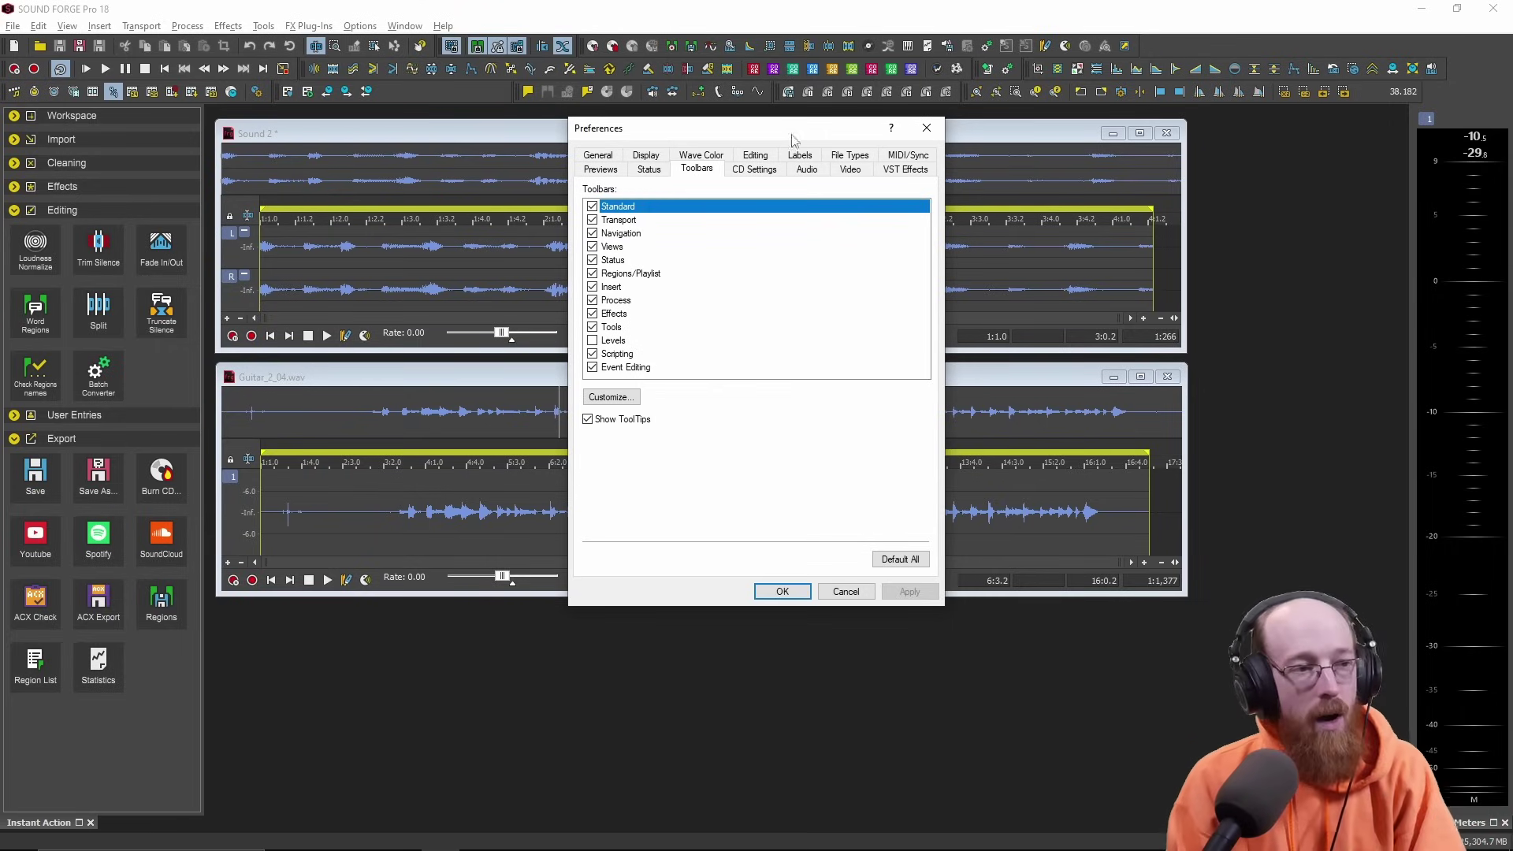
pyautogui.click(611, 396)
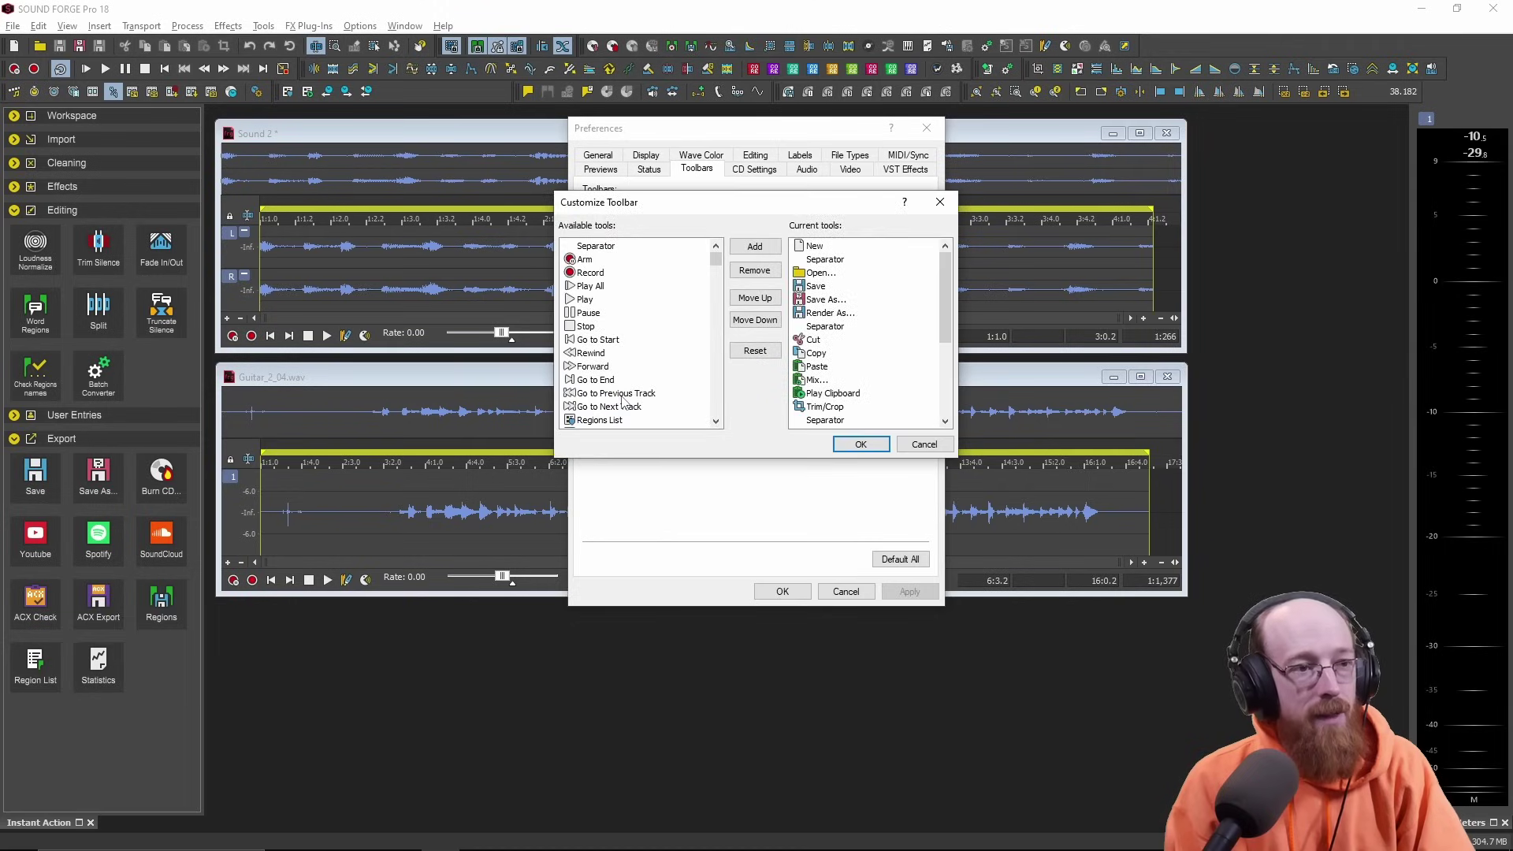
pyautogui.moveTo(948, 282)
pyautogui.mouseDown()
pyautogui.moveTo(947, 349)
pyautogui.moveTo(948, 275)
pyautogui.mouseUp()
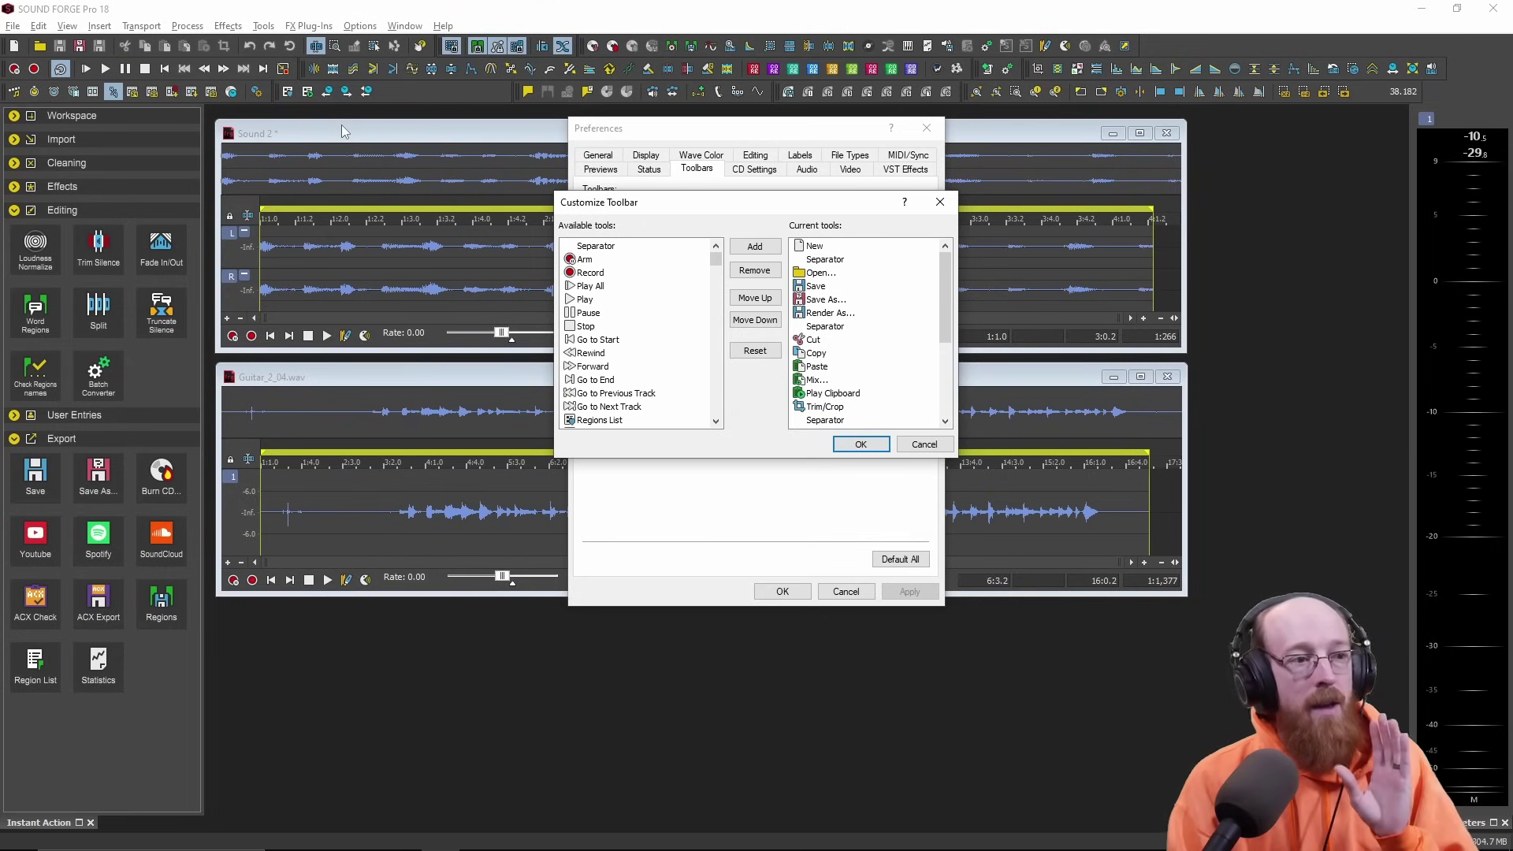
pyautogui.press('Escape')
pyautogui.press('Escape')
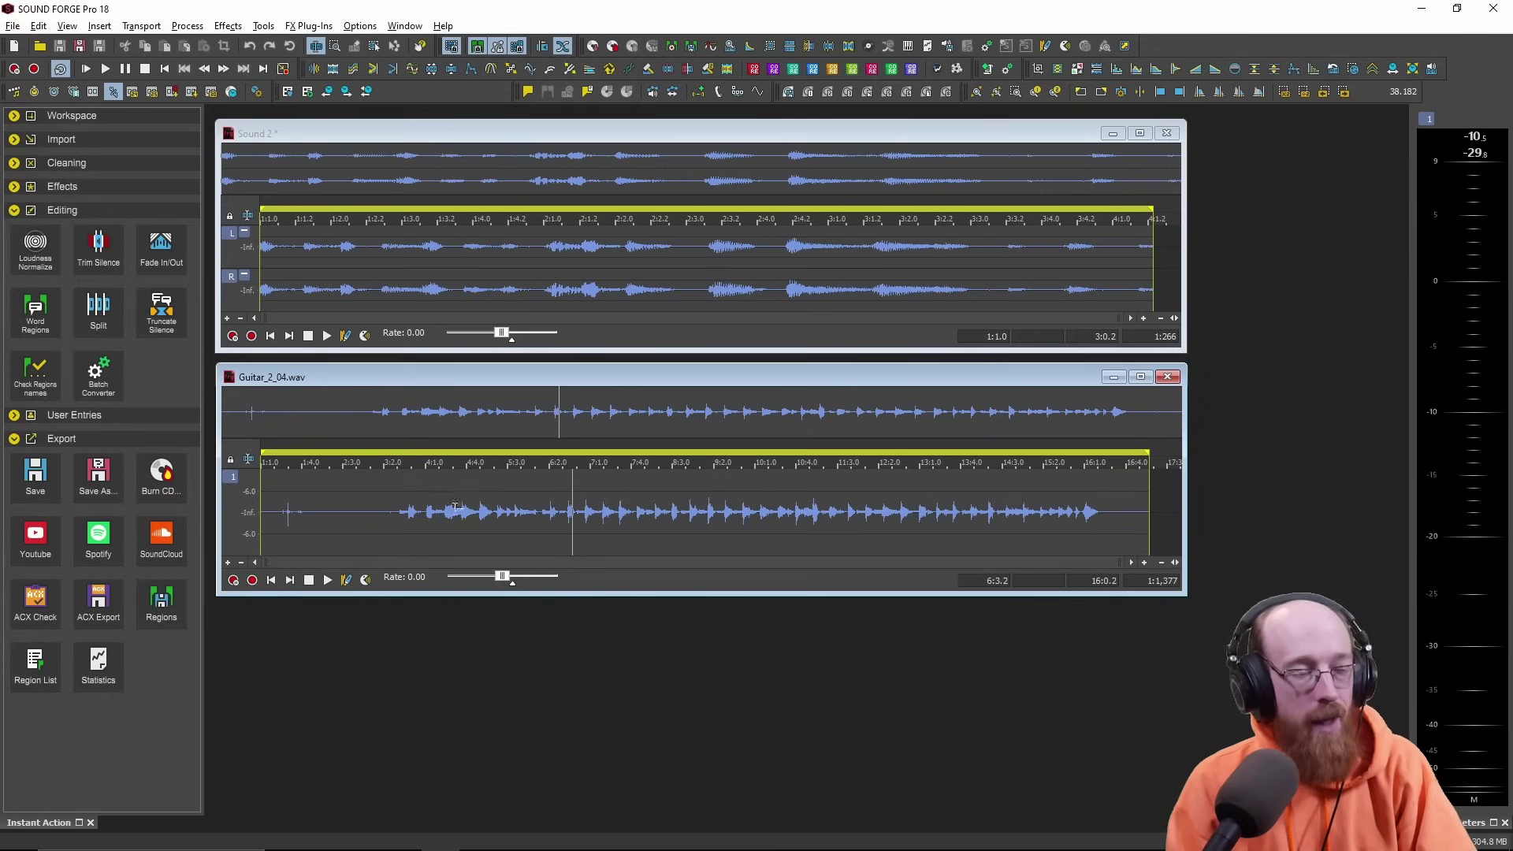
# - Close Guitar_2_04.wav and Sound 2, discarding the unsaved changes to Sound 2
pyautogui.click(1167, 378)
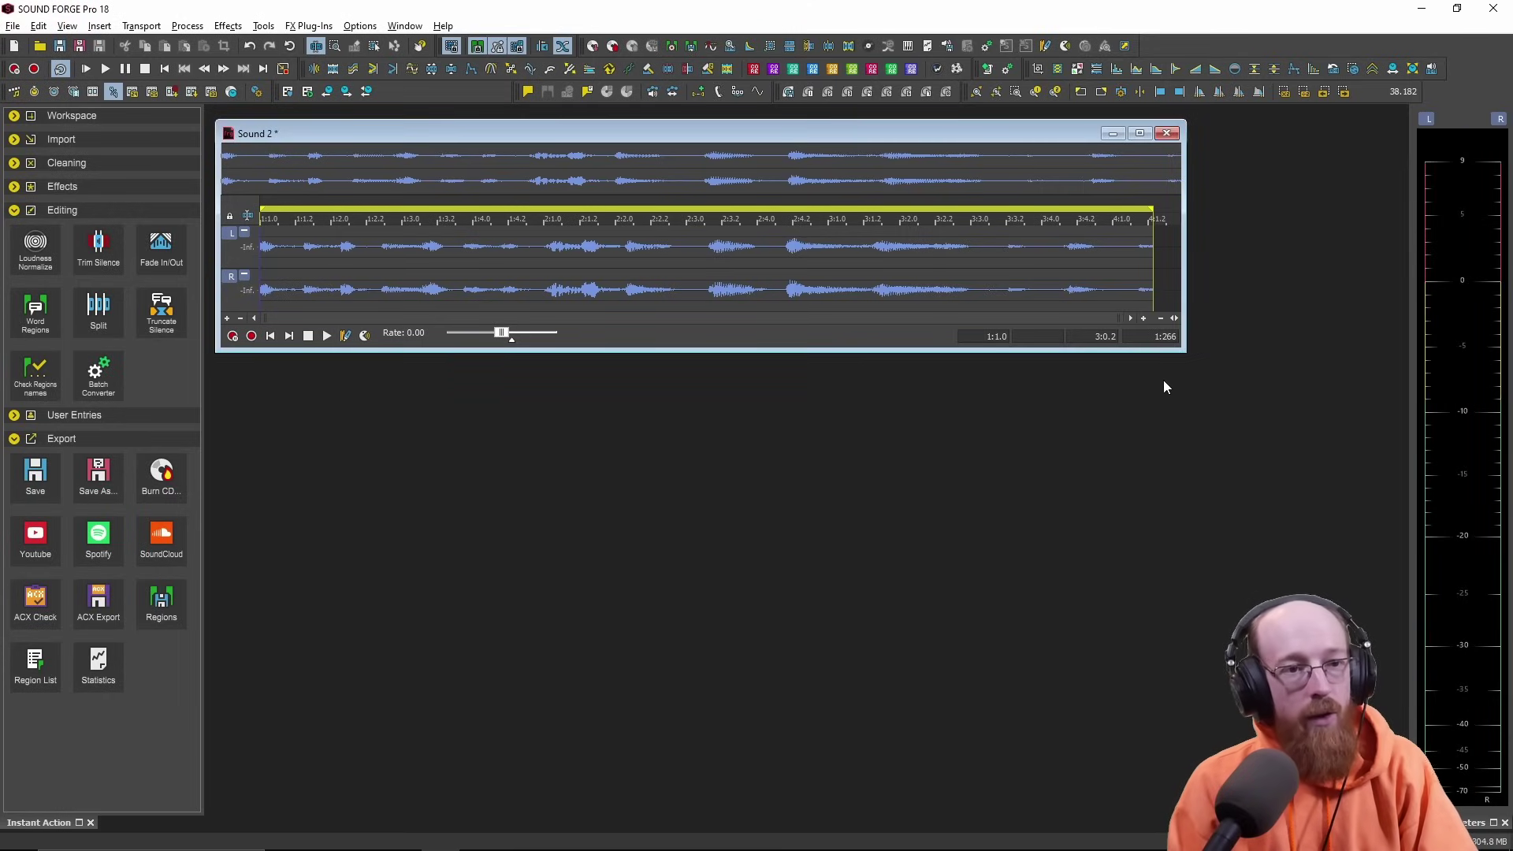
pyautogui.click(1166, 132)
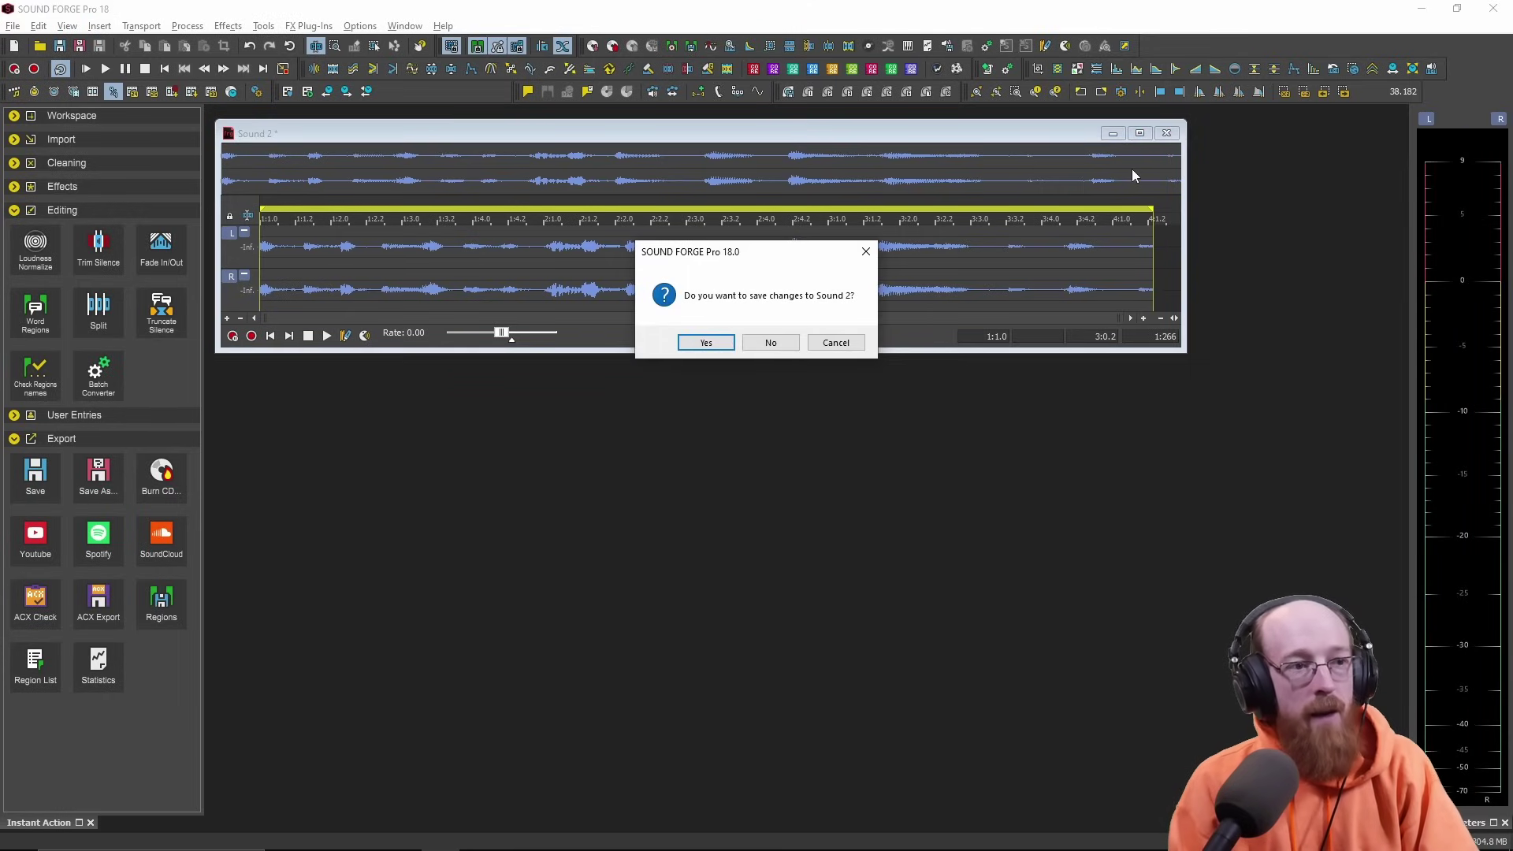
pyautogui.click(771, 344)
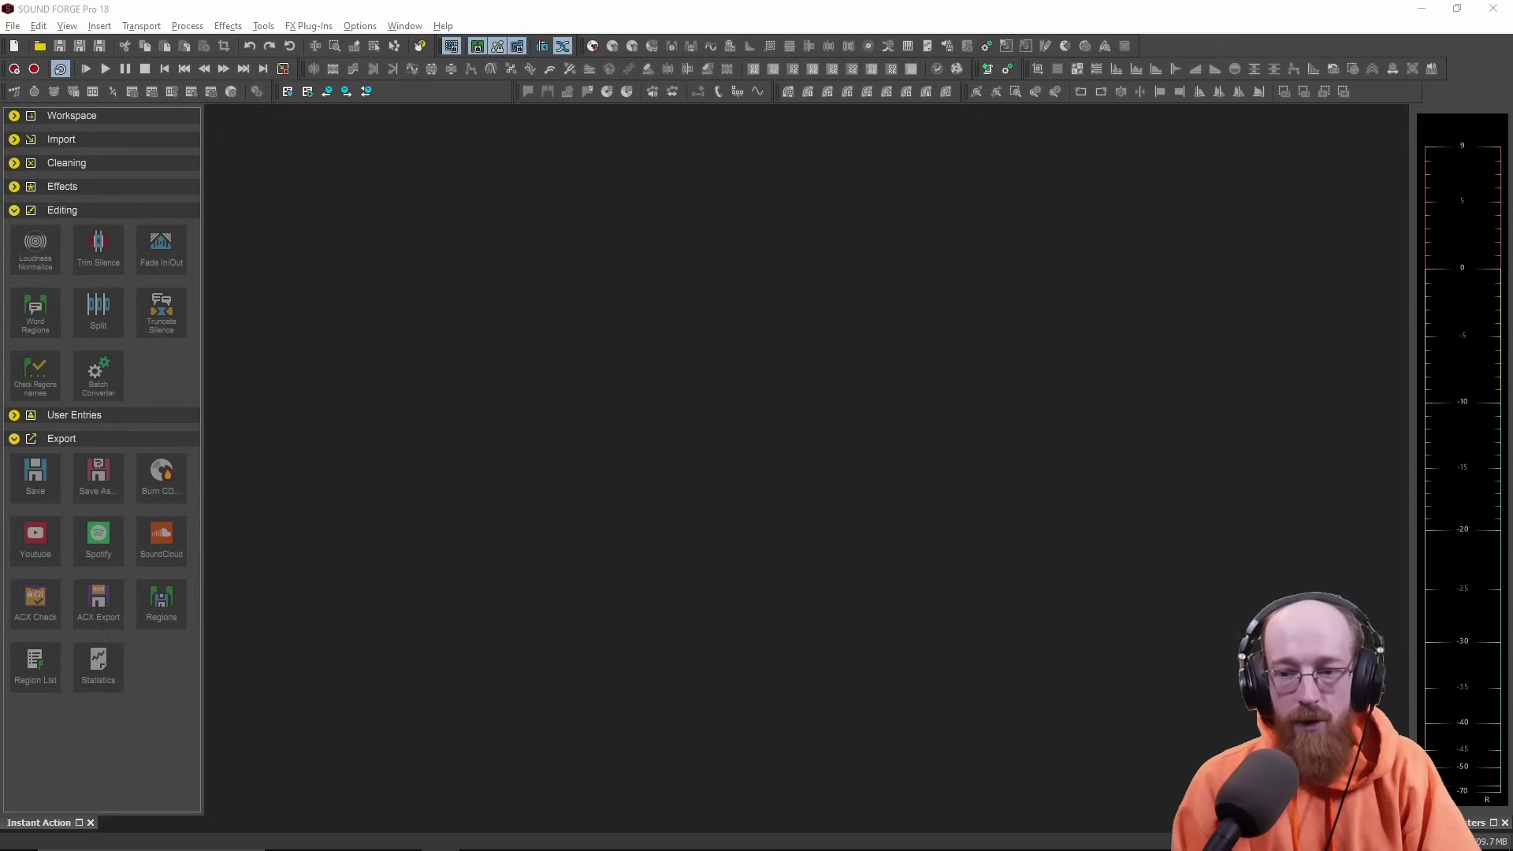
# - Open Guitar_2_04.wav from the Audio Files folder in the empty workspace and move its data window closer to the Instant Action area
pyautogui.moveTo(503, 344); pyautogui.dragTo(503, 343)
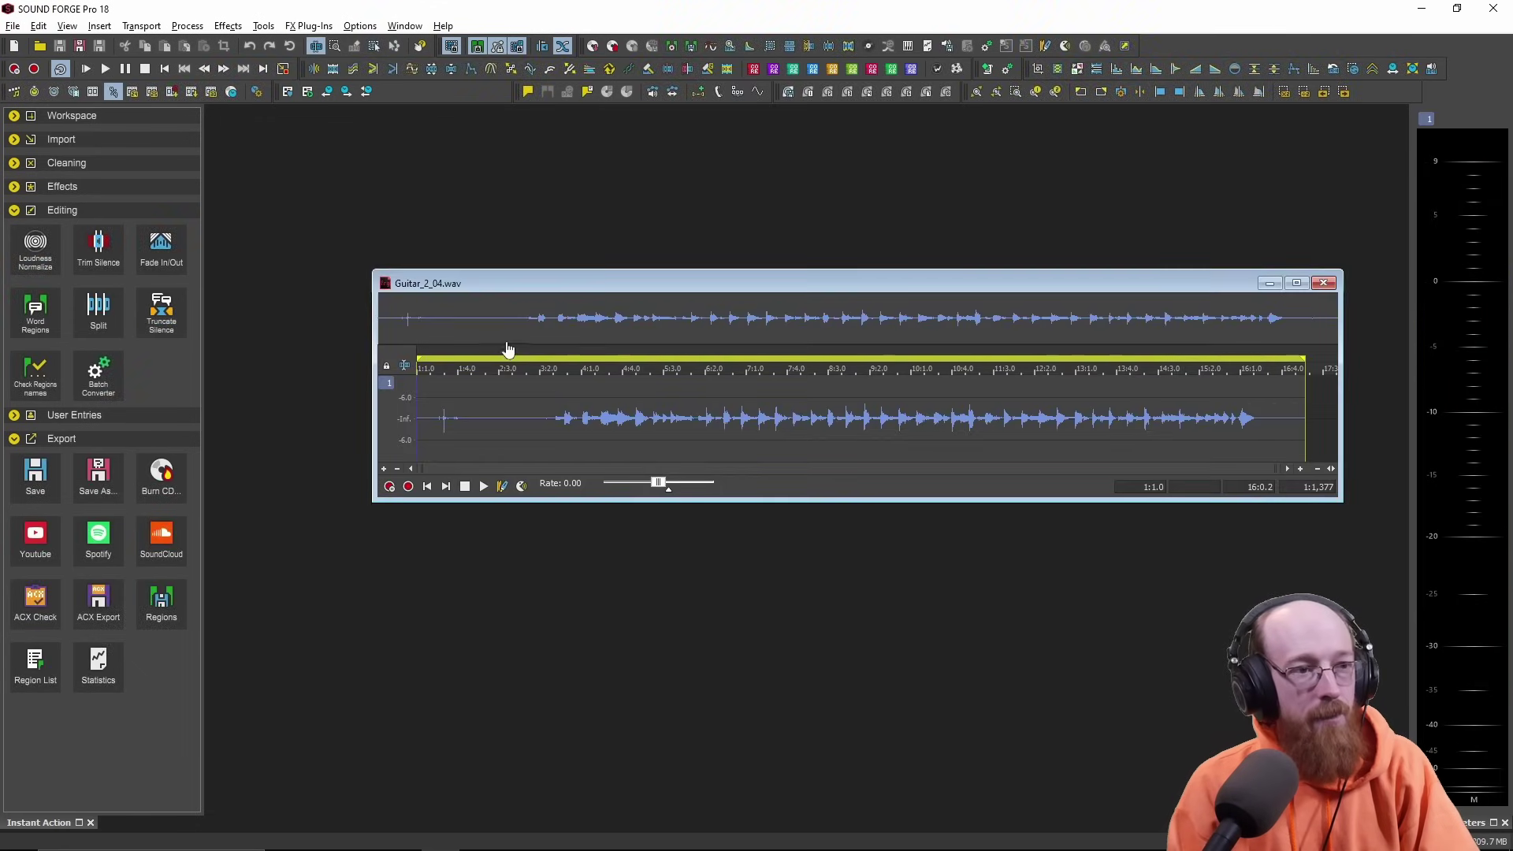
pyautogui.moveTo(717, 286); pyautogui.dragTo(600, 263)
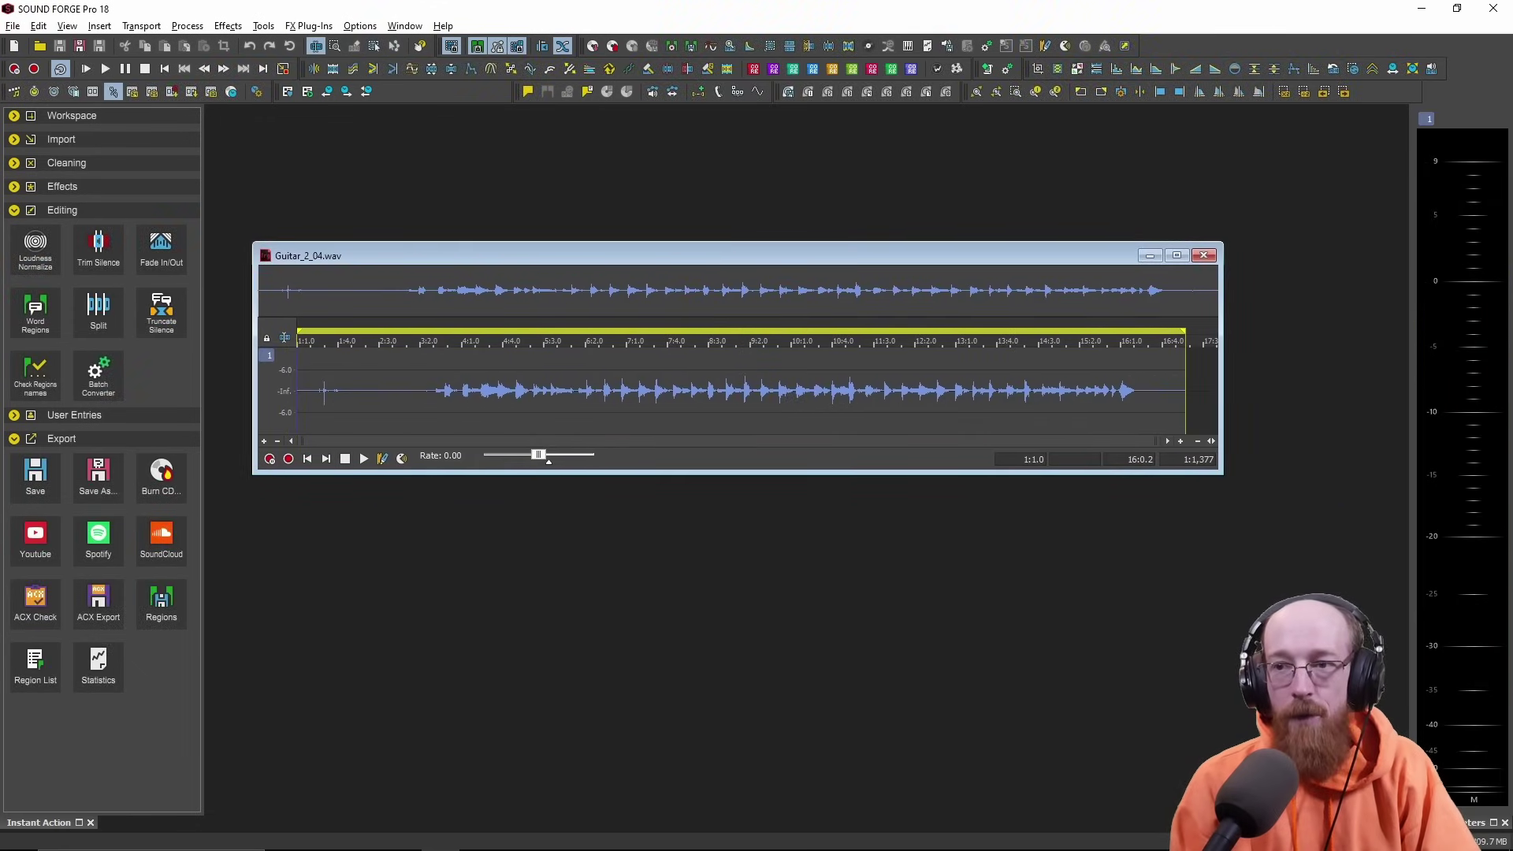
pyautogui.hotkey('alt', 'Tab')
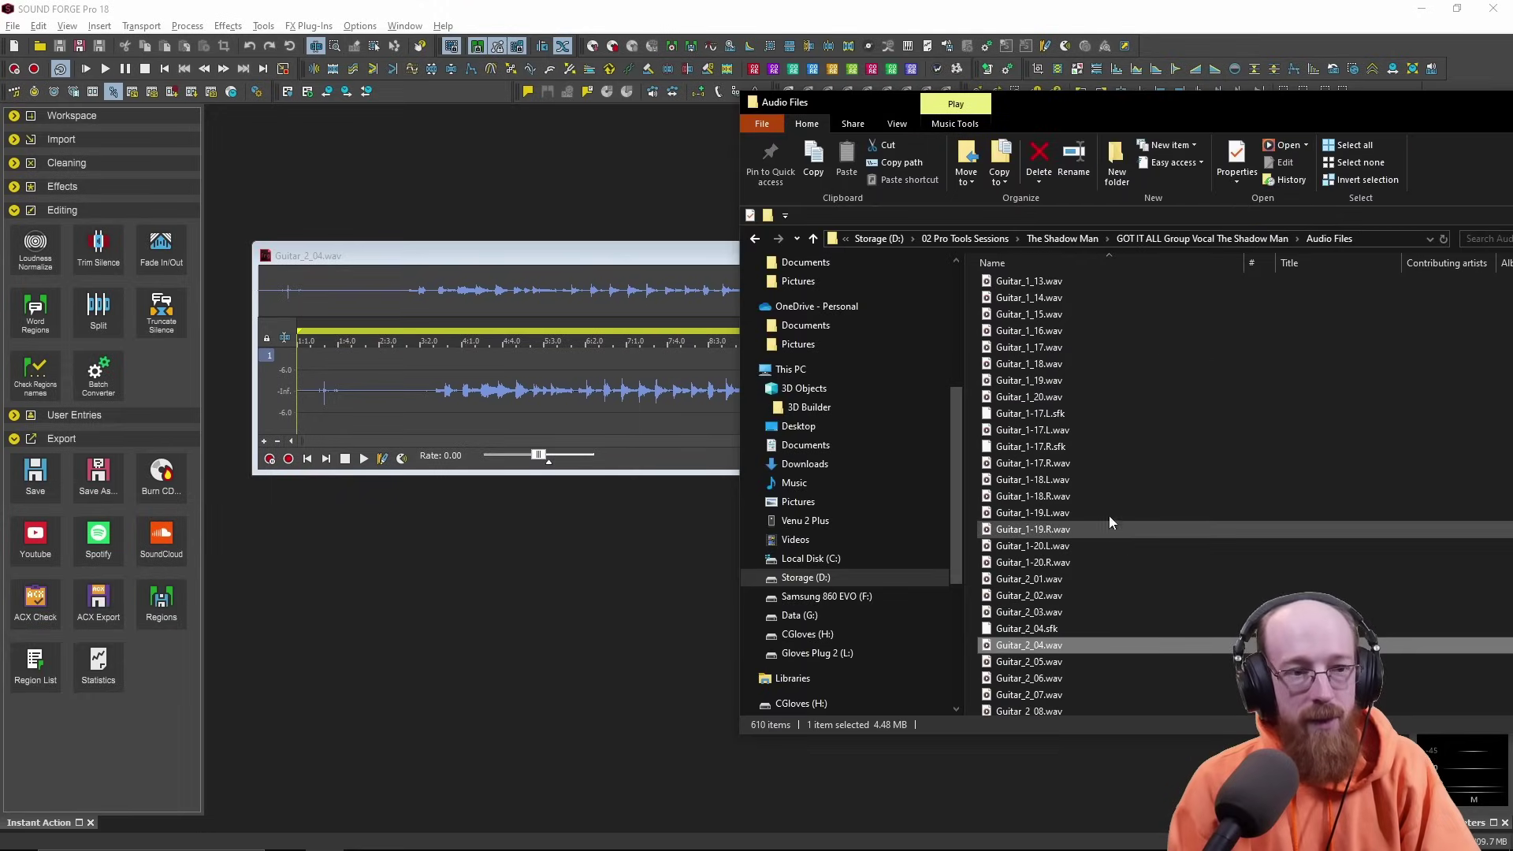
pyautogui.hotkey('alt', 'Tab')
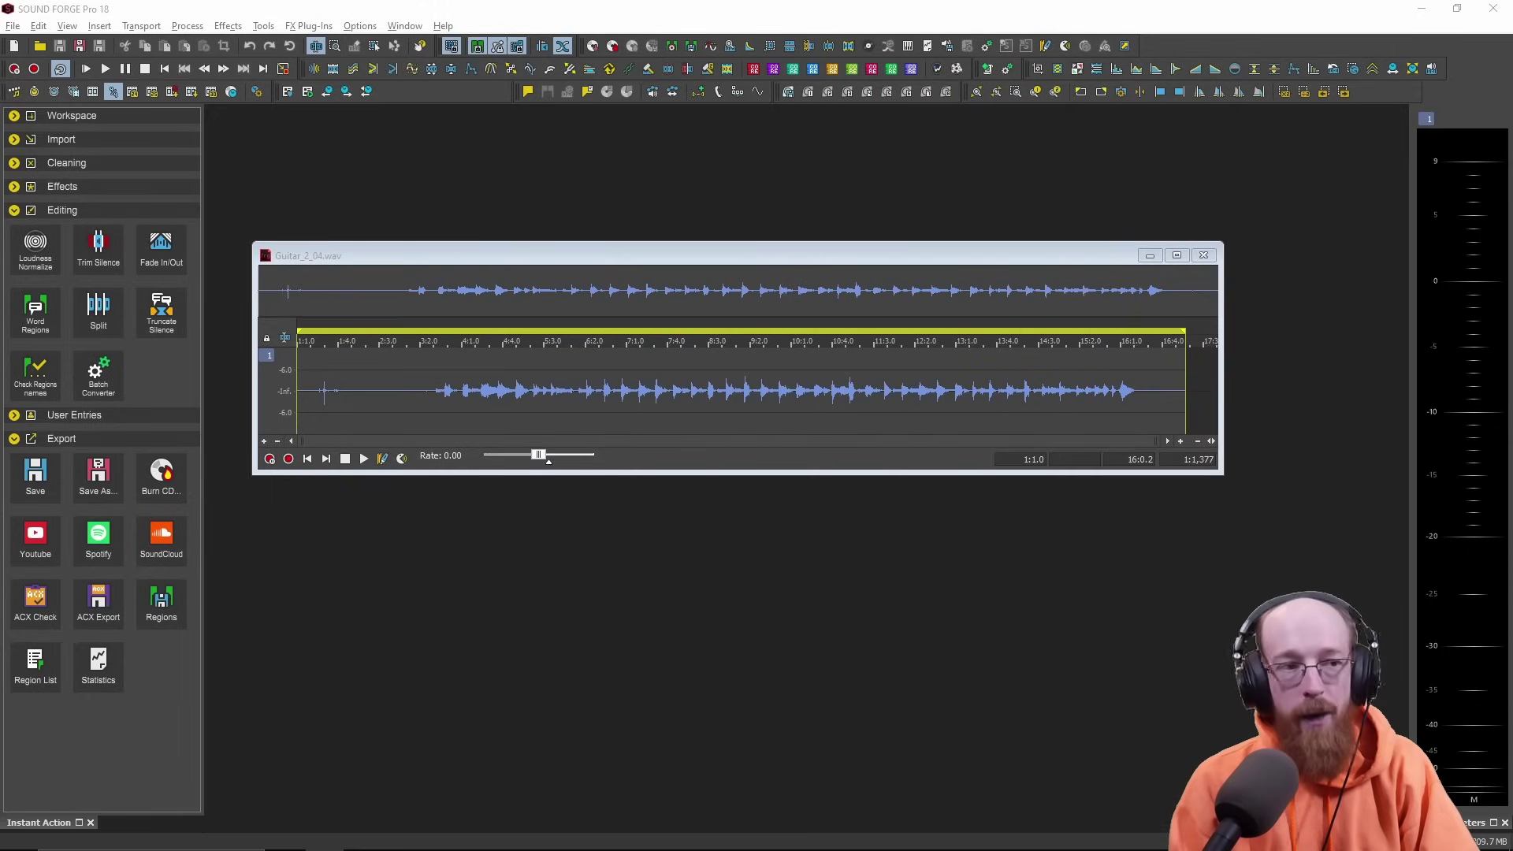
# - Place the cursor at 6:4.2 in Guitar_2_04.wav and start playback from there
pyautogui.click(622, 383)
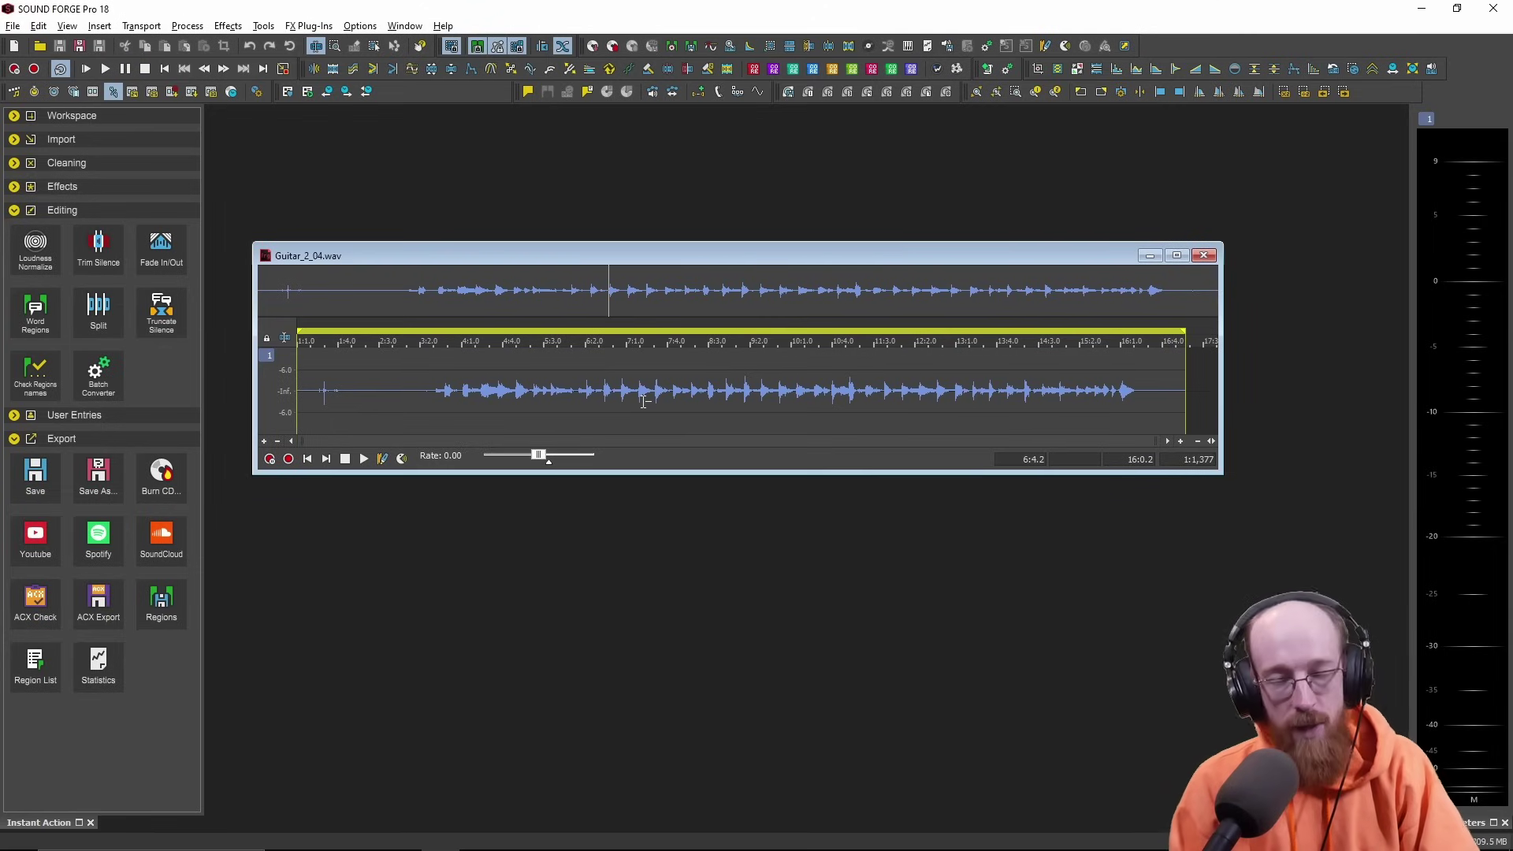
pyautogui.press('space')
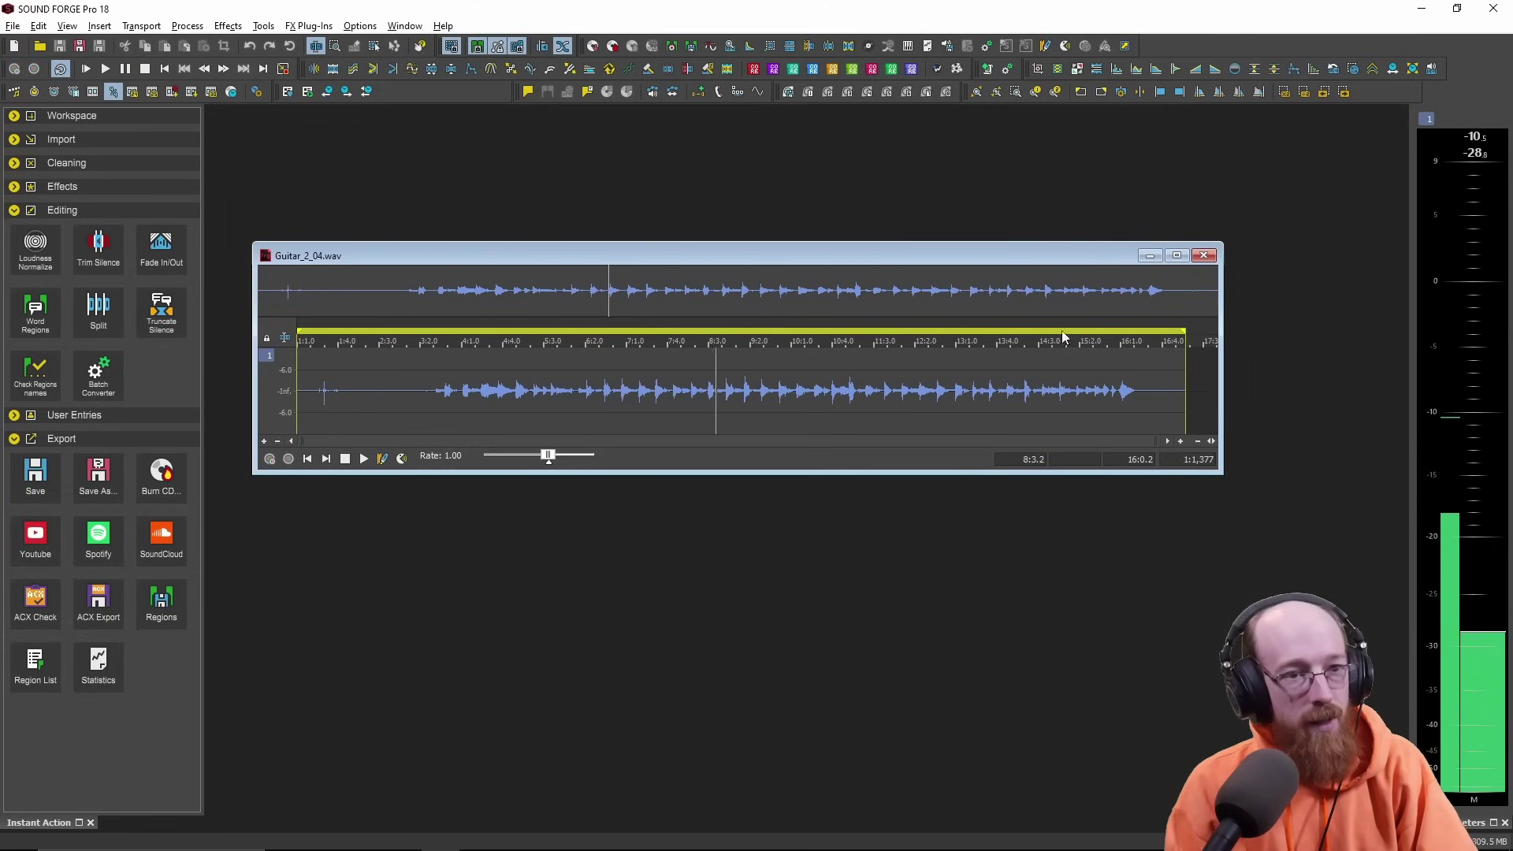
# - Stop playback, reposition the Guitar_2_04.wav data window, and move the Audio Files folder window out of the way
pyautogui.press('space')
pyautogui.moveTo(816, 252); pyautogui.dragTo(736, 307)
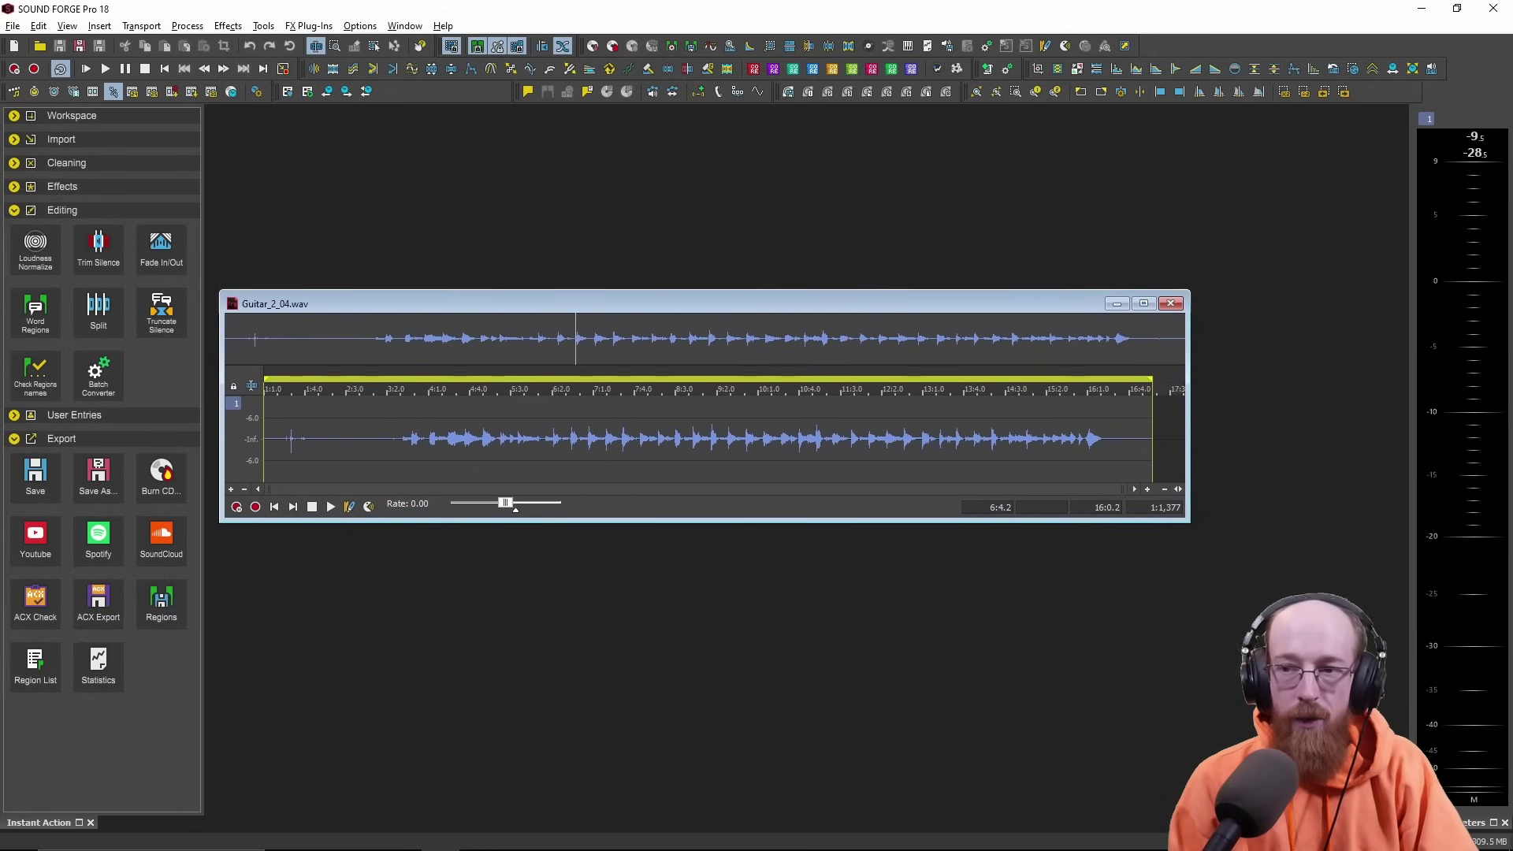
pyautogui.hotkey('alt', 'Tab')
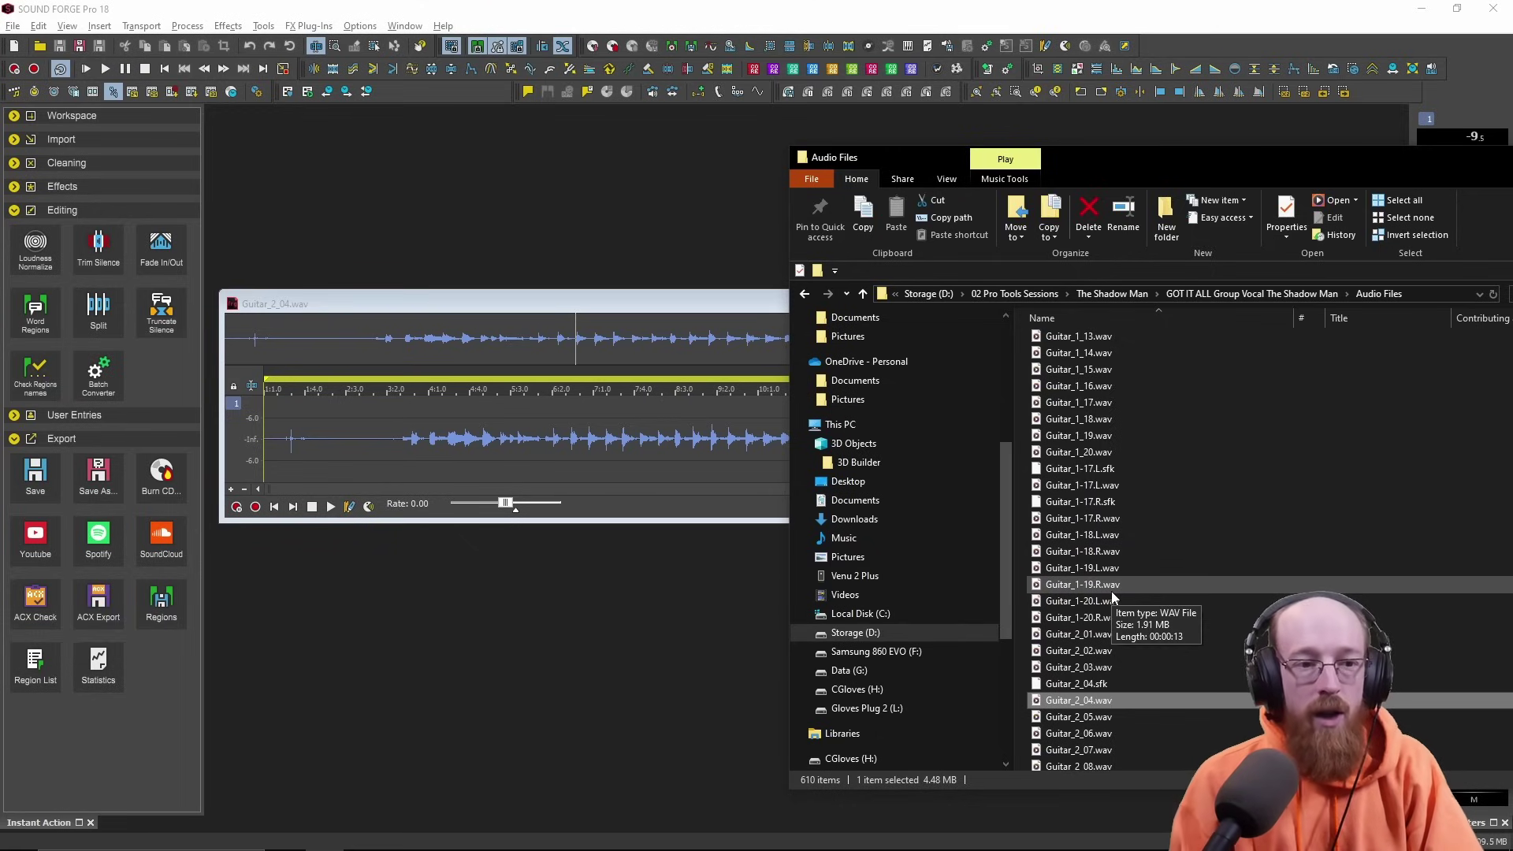
pyautogui.moveTo(1125, 159); pyautogui.dragTo(1512, 163)
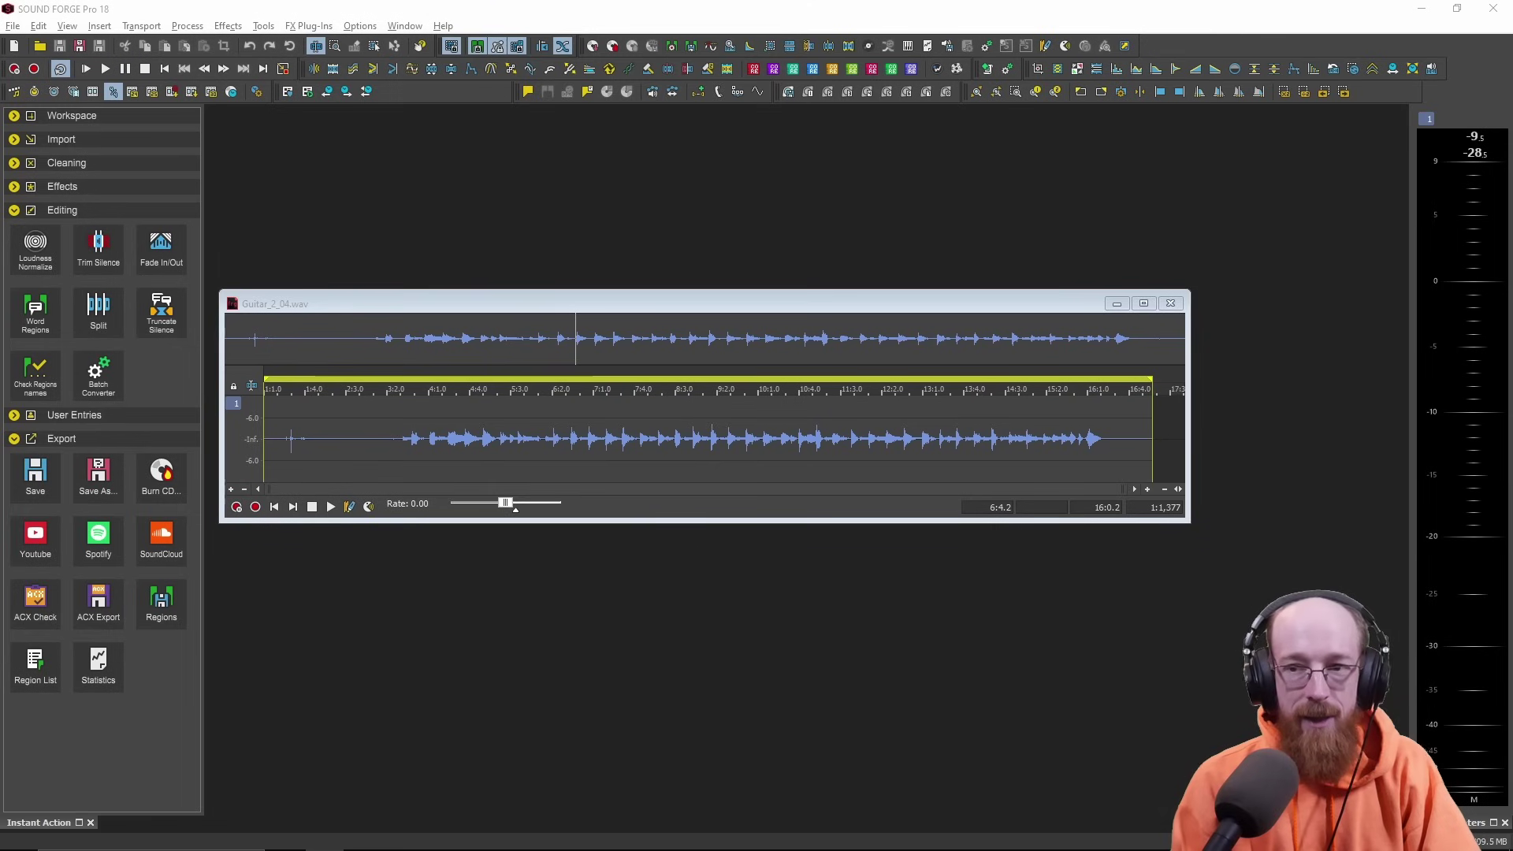
# - Create a new 2-channel data window at 48,000 Hz and 24 bit, and place it above the Guitar_2_04.wav window
pyautogui.click(16, 25)
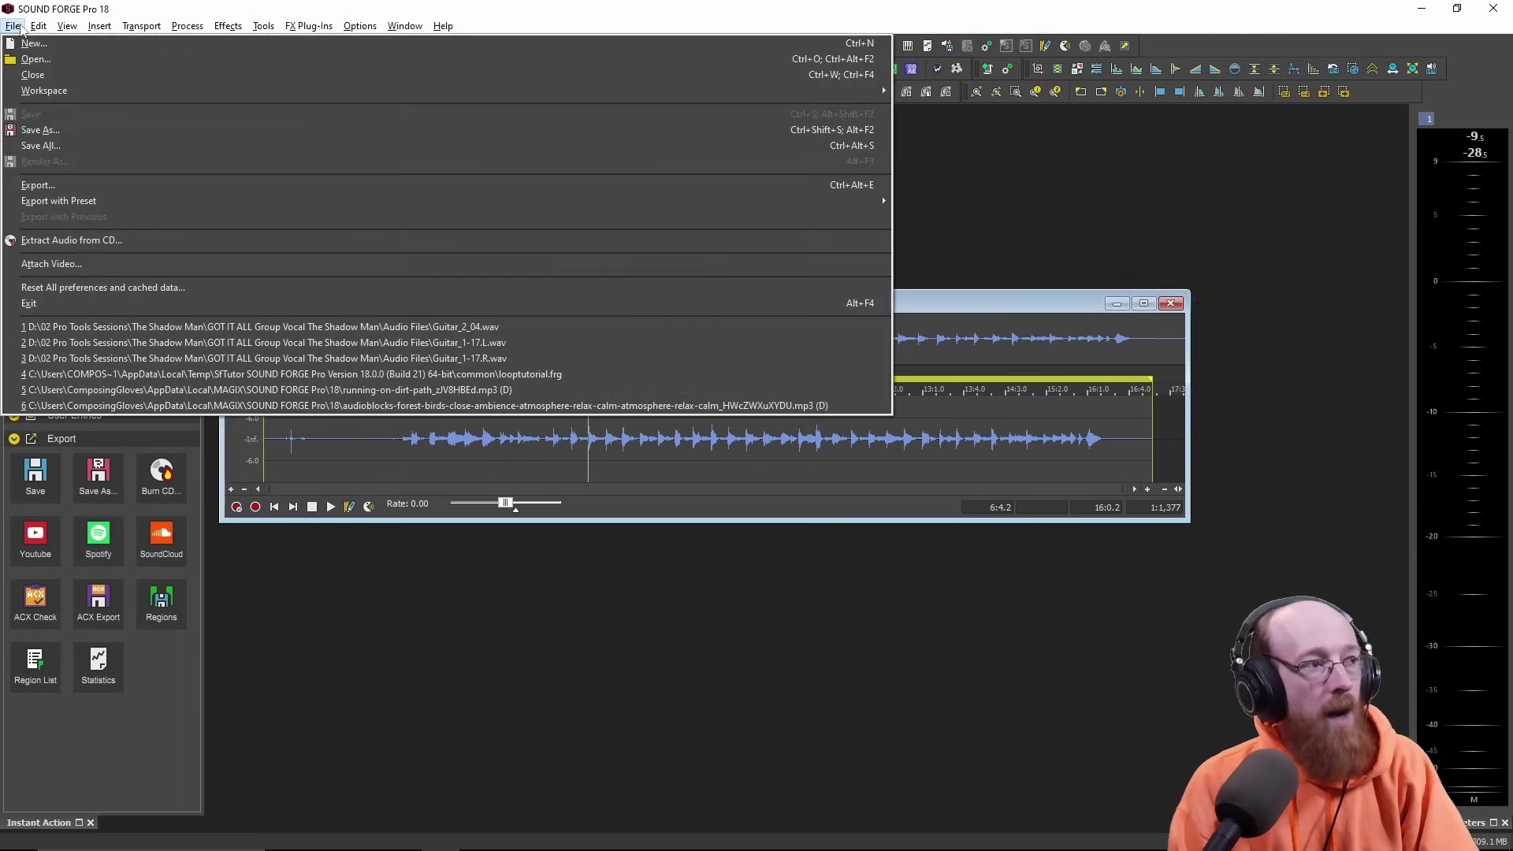
pyautogui.click(24, 43)
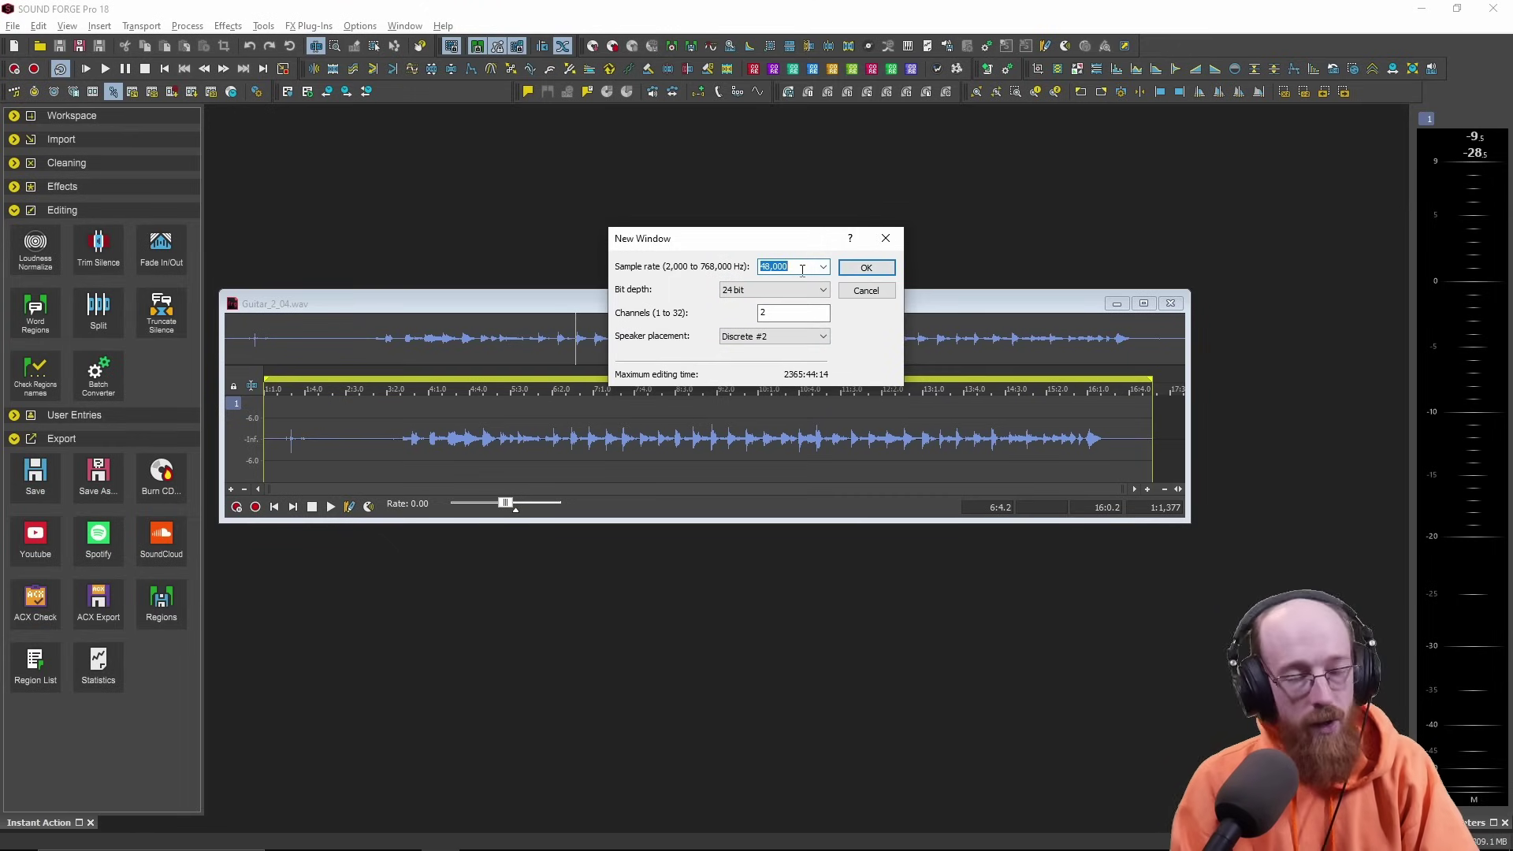
pyautogui.click(854, 269)
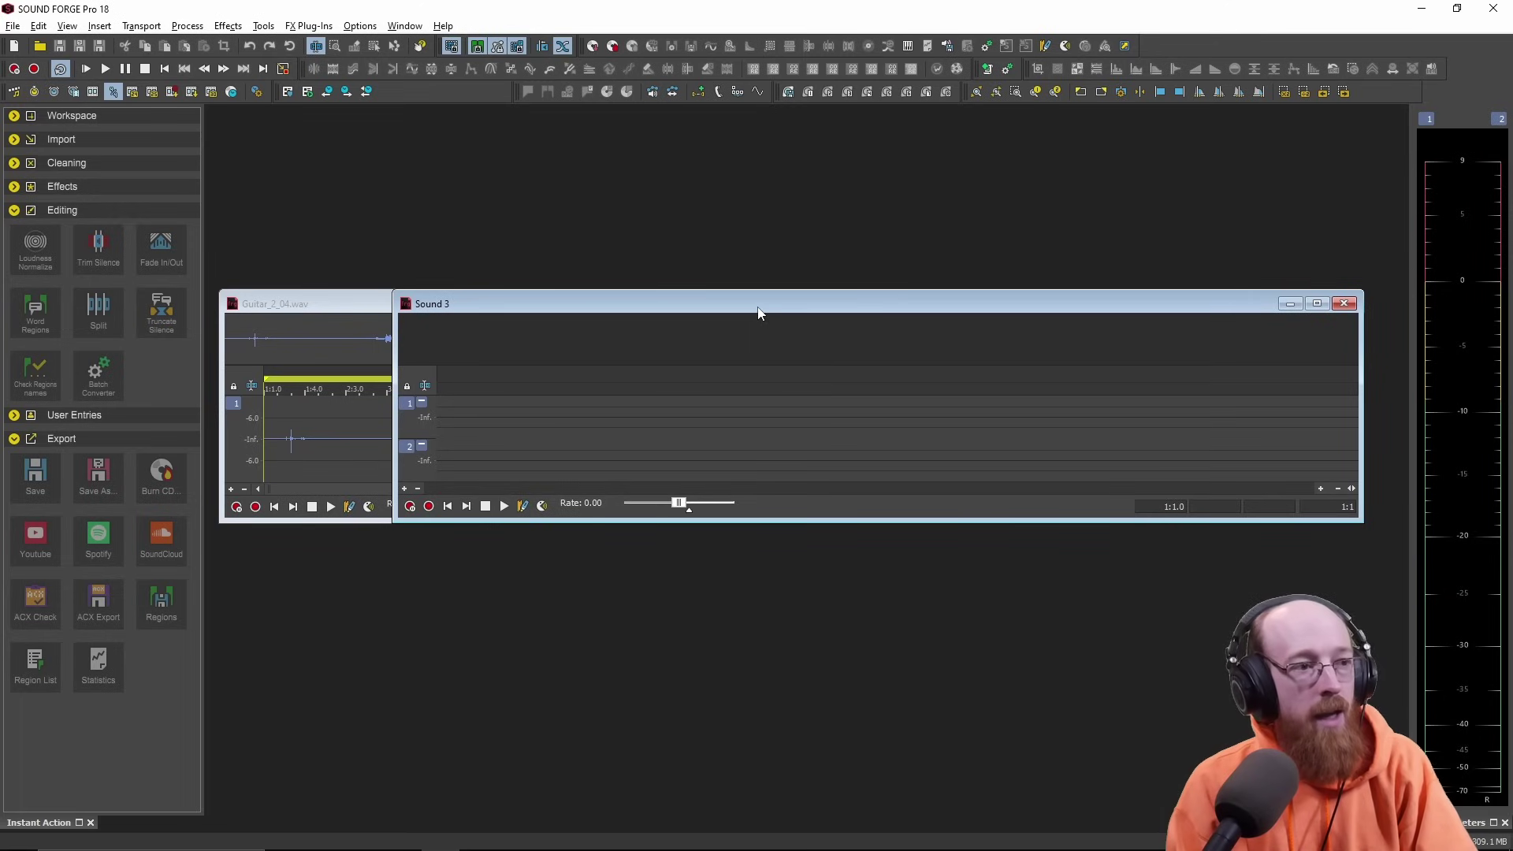
pyautogui.moveTo(761, 309); pyautogui.dragTo(605, 168)
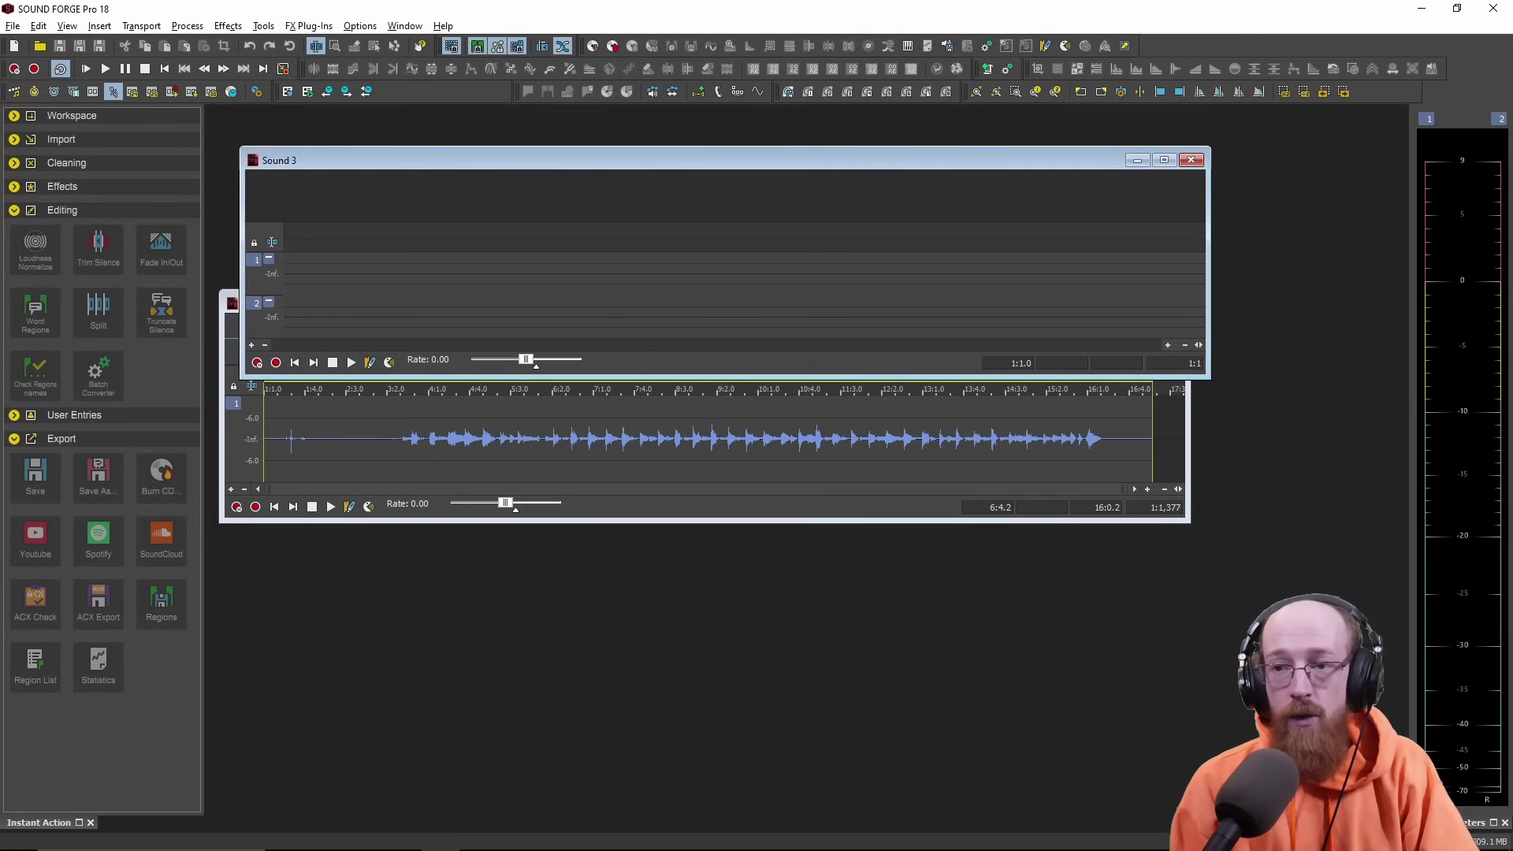
# - Mix Guitar_1-19.L.wav from the Audio Files folder into channel 1 of Sound 3
pyautogui.hotkey('alt', 'Tab')
pyautogui.moveTo(1401, 161); pyautogui.dragTo(1366, 128)
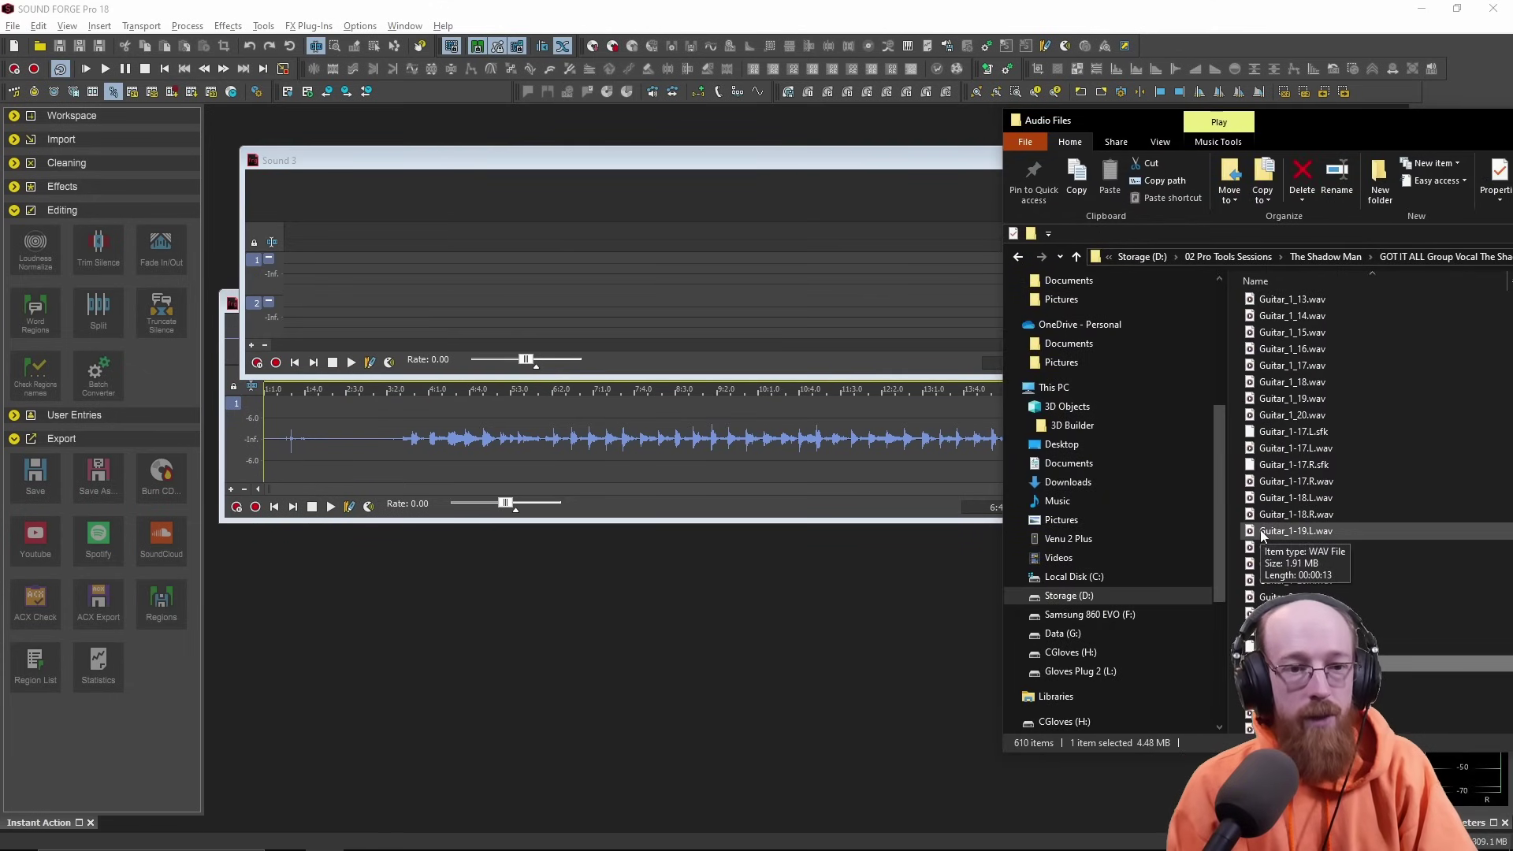
pyautogui.moveTo(1283, 534); pyautogui.dragTo(285, 274)
pyautogui.click(905, 293)
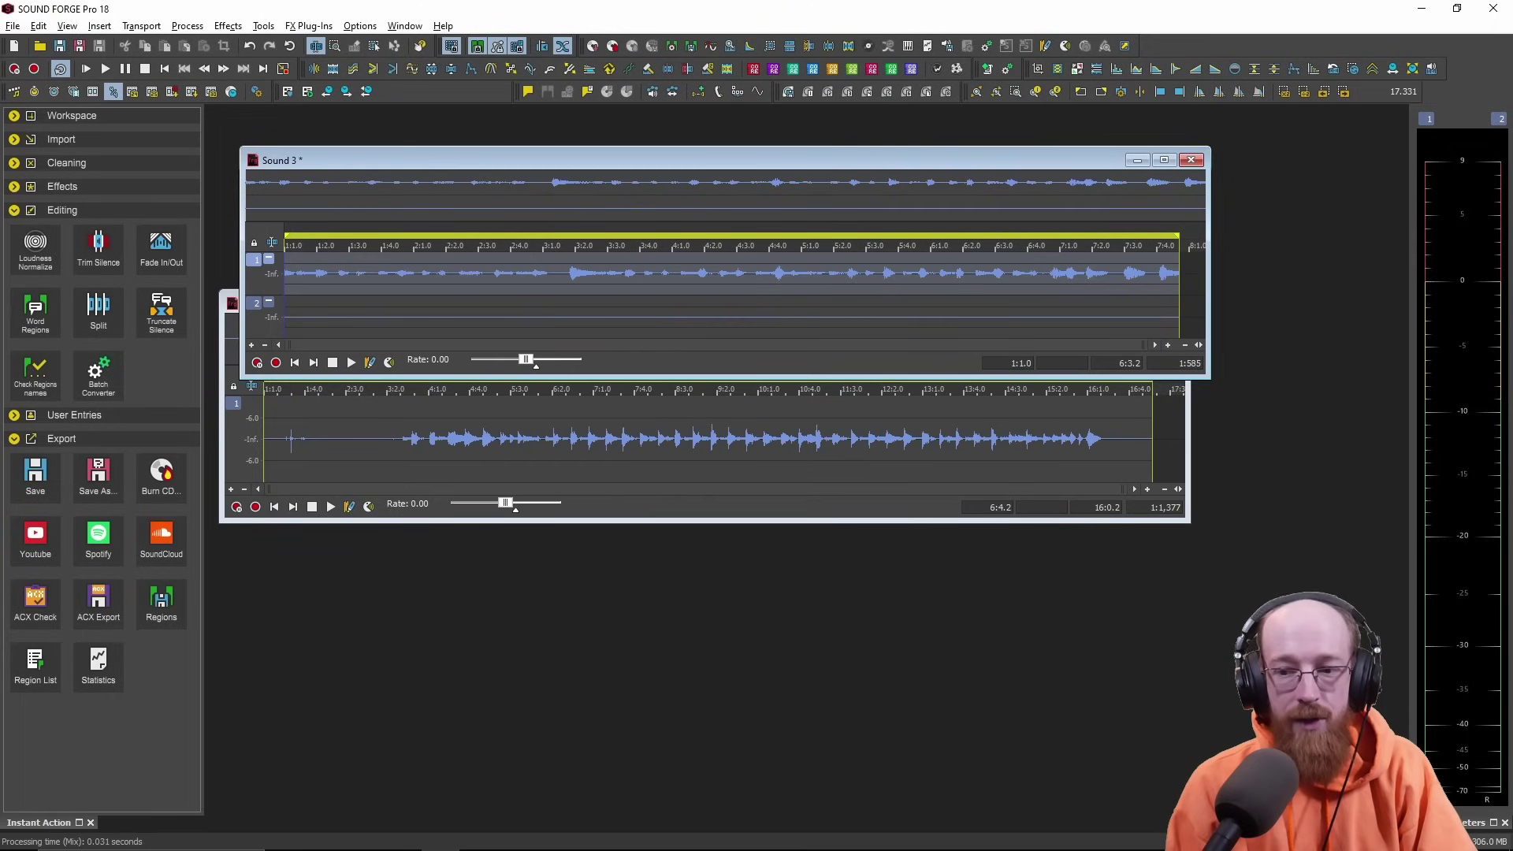
# - Mix Guitar_1-19.R.wav from the Audio Files folder into channel 2 of Sound 3
pyautogui.hotkey('alt', 'Tab')
pyautogui.moveTo(1292, 547); pyautogui.dragTo(278, 323)
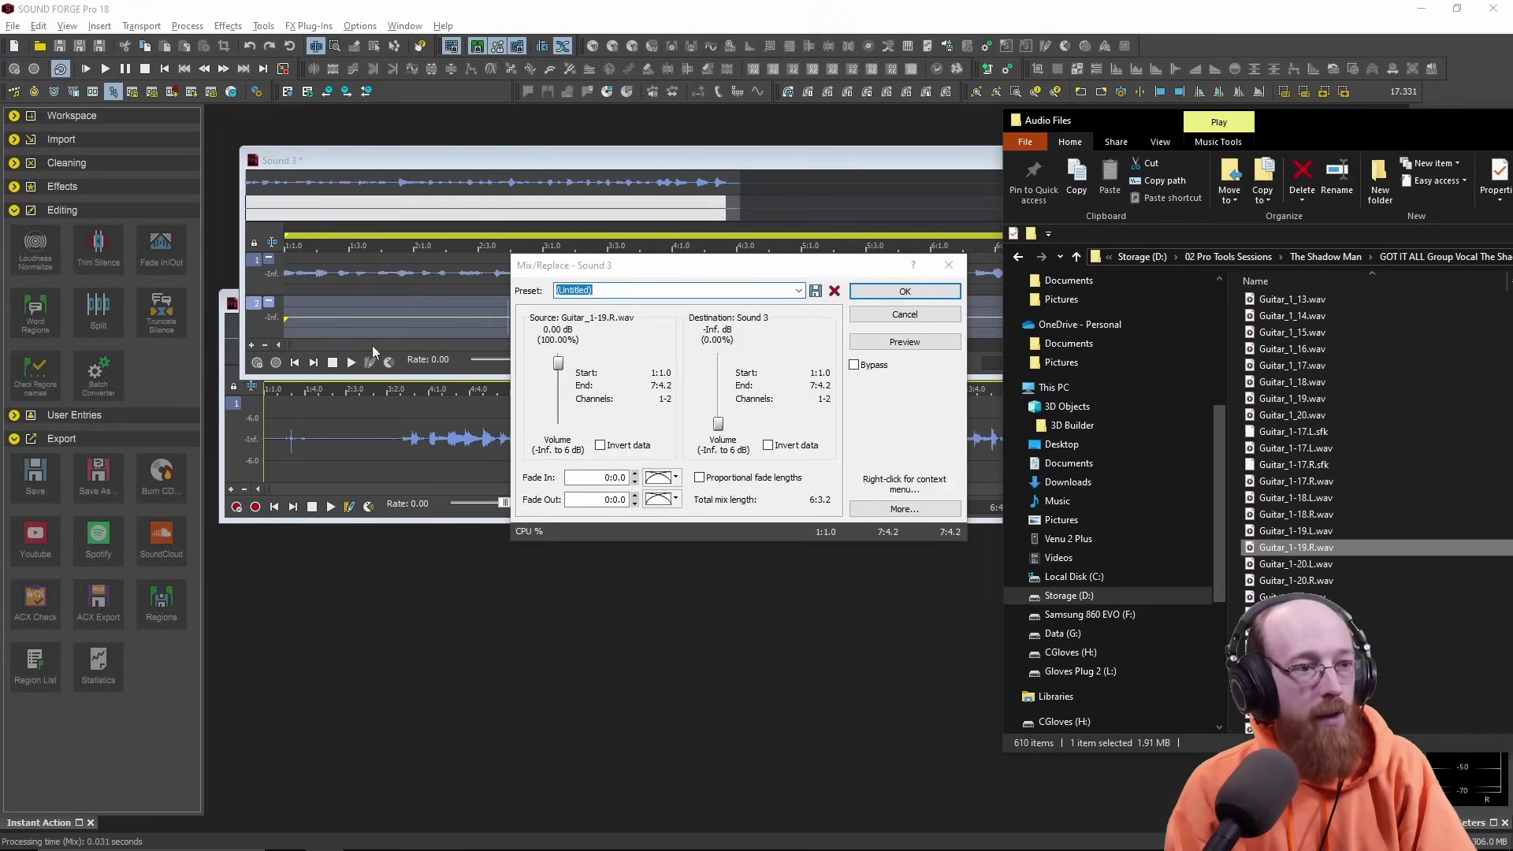
pyautogui.click(905, 293)
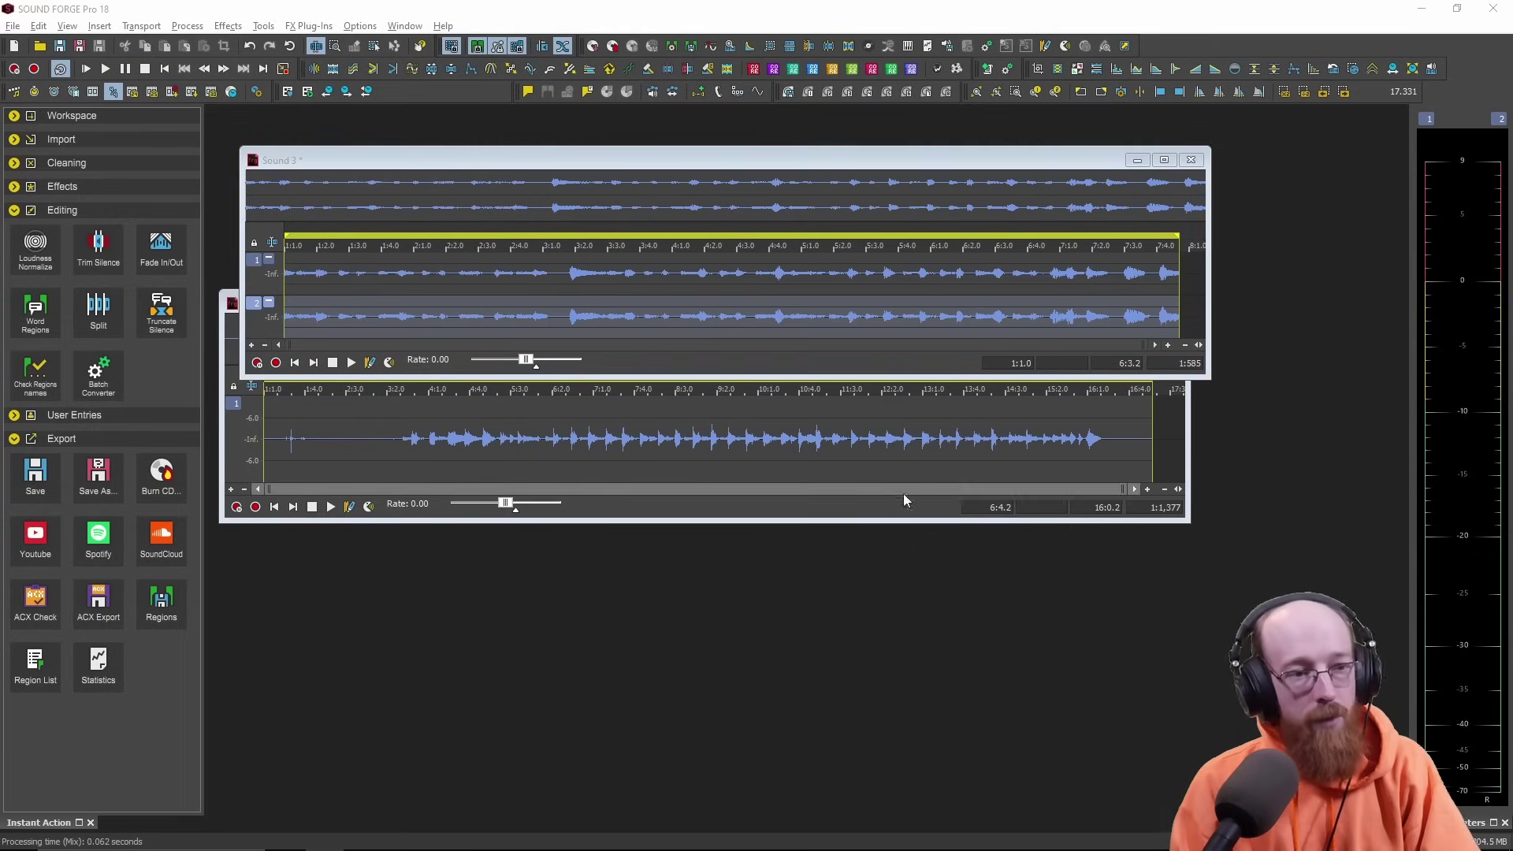
# - Stack the Sound 3 window above the Guitar_2_04.wav window without overlap, and briefly play Sound 3 from its start
pyautogui.click(751, 420)
pyautogui.moveTo(835, 304); pyautogui.dragTo(843, 403)
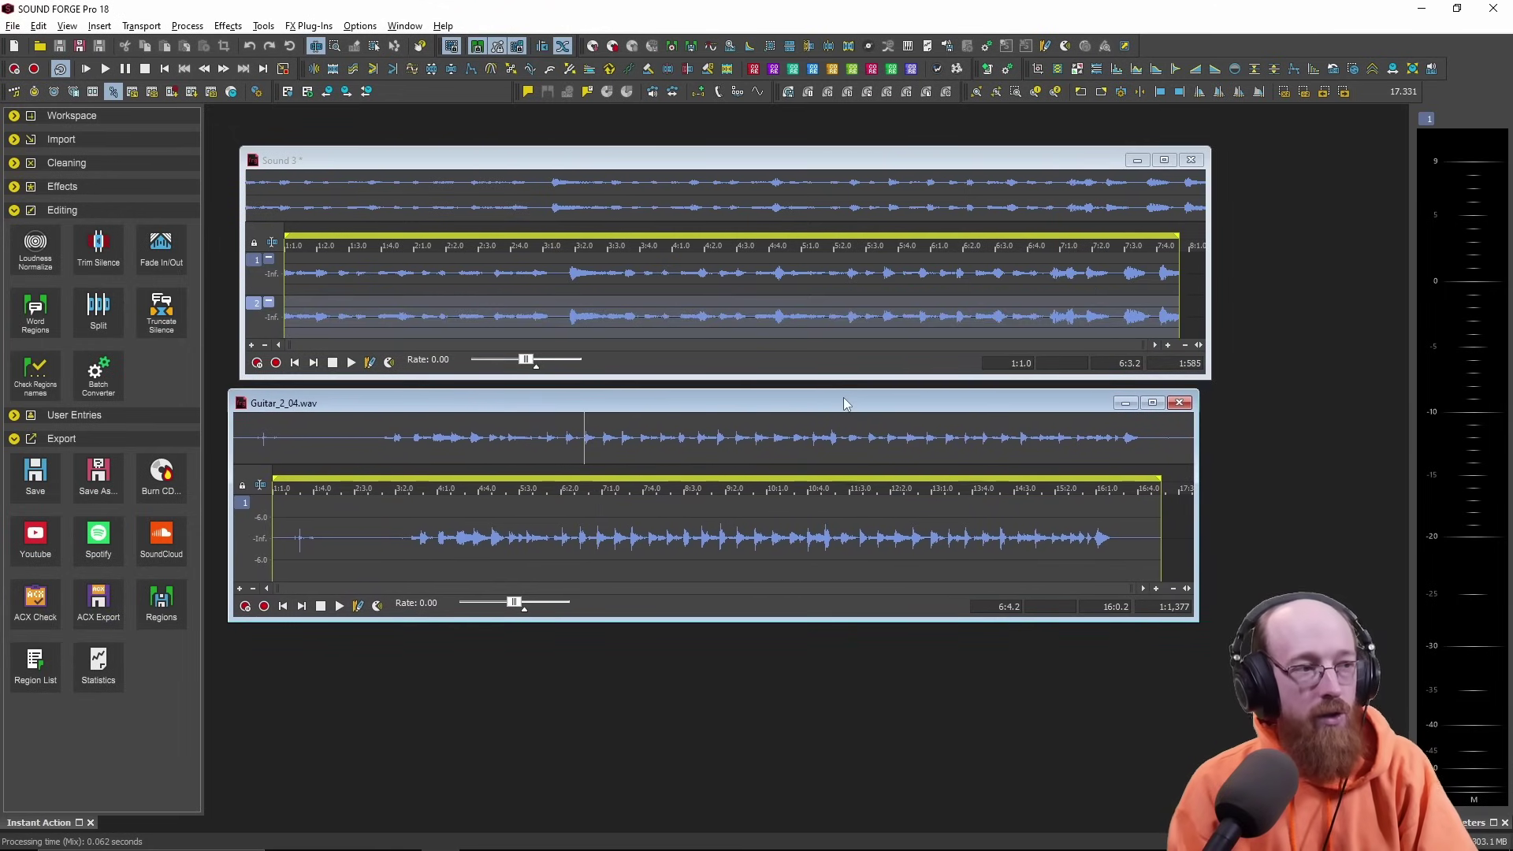
pyautogui.click(470, 285)
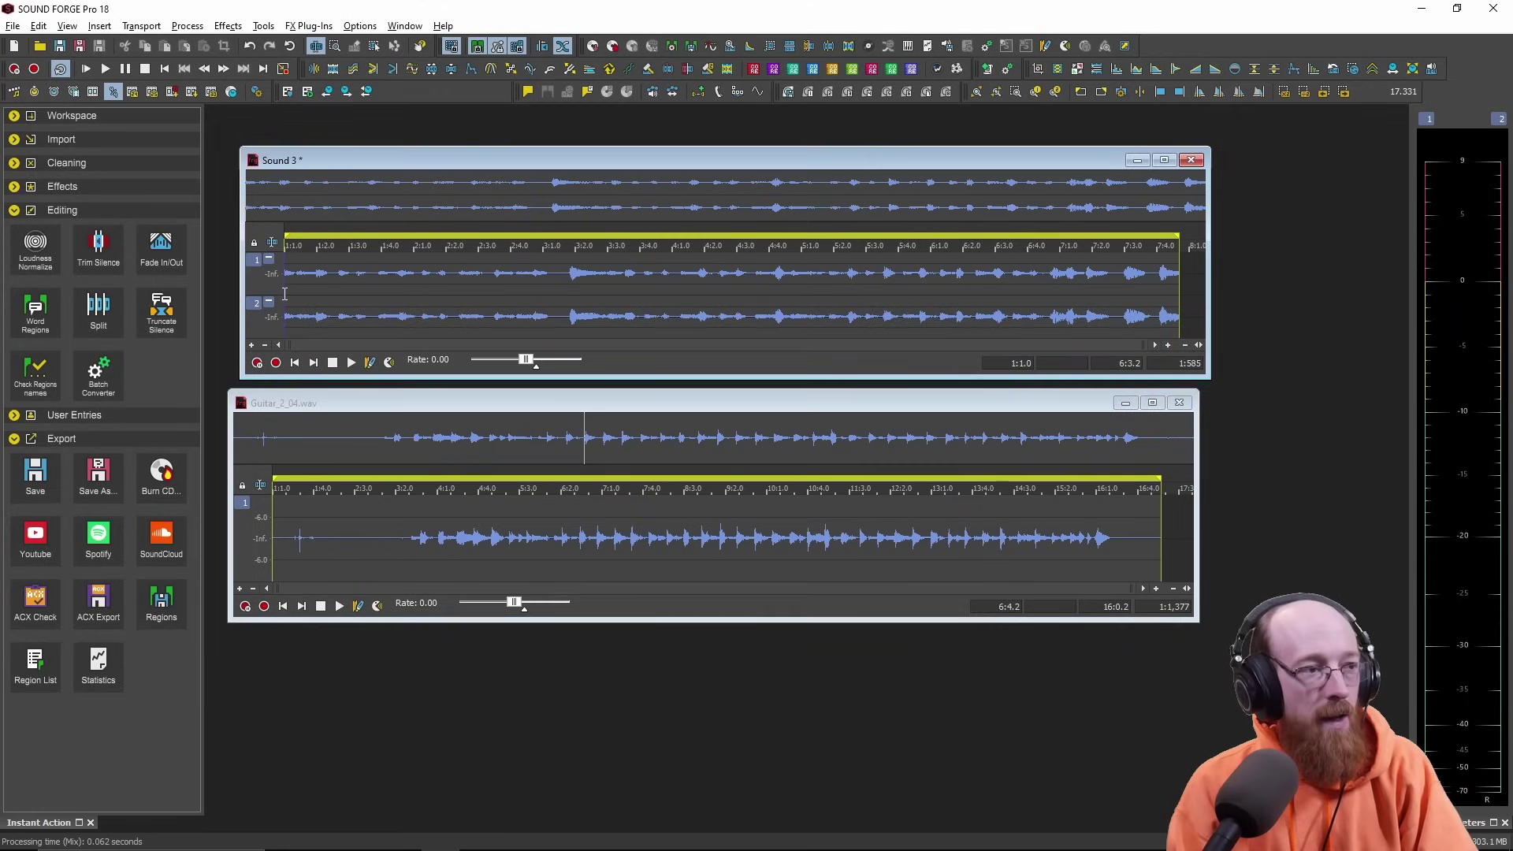
pyautogui.moveTo(450, 167); pyautogui.dragTo(439, 160)
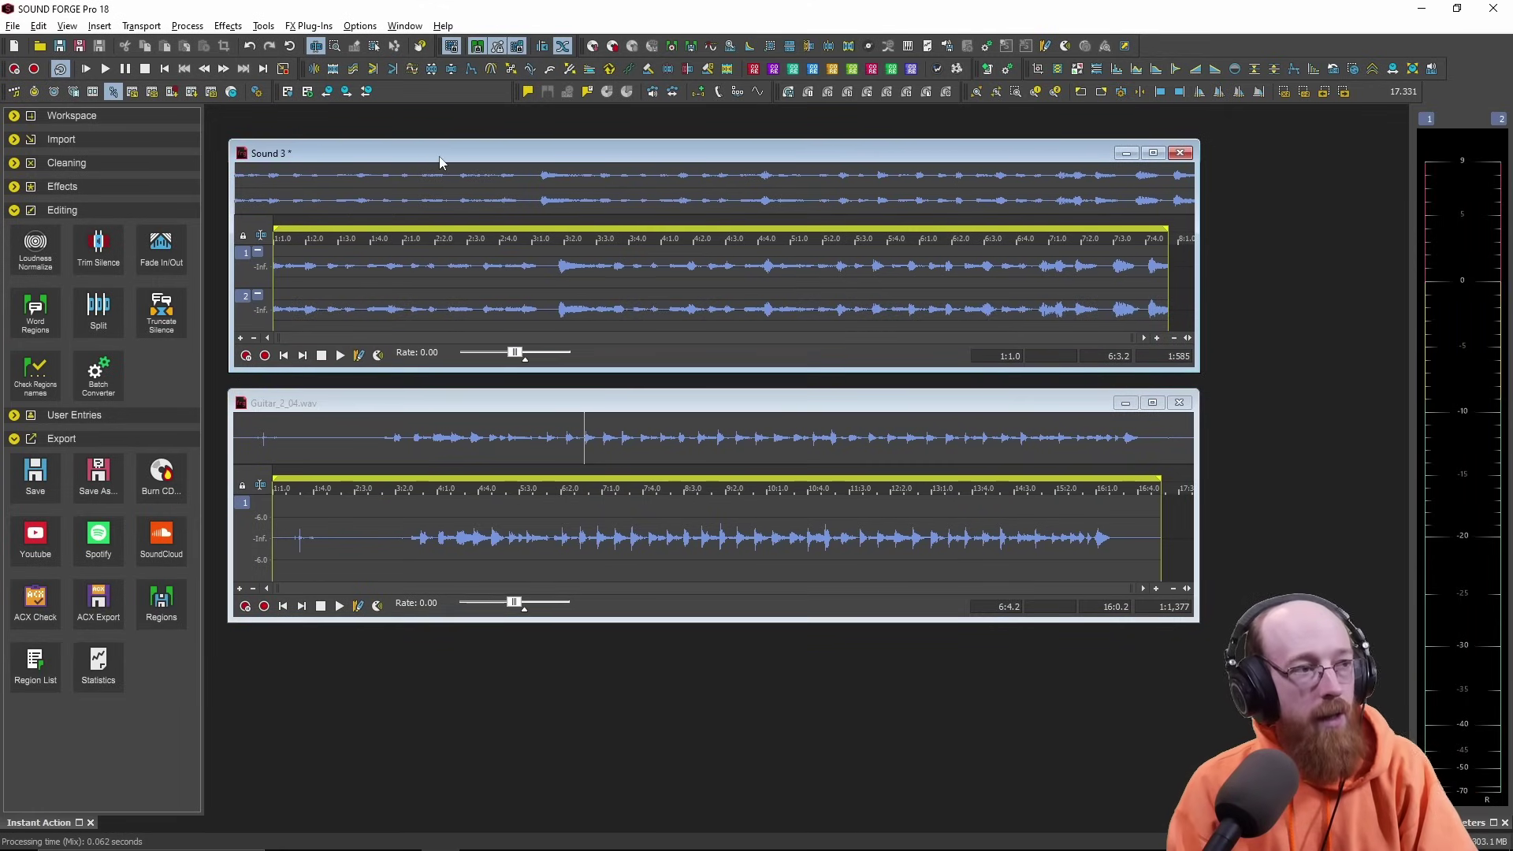
pyautogui.press('space')
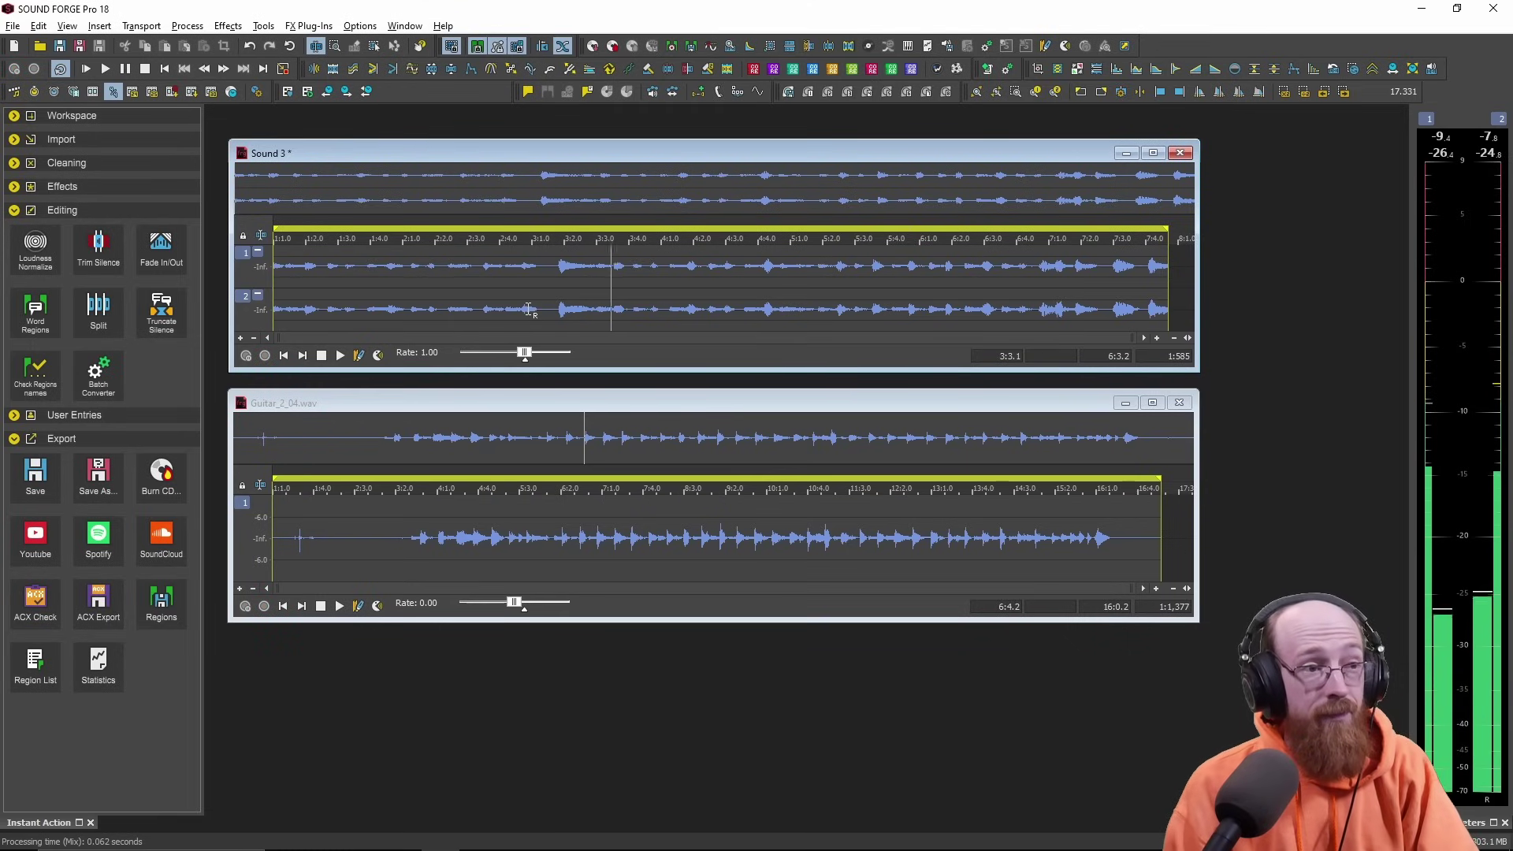
pyautogui.press('space')
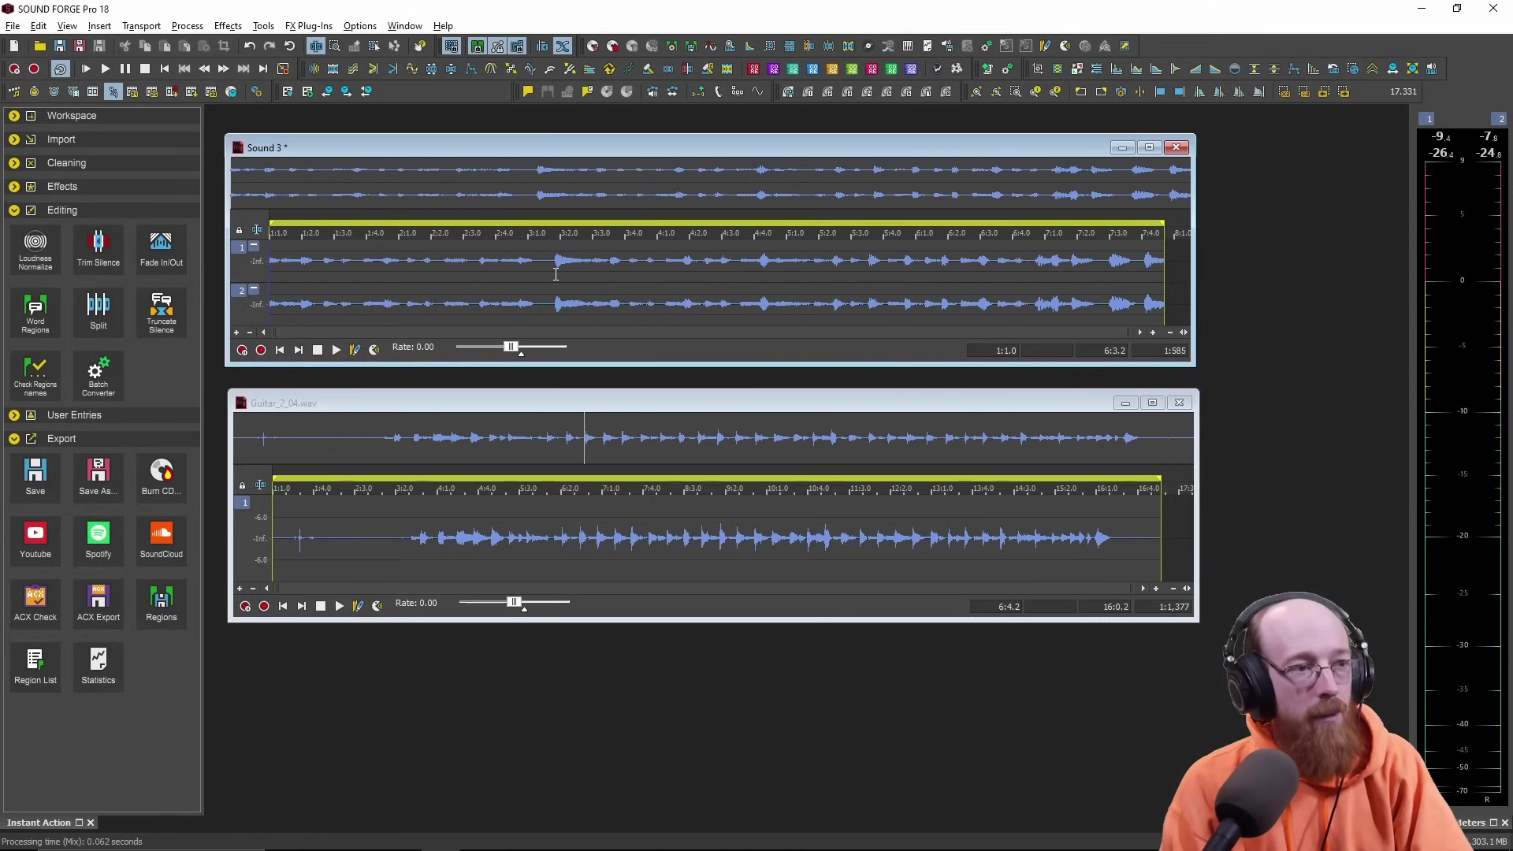
# - Select the passage from about 3:1.2 to 3:4.0 in both channels of Sound 3, and expand the Effects group of instant actions
pyautogui.moveTo(553, 274); pyautogui.dragTo(628, 315)
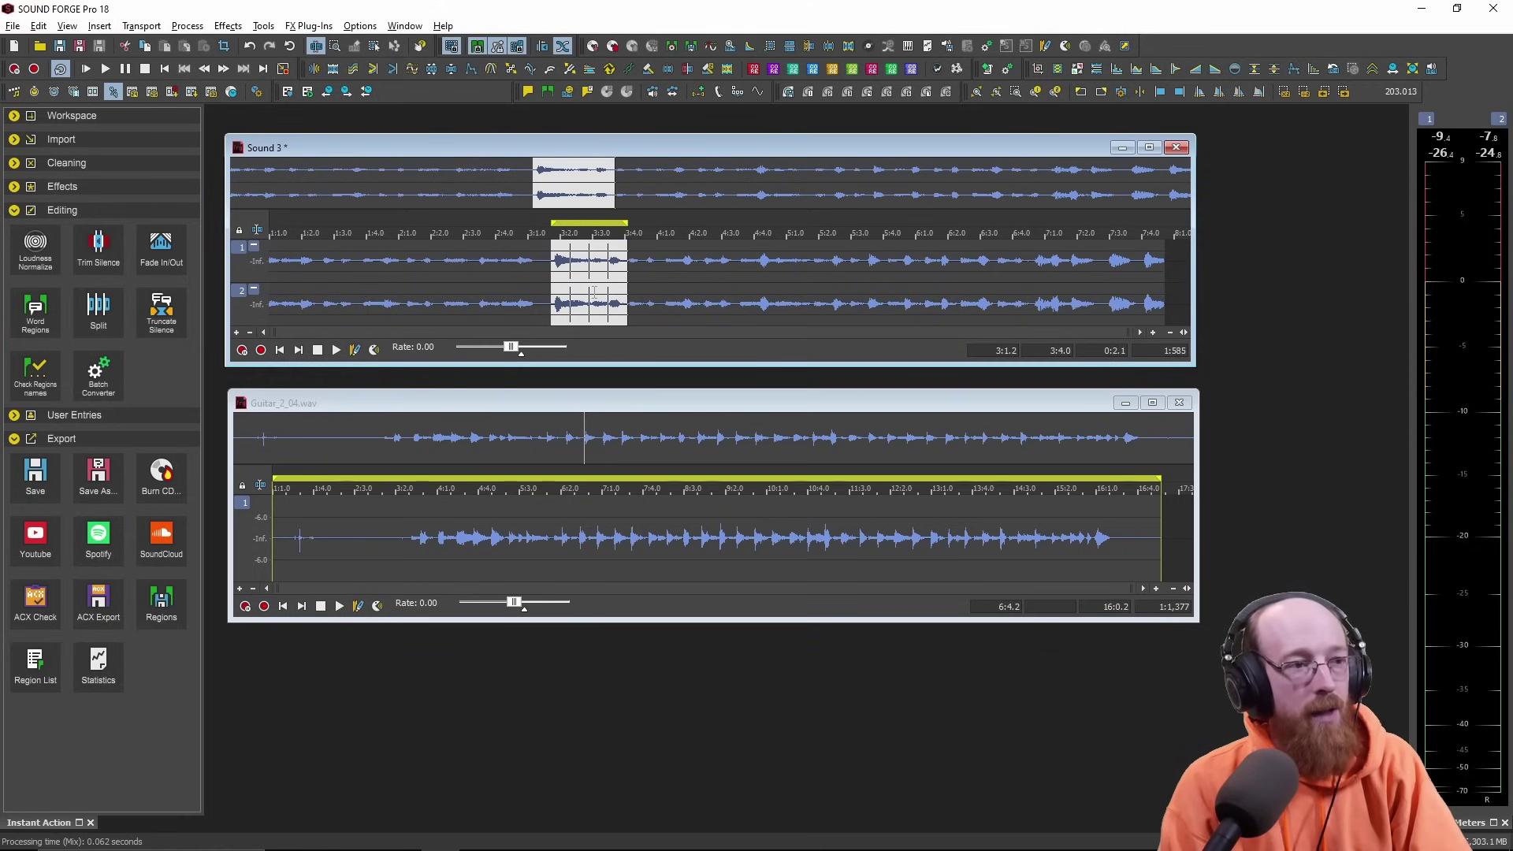
pyautogui.press('space')
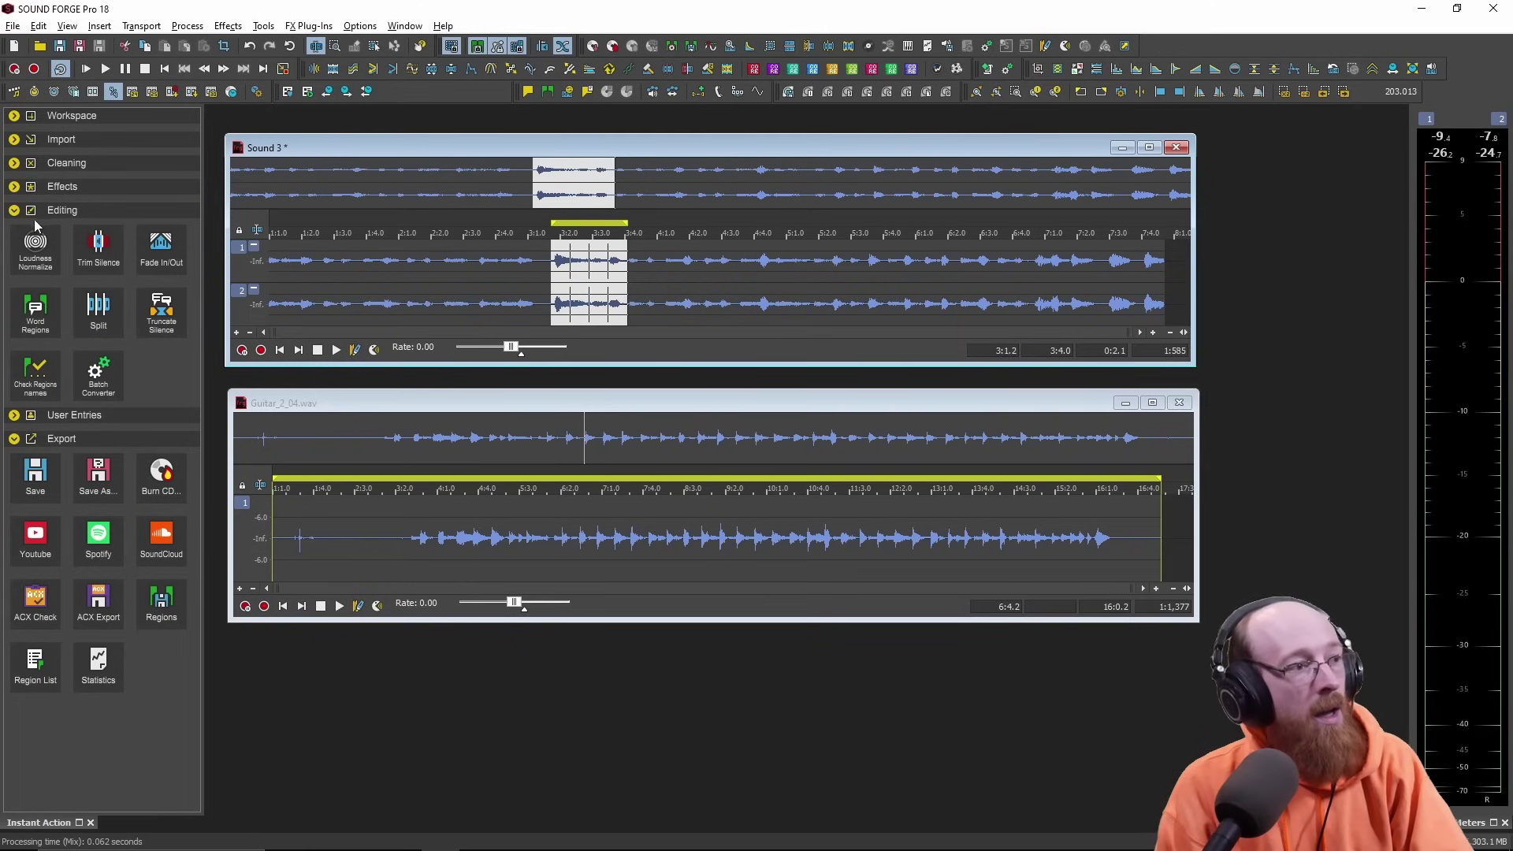
pyautogui.click(15, 188)
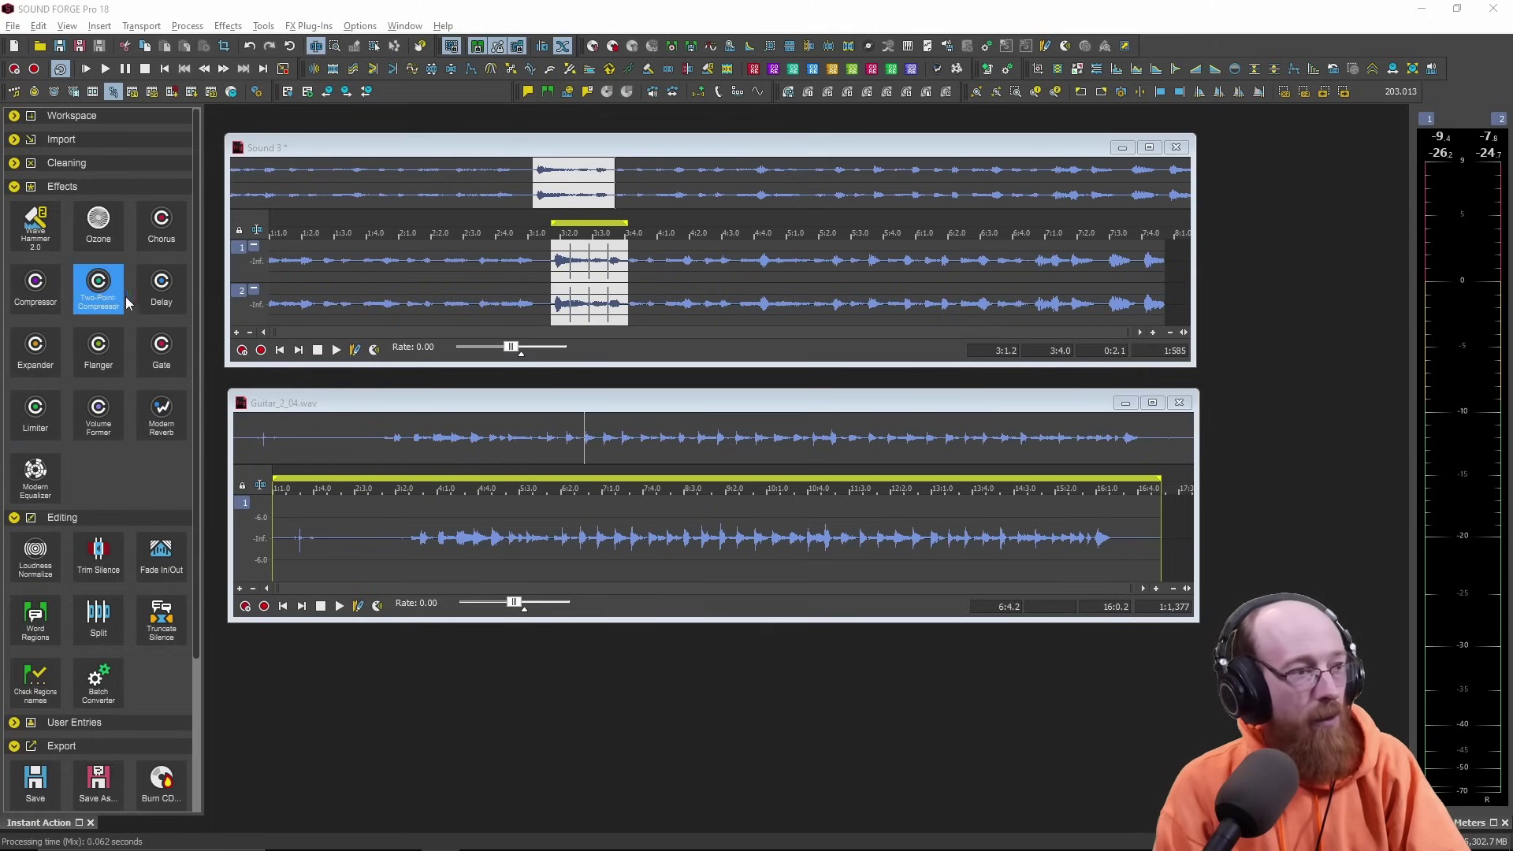
pyautogui.click(99, 353)
pyautogui.moveTo(770, 270); pyautogui.dragTo(1008, 256)
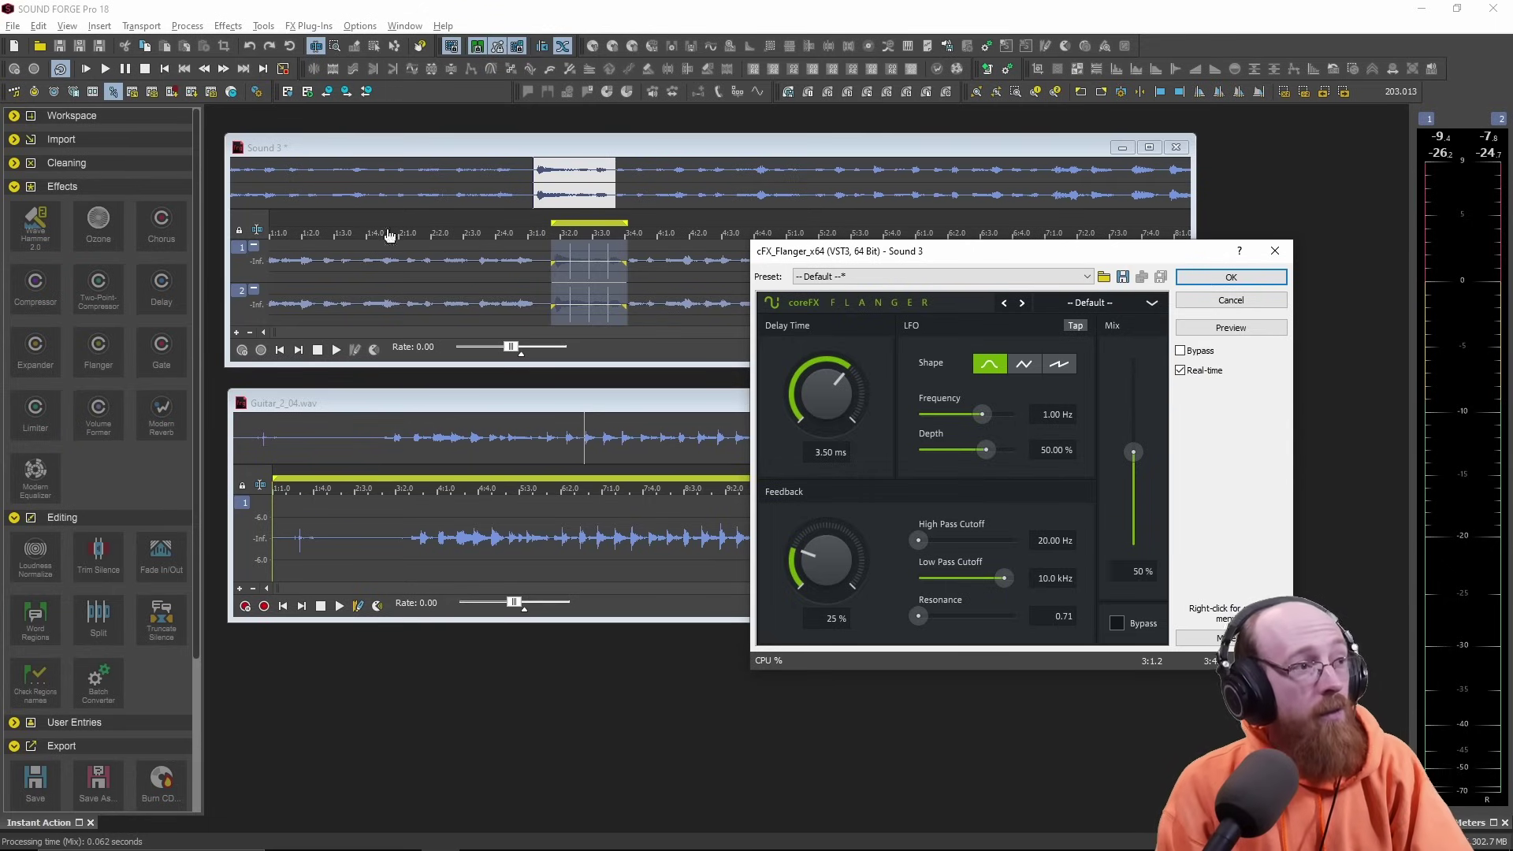
pyautogui.click(58, 71)
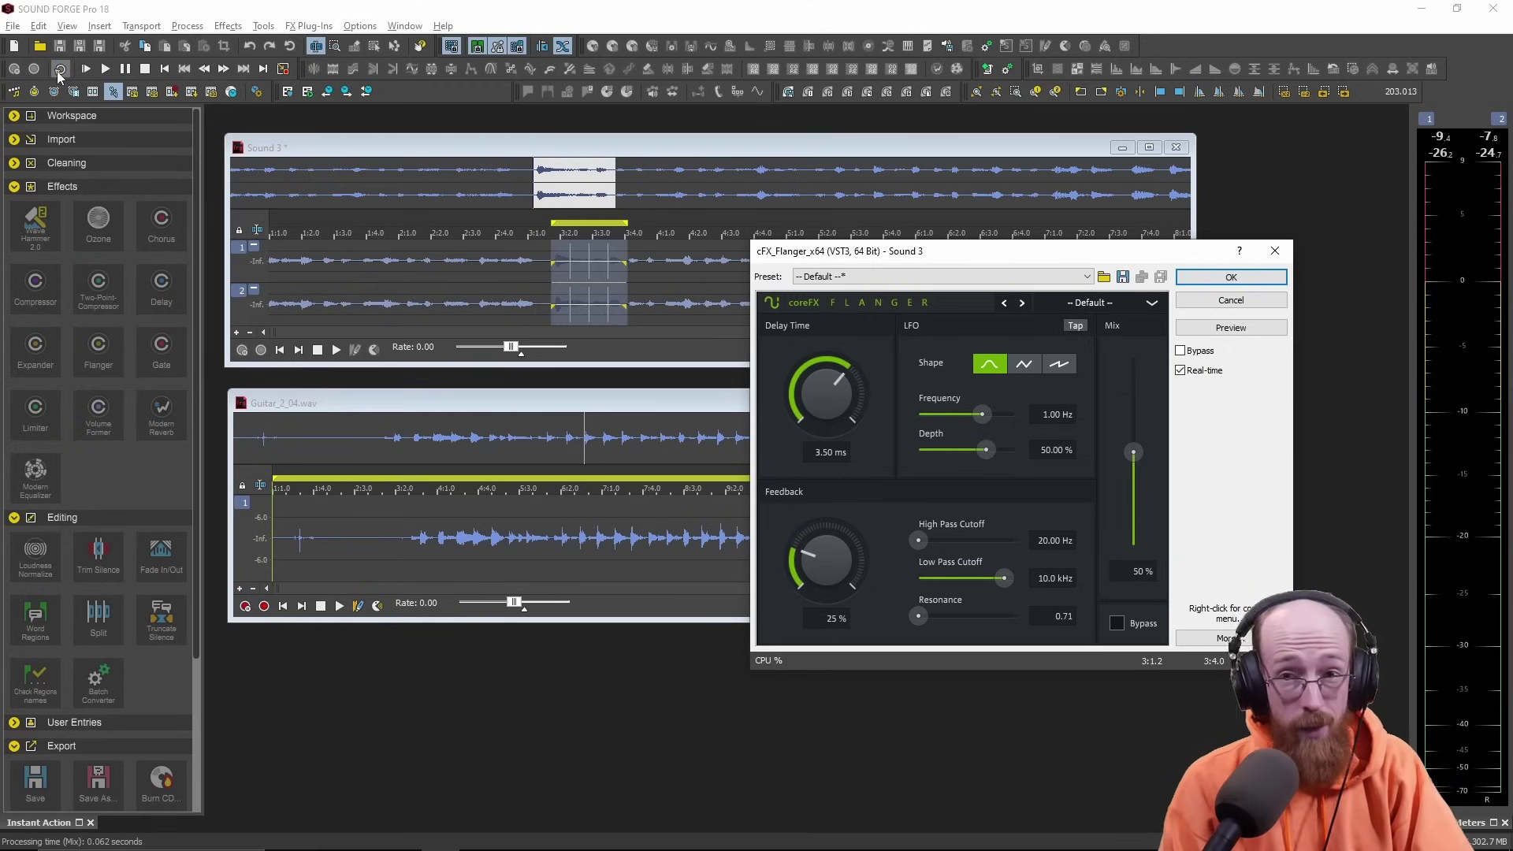
pyautogui.click(643, 690)
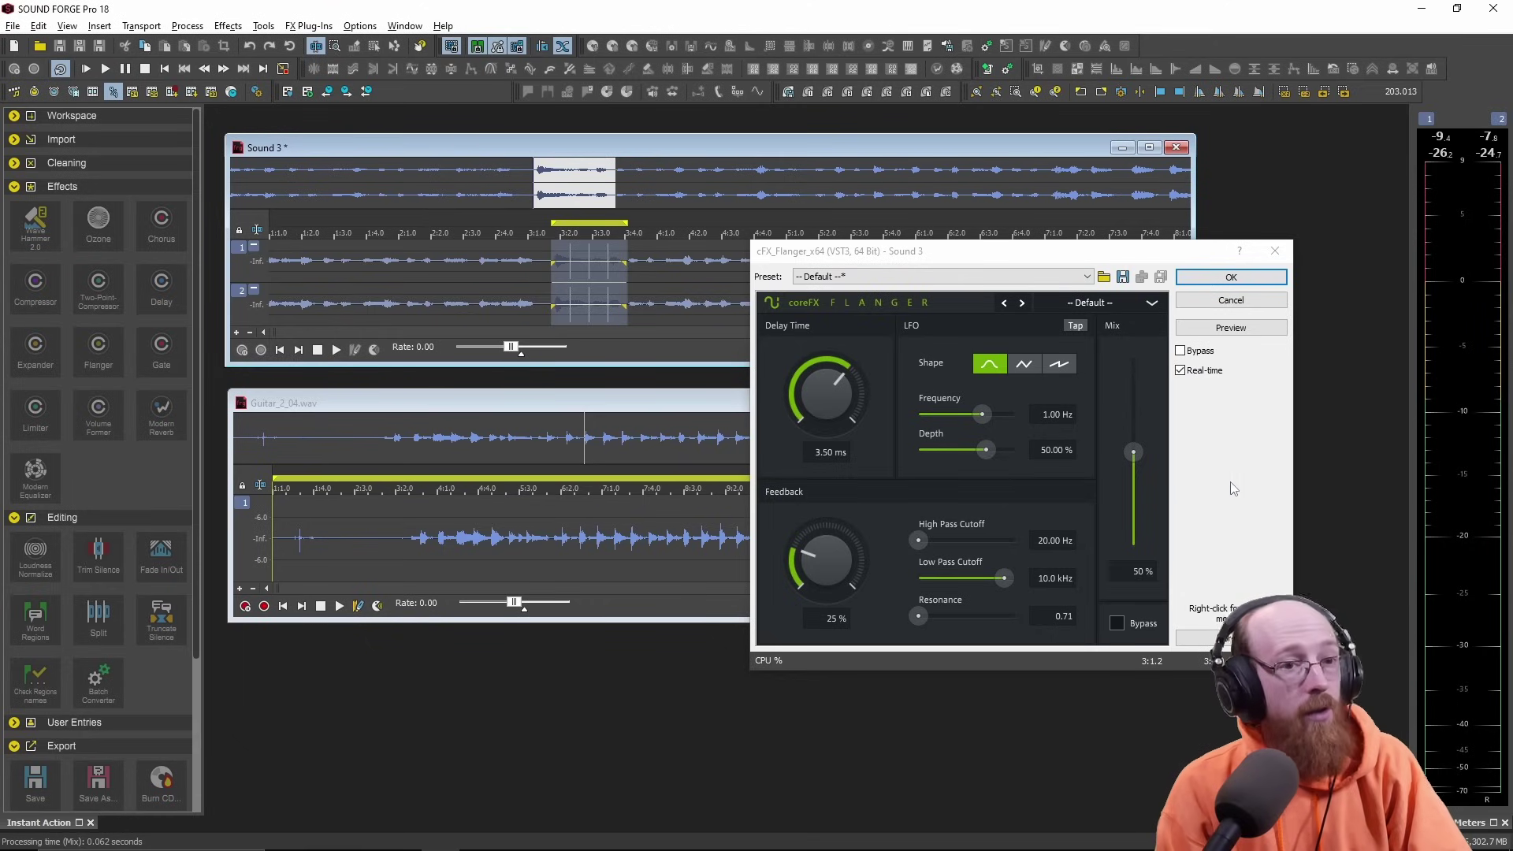
pyautogui.click(1275, 251)
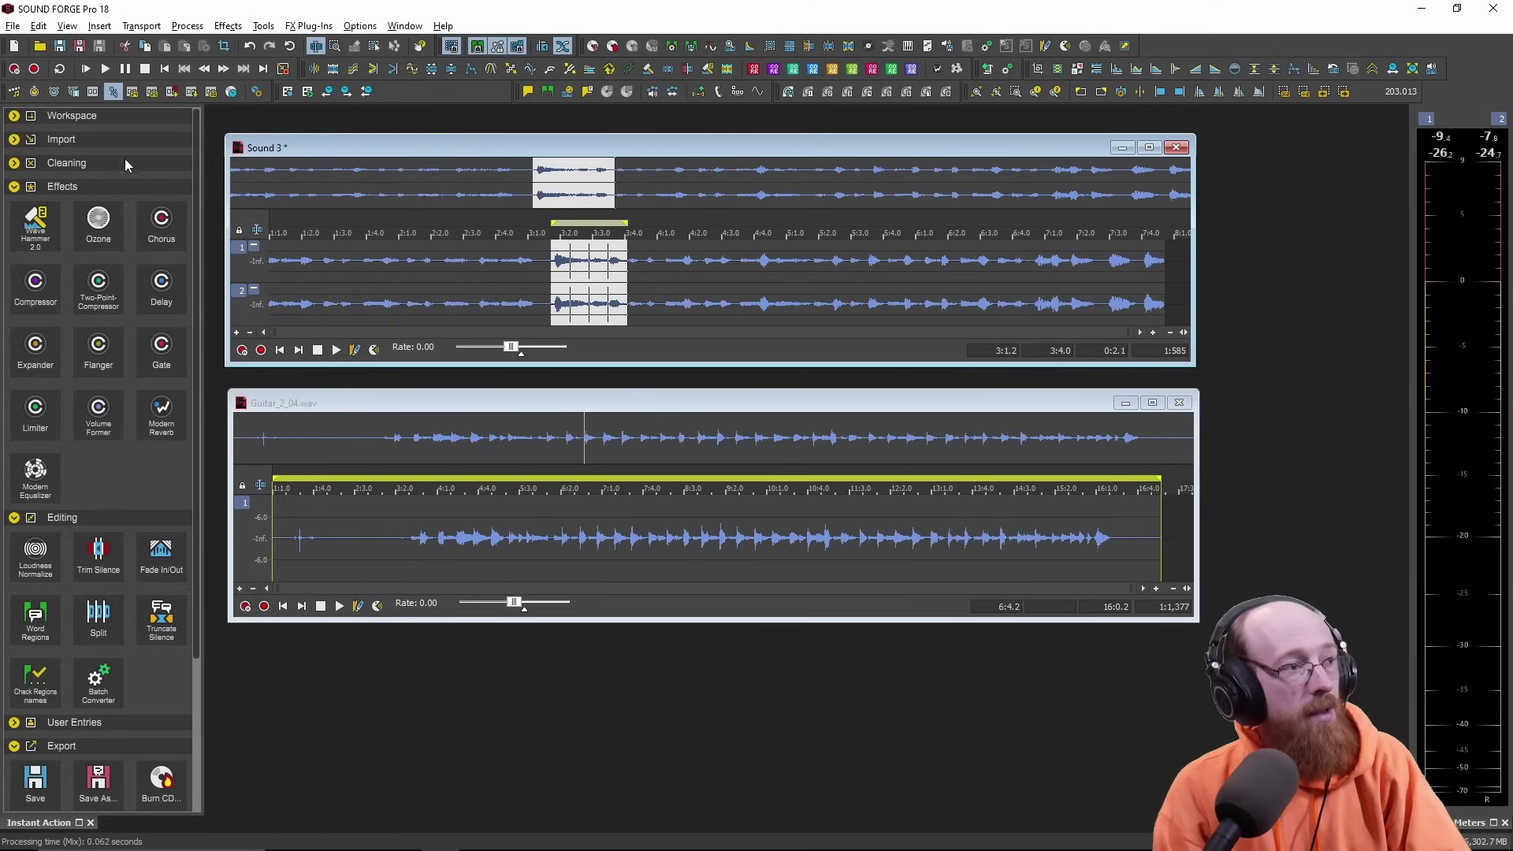
# - Audition the selected passage of Sound 3 without processing, and open the Flanger effect to preview it on the same passage
pyautogui.click(60, 69)
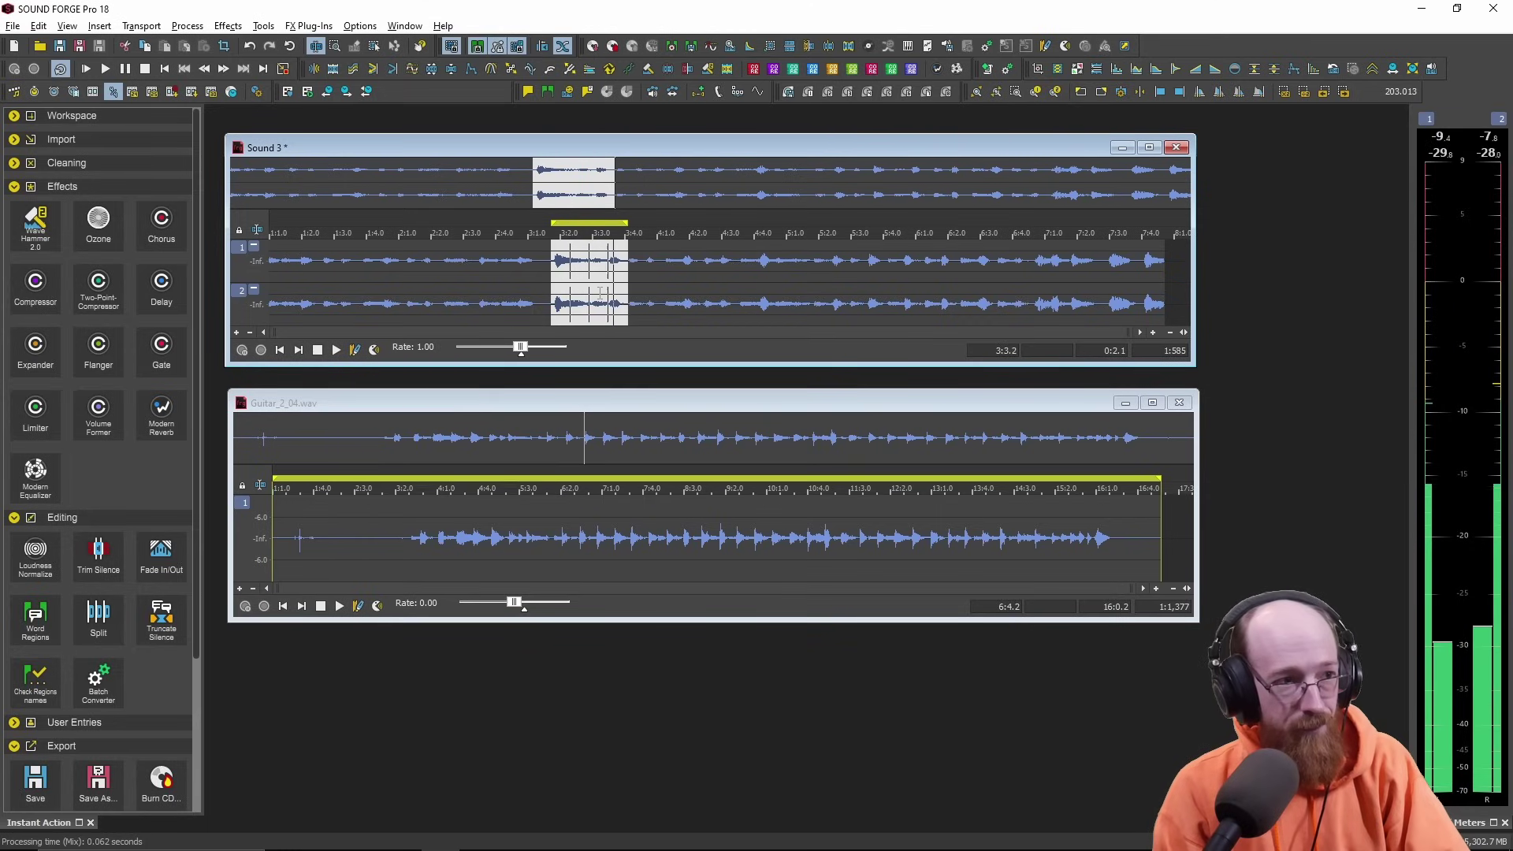
pyautogui.press('space')
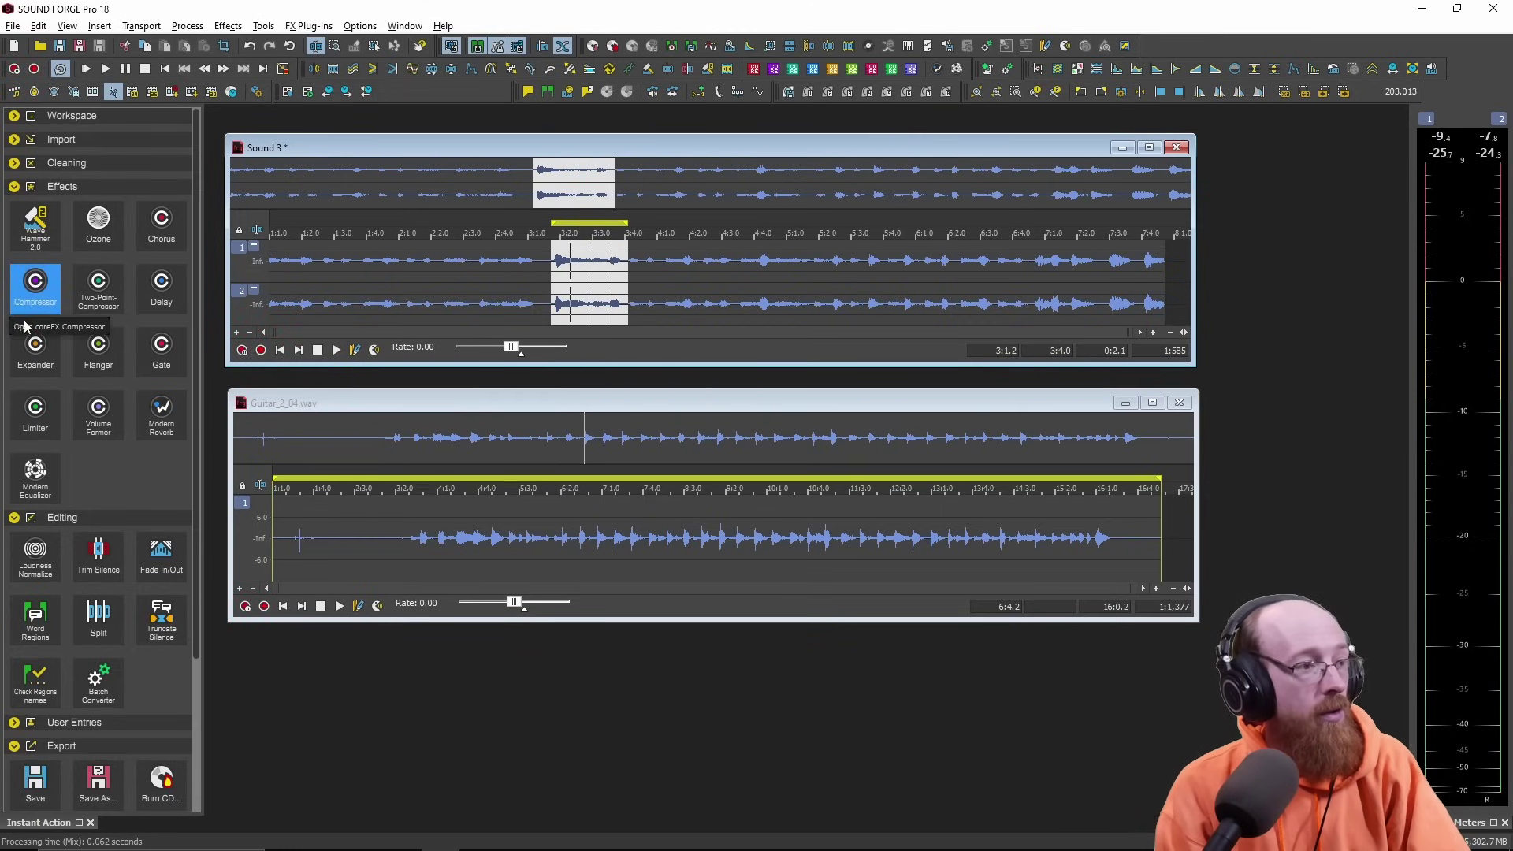
pyautogui.click(107, 360)
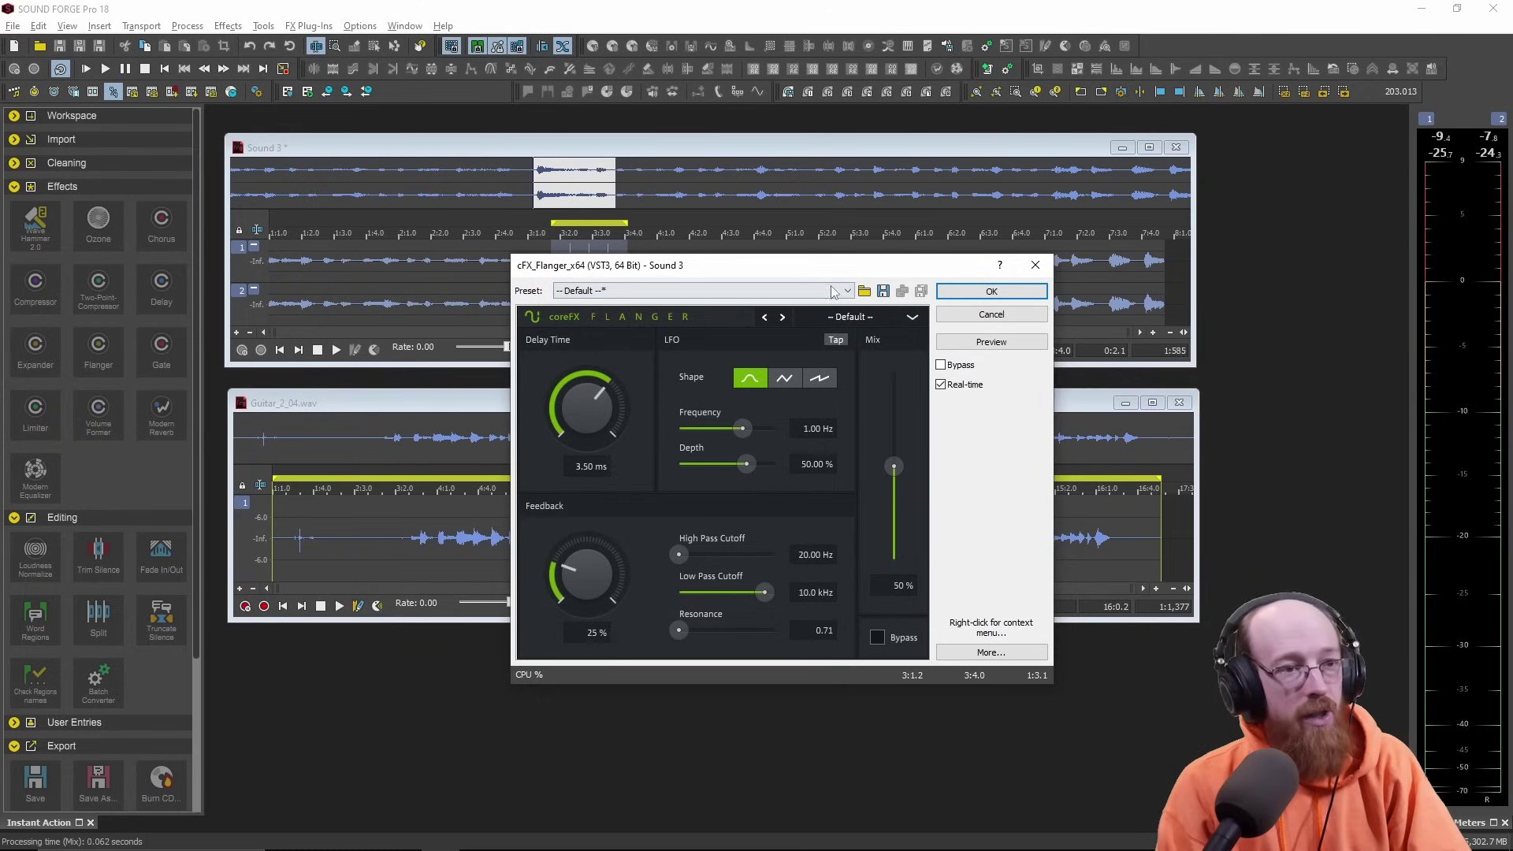
pyautogui.moveTo(833, 265); pyautogui.dragTo(1031, 246)
pyautogui.click(1223, 325)
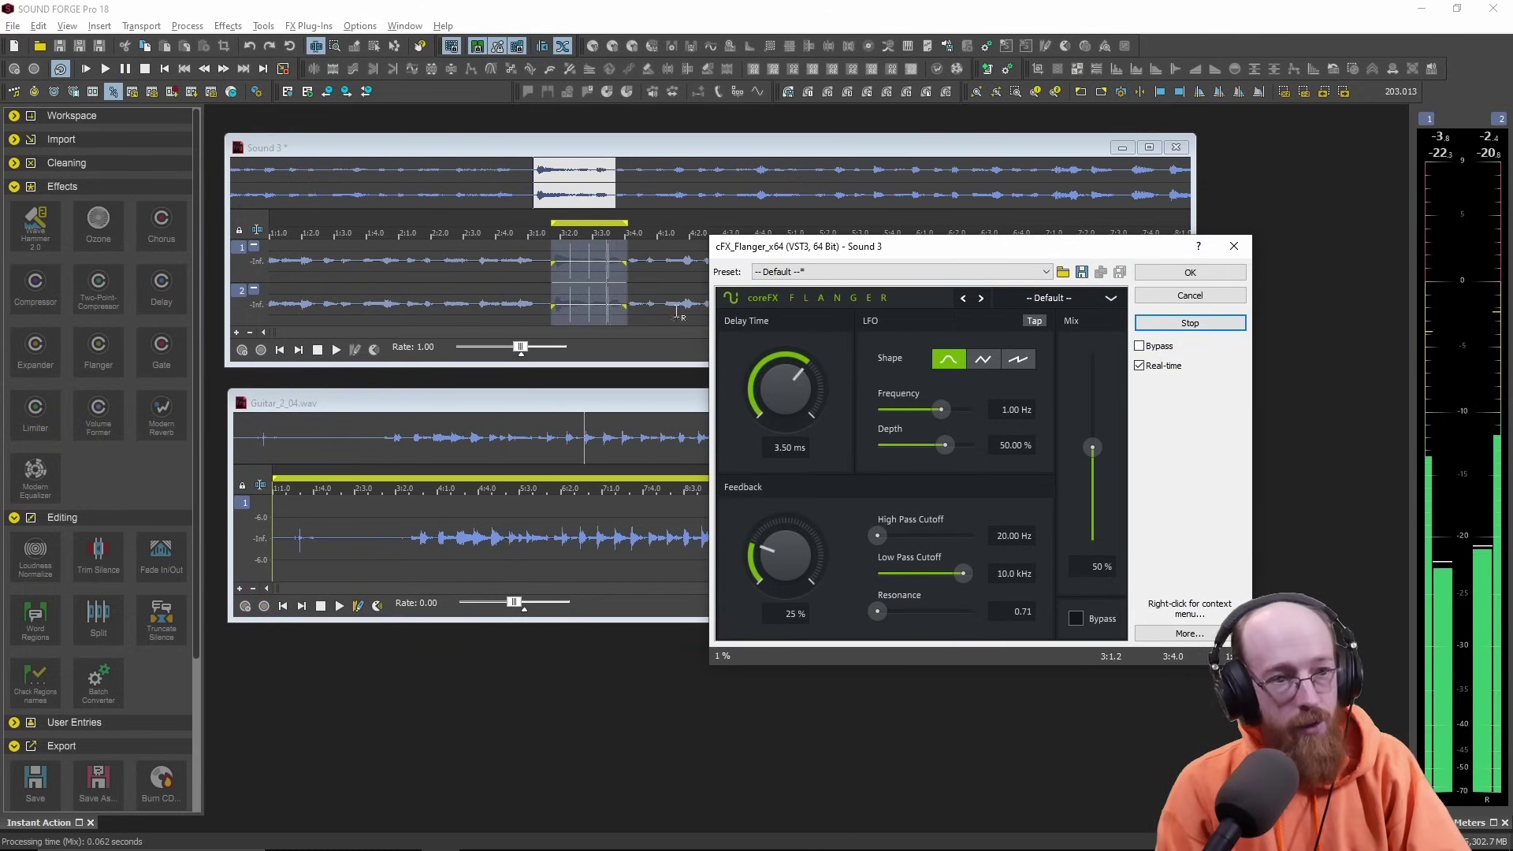
# - Set the Flanger's delay time to 5.45 ms and LFO frequency to 0.02 Hz, and apply it to the selected passage
pyautogui.moveTo(791, 398); pyautogui.dragTo(787, 471)
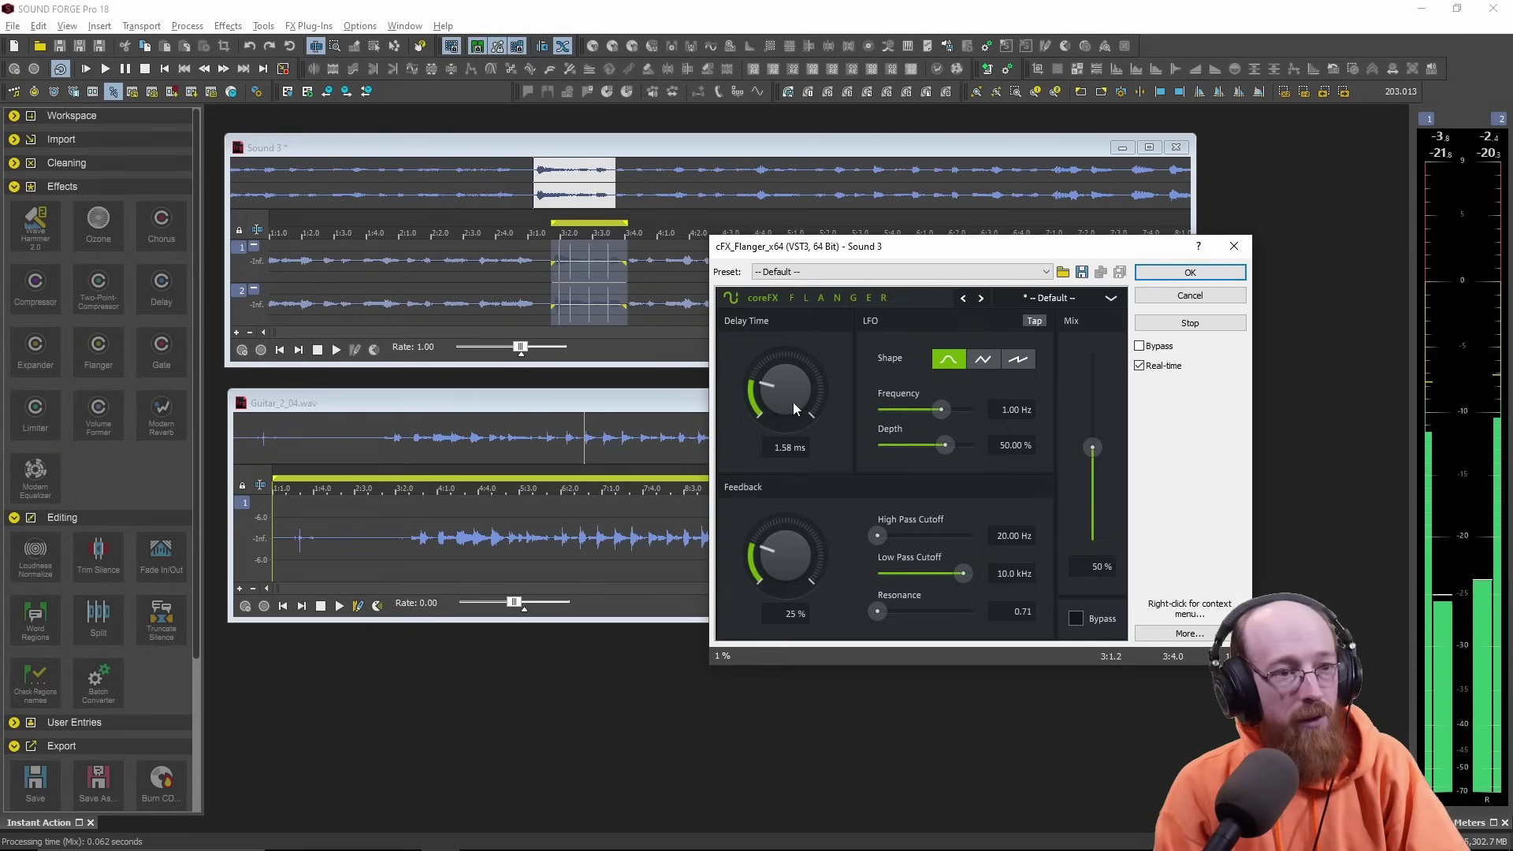
pyautogui.moveTo(793, 402); pyautogui.dragTo(819, 309)
pyautogui.moveTo(951, 409); pyautogui.dragTo(890, 413)
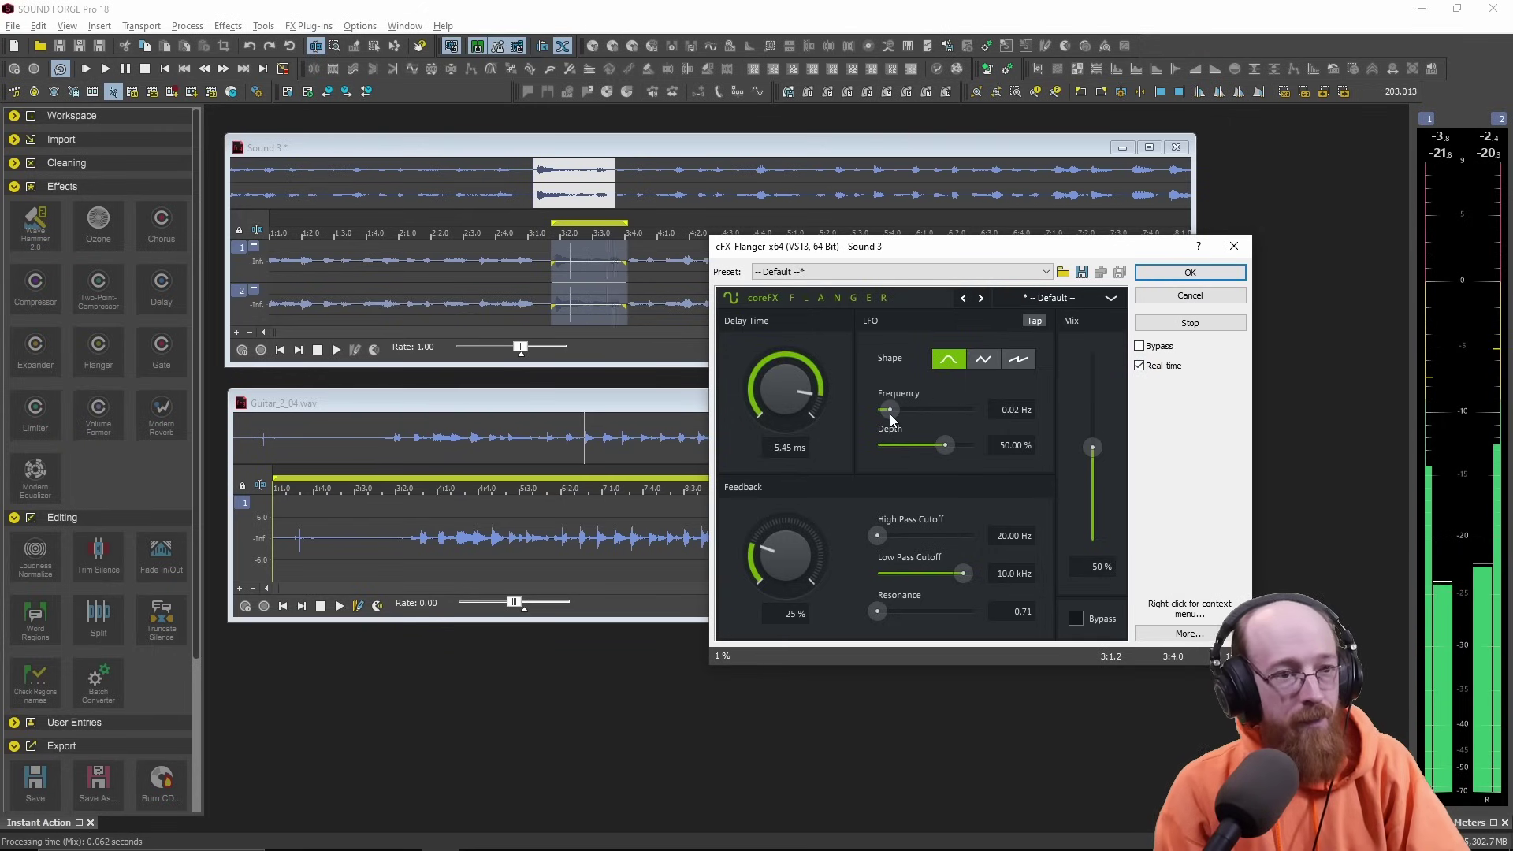
pyautogui.moveTo(1040, 251); pyautogui.dragTo(976, 272)
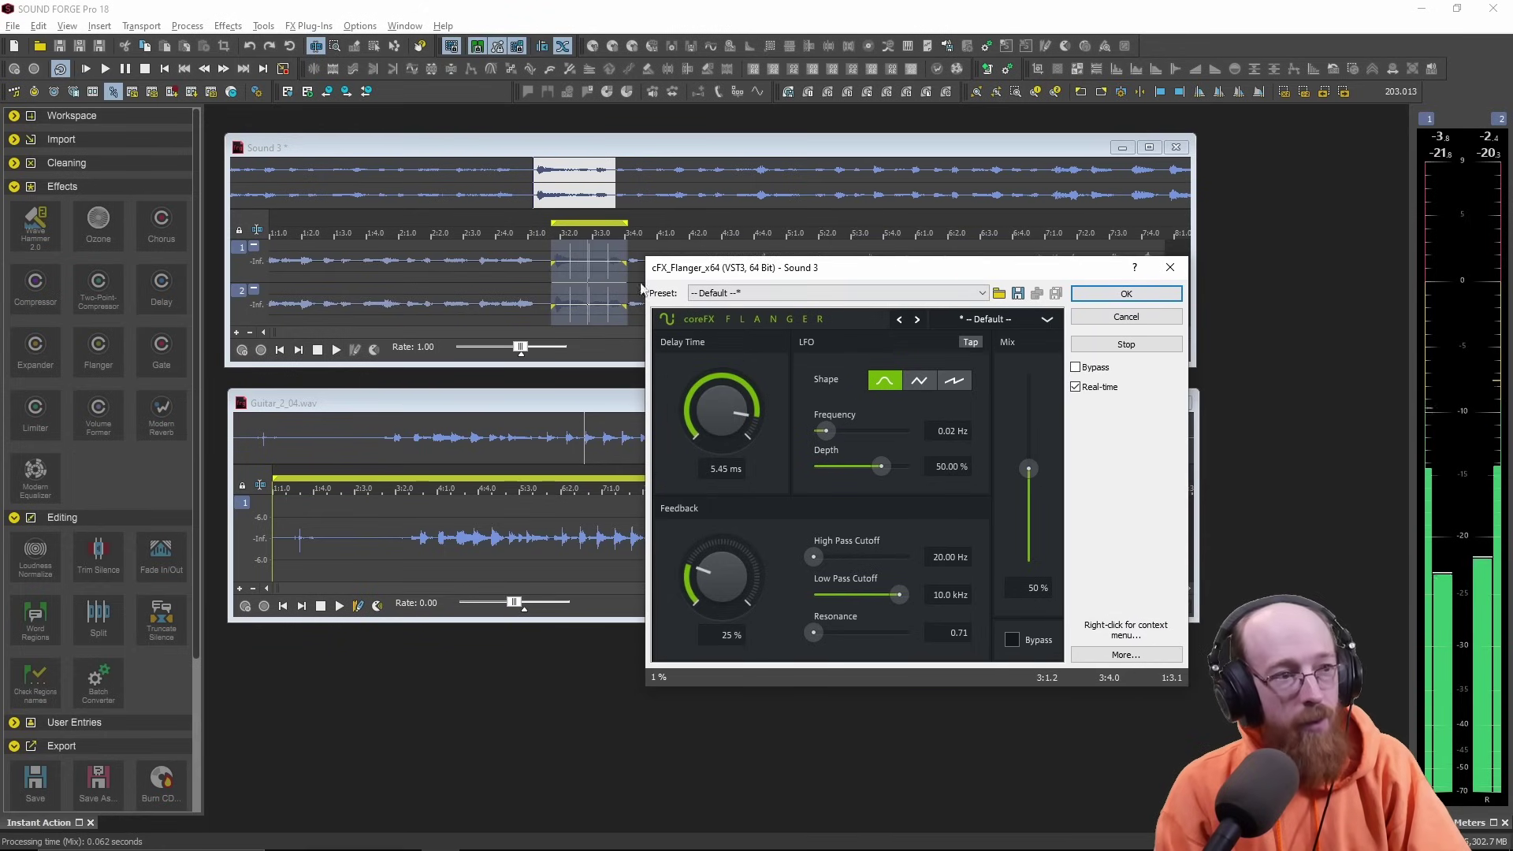
pyautogui.click(1131, 295)
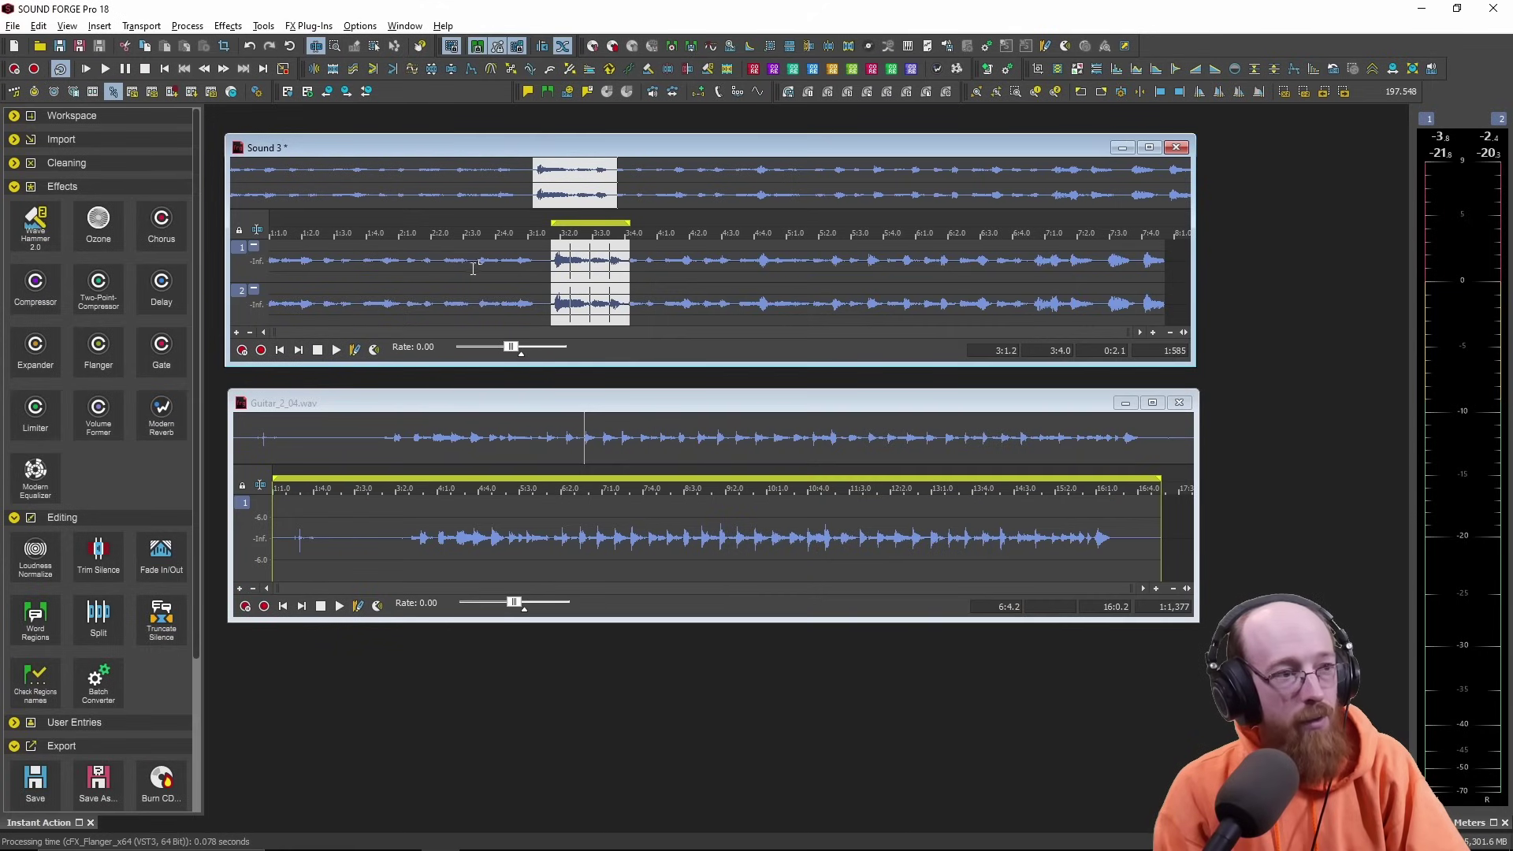
# - Place the cursor at 2:1.3 in Sound 3 and play through the flanged passage
pyautogui.click(435, 268)
pyautogui.press('space')
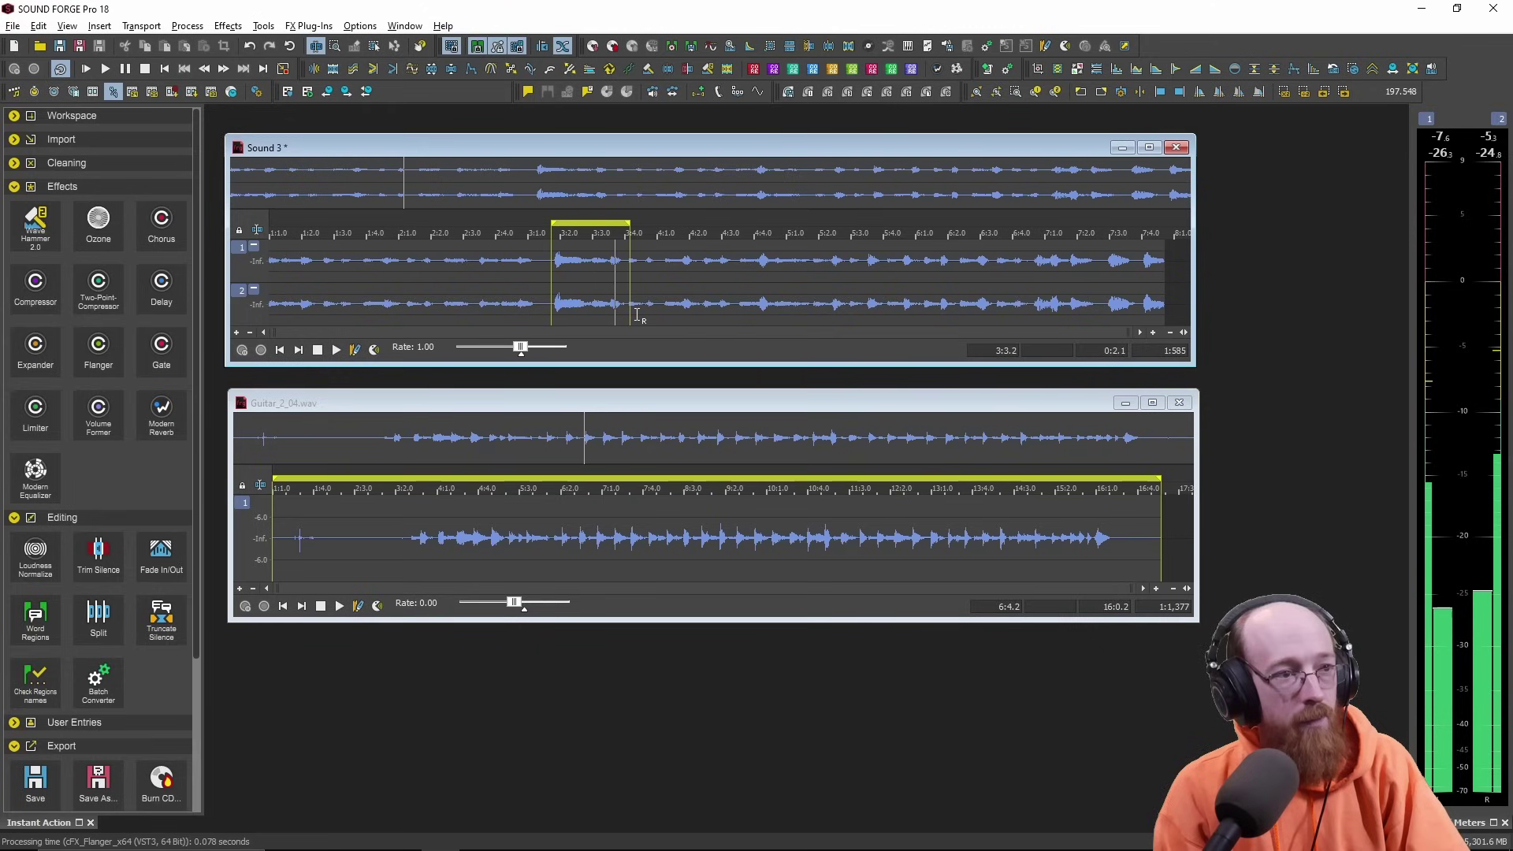
pyautogui.press('space')
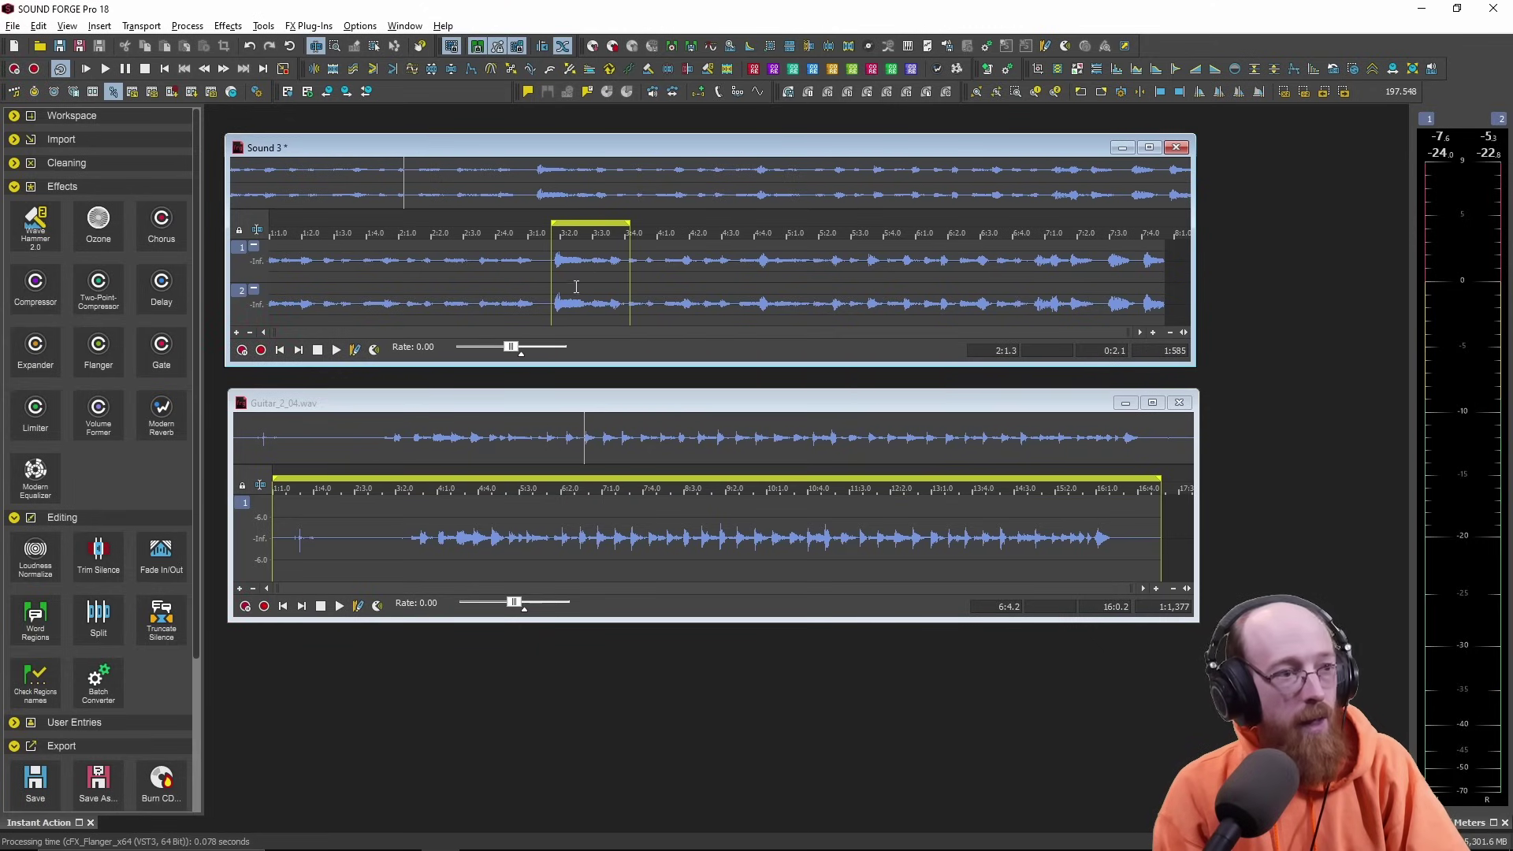
# - Reselect the 3:1.2 to 3:4.0 passage and apply the Flanger with delay time 4.63 ms, LFO frequency 10 Hz and depth 100%, previewing it first
pyautogui.doubleClick(587, 228)
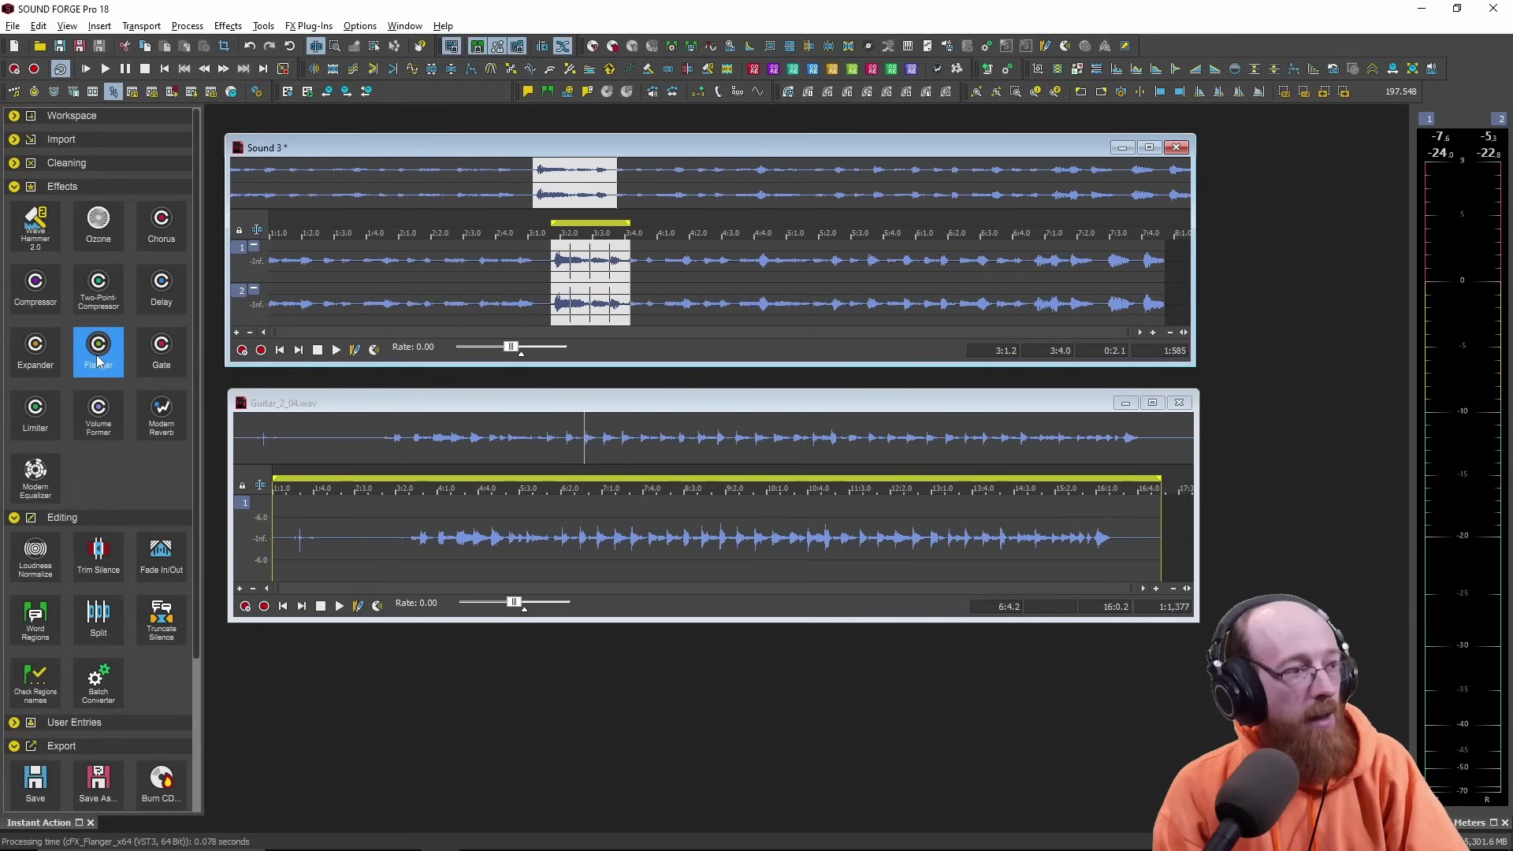
pyautogui.click(99, 347)
pyautogui.moveTo(895, 469); pyautogui.dragTo(894, 371)
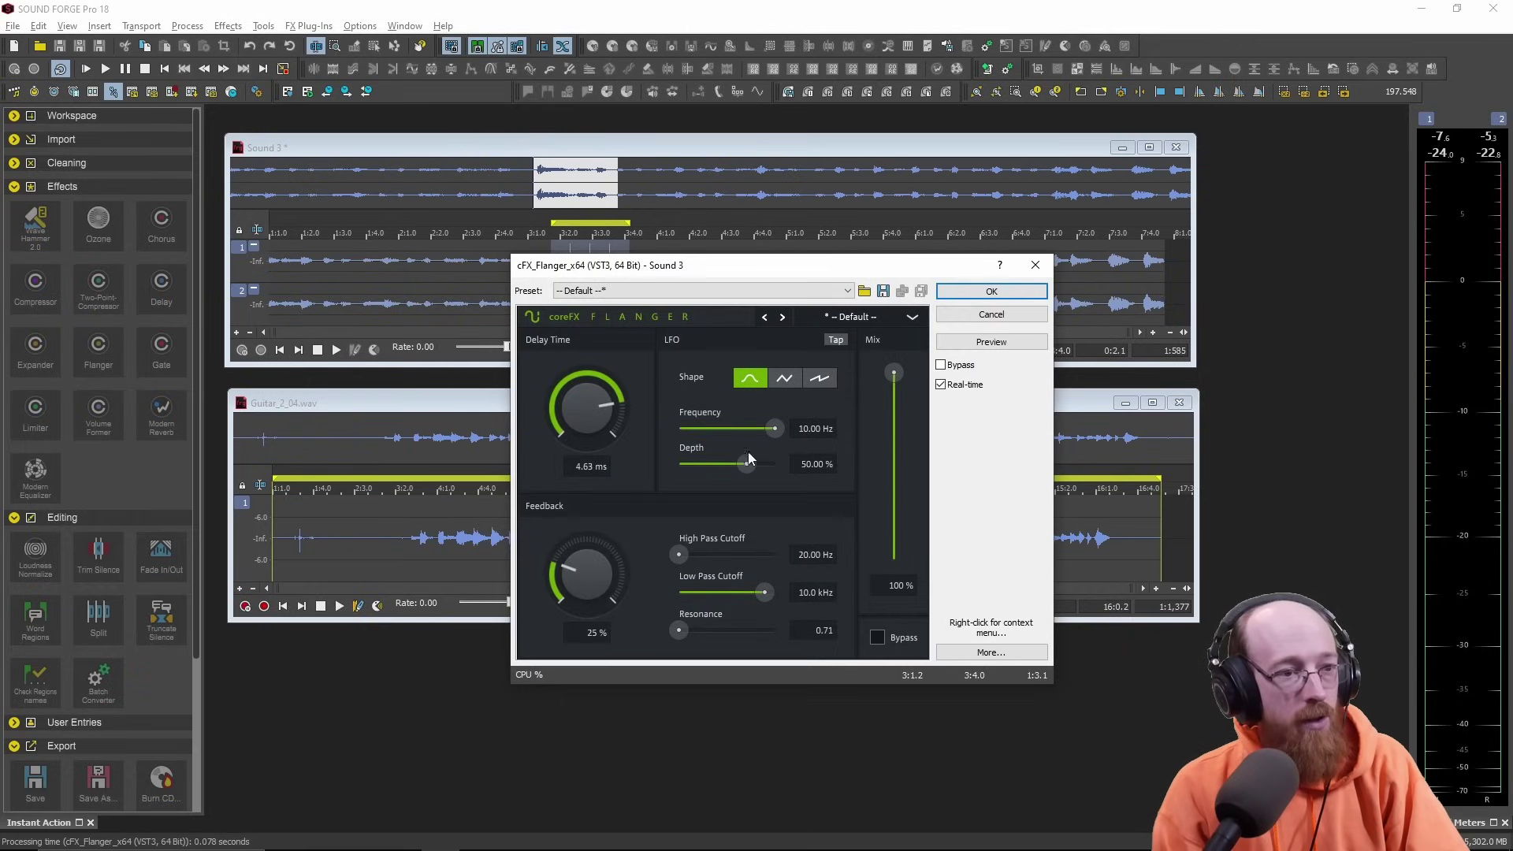
pyautogui.click(977, 341)
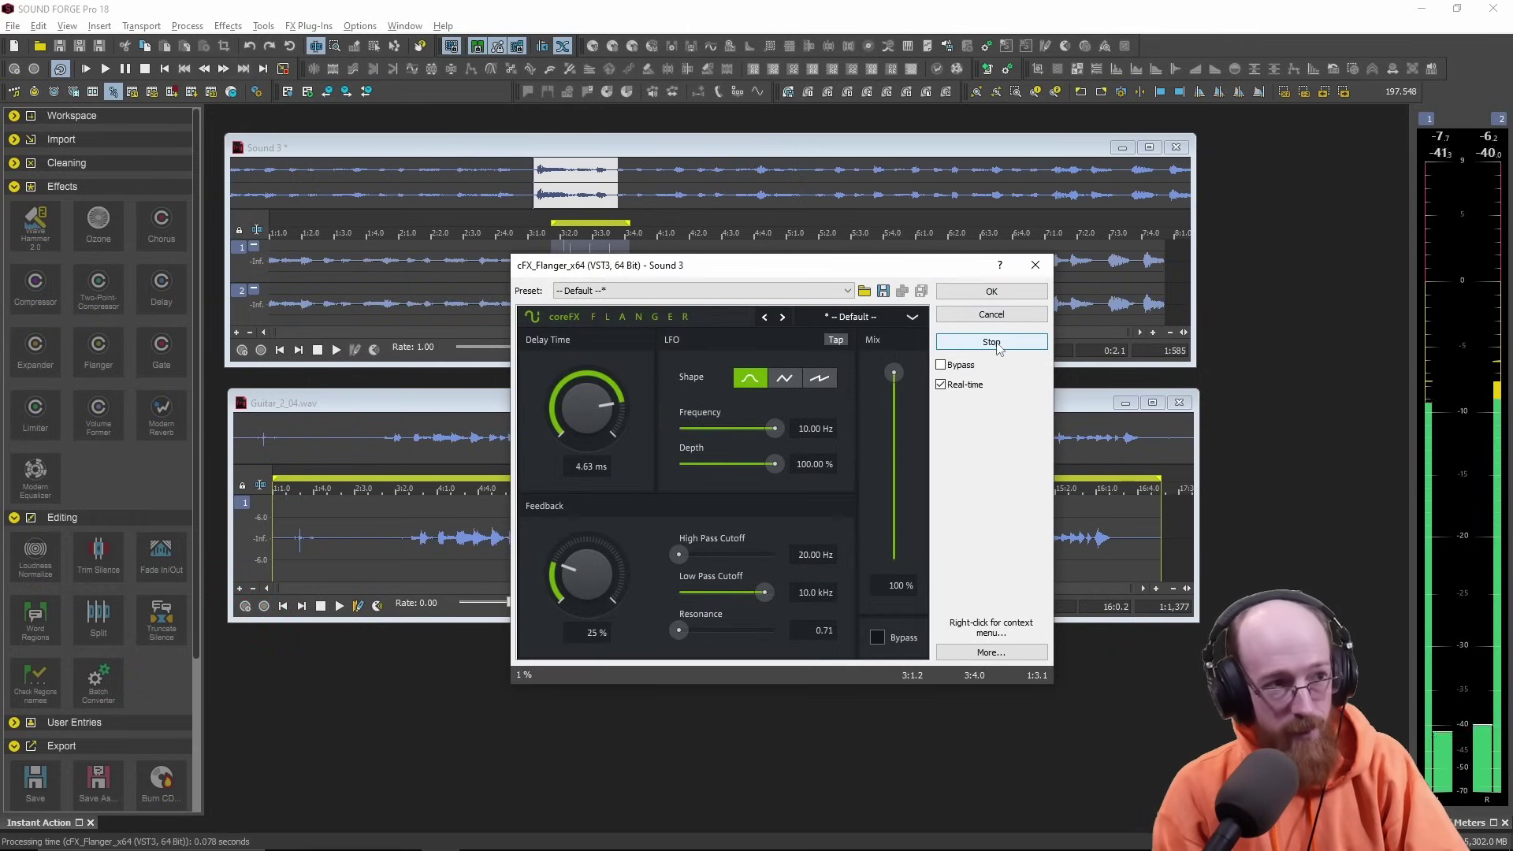
pyautogui.click(991, 291)
# - Place the cursor at 1:3.2 in Sound 3, play on through the flanged passage to about 4:1.1, and stop playback
pyautogui.doubleClick(514, 284)
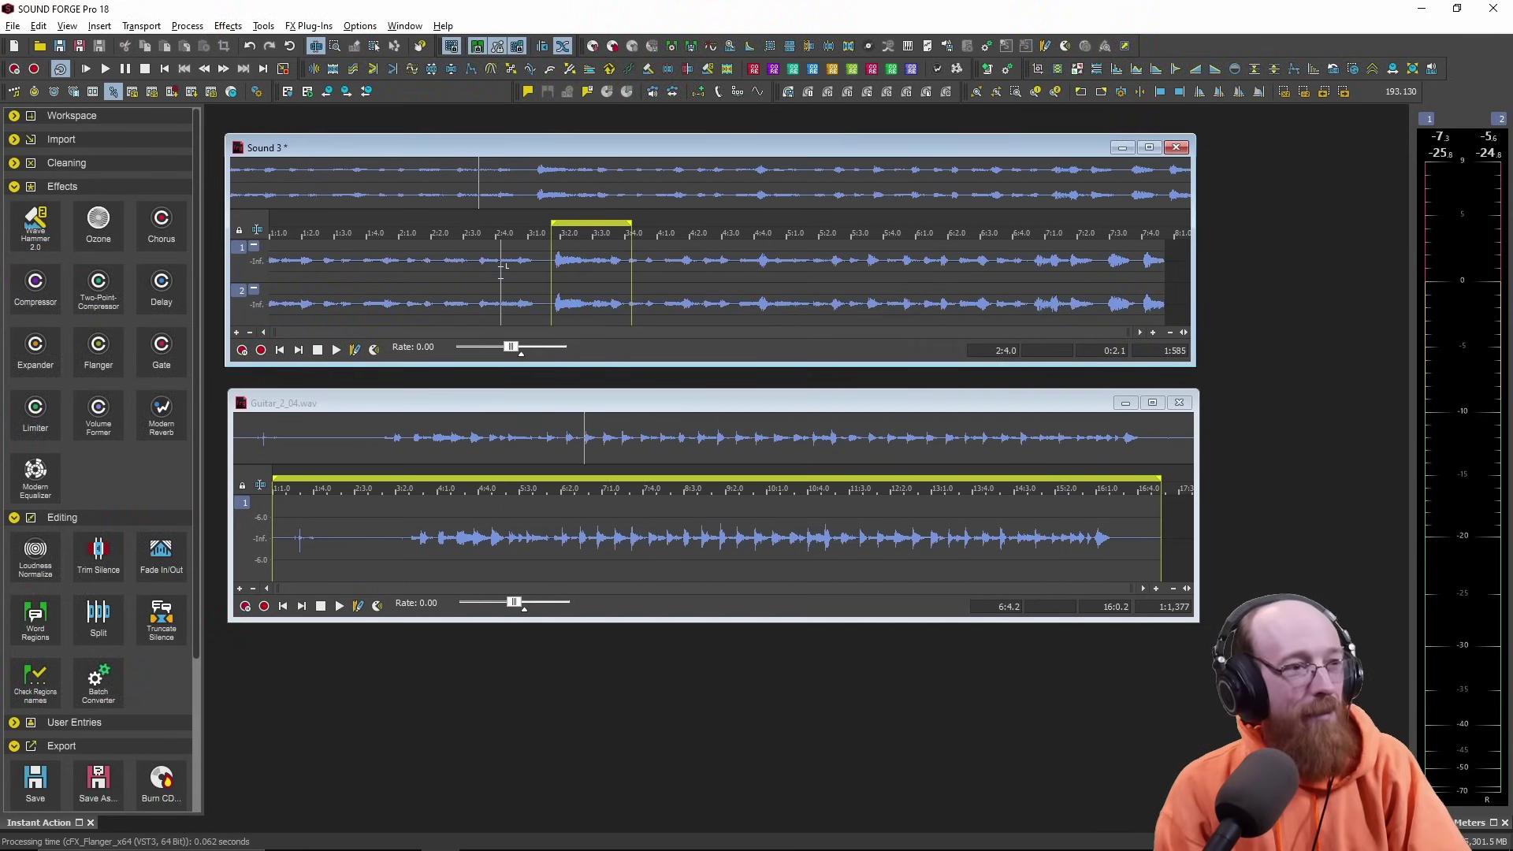
pyautogui.click(516, 288)
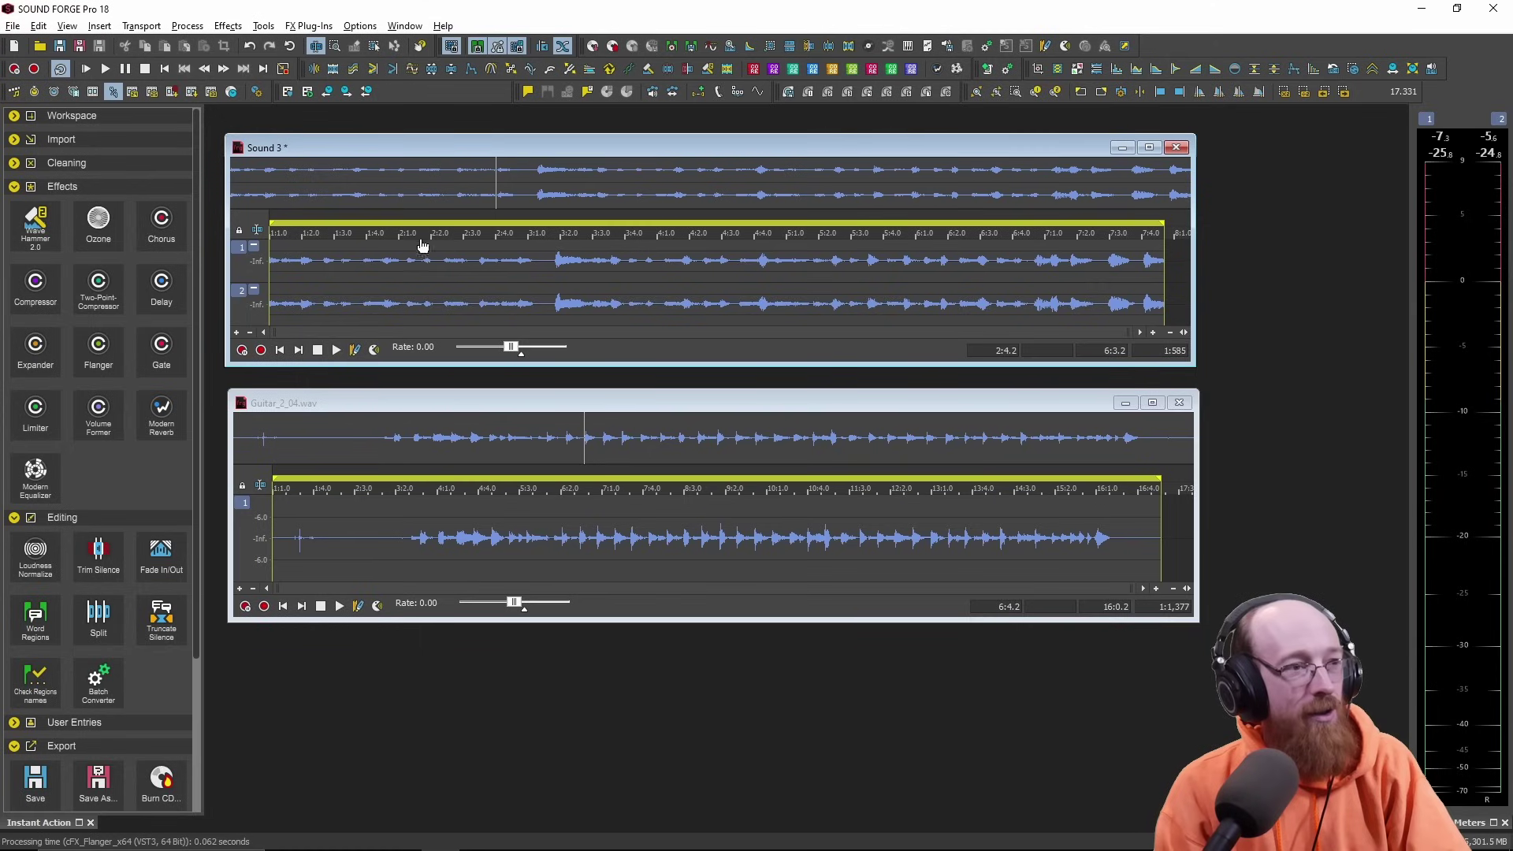
pyautogui.click(380, 264)
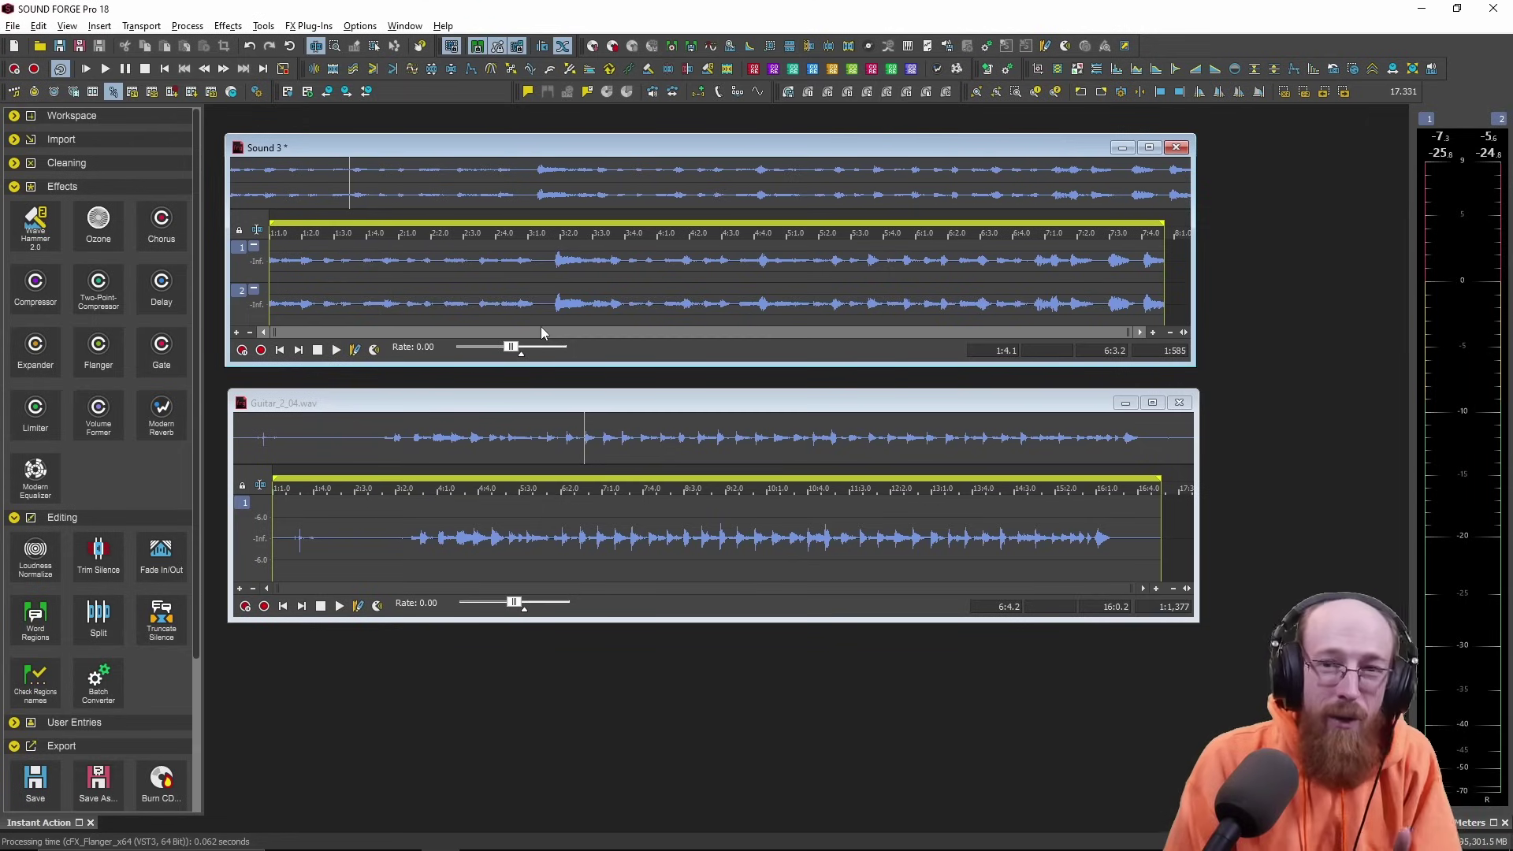
pyautogui.click(356, 264)
pyautogui.press('space')
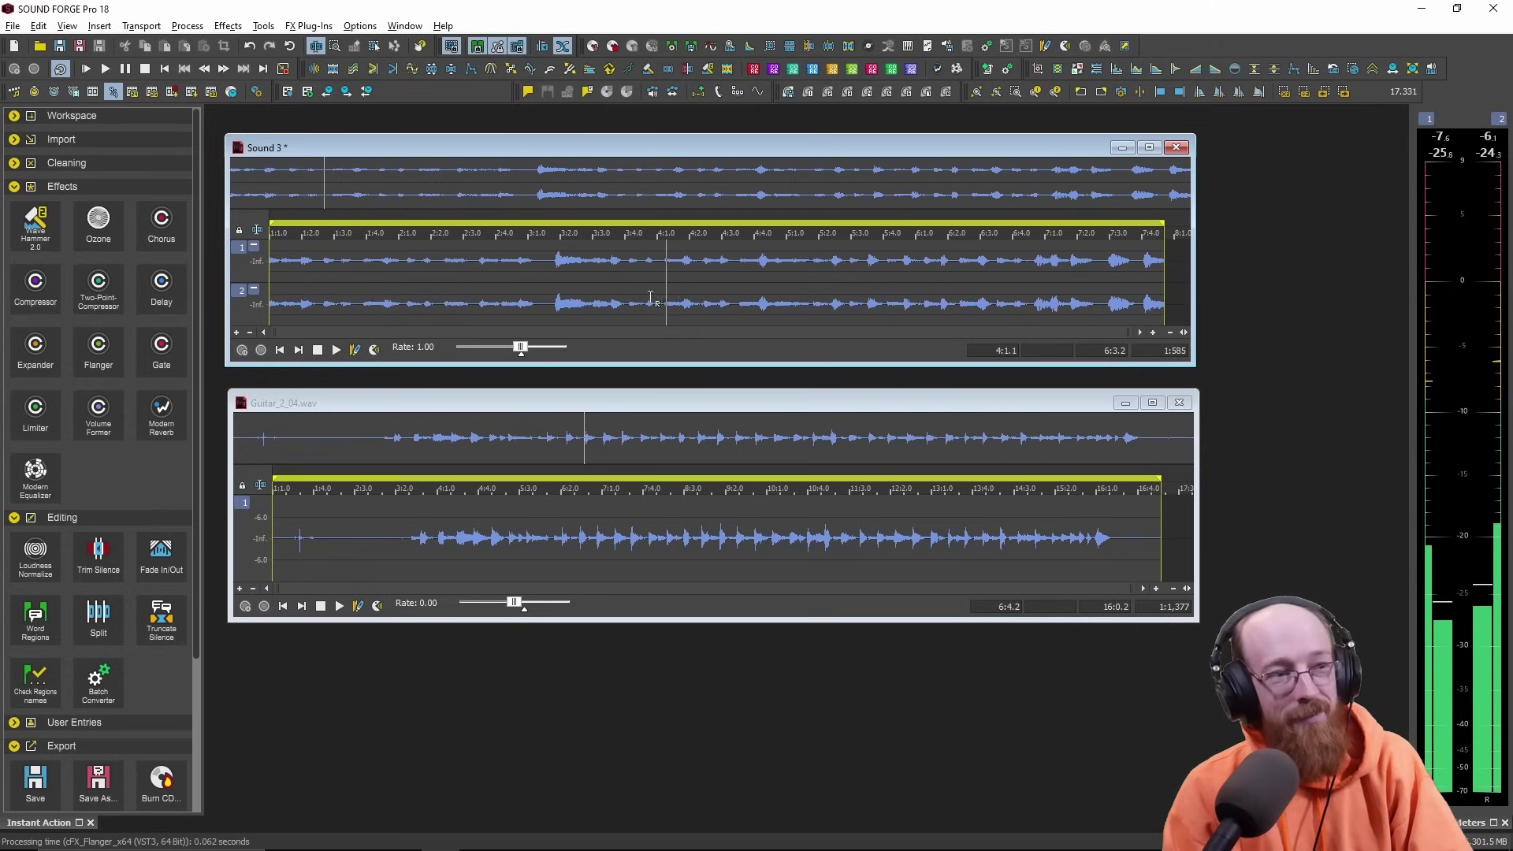
pyautogui.press('space')
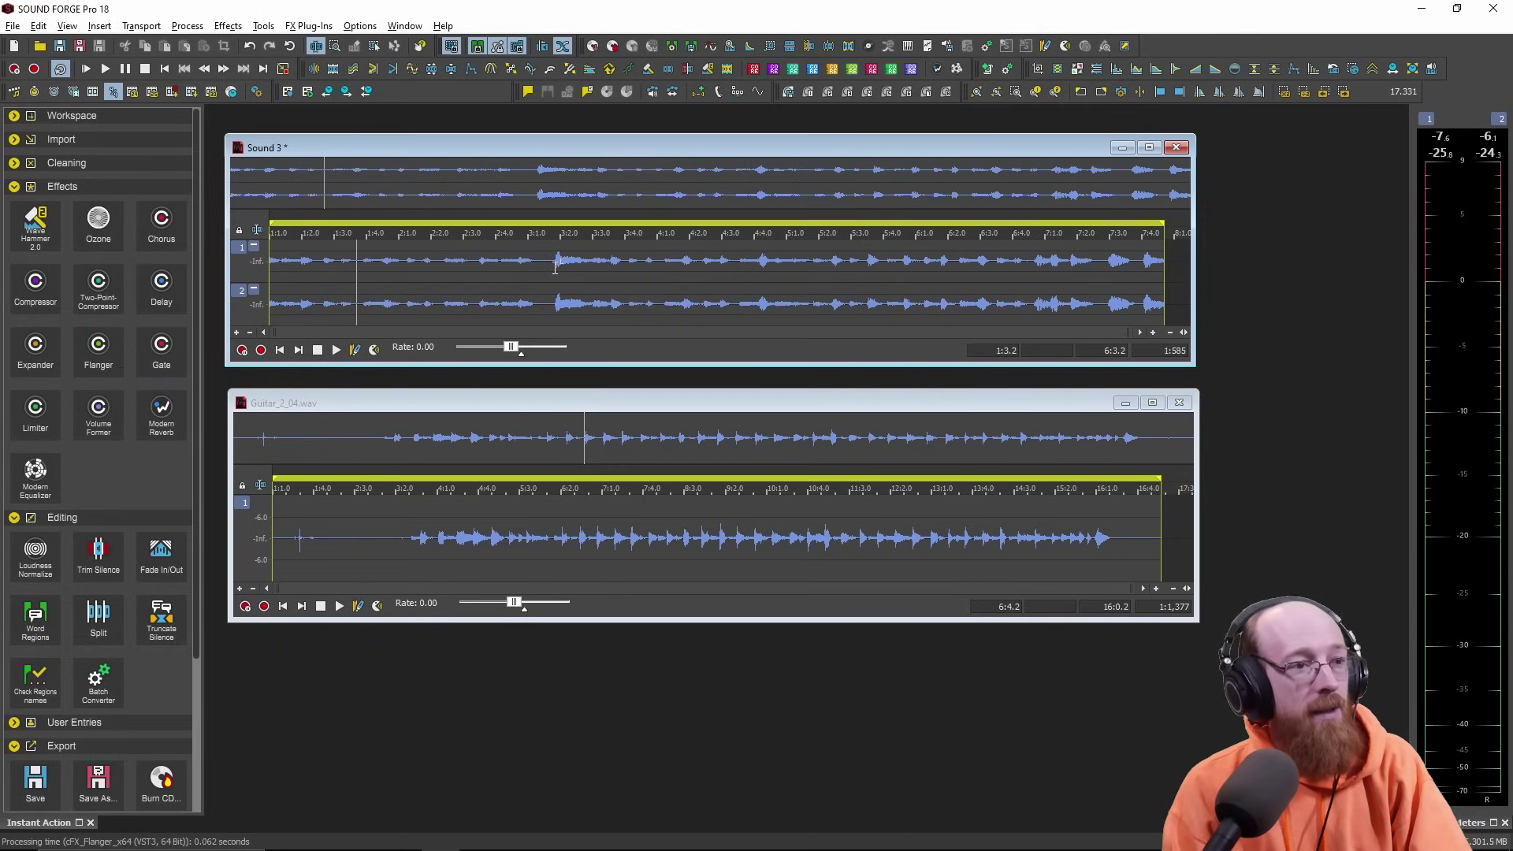
# - Select the passage from about 4:3.2 to 5:1.3 in both channels of Sound 3 and reverse it
pyautogui.moveTo(742, 268); pyautogui.dragTo(813, 301)
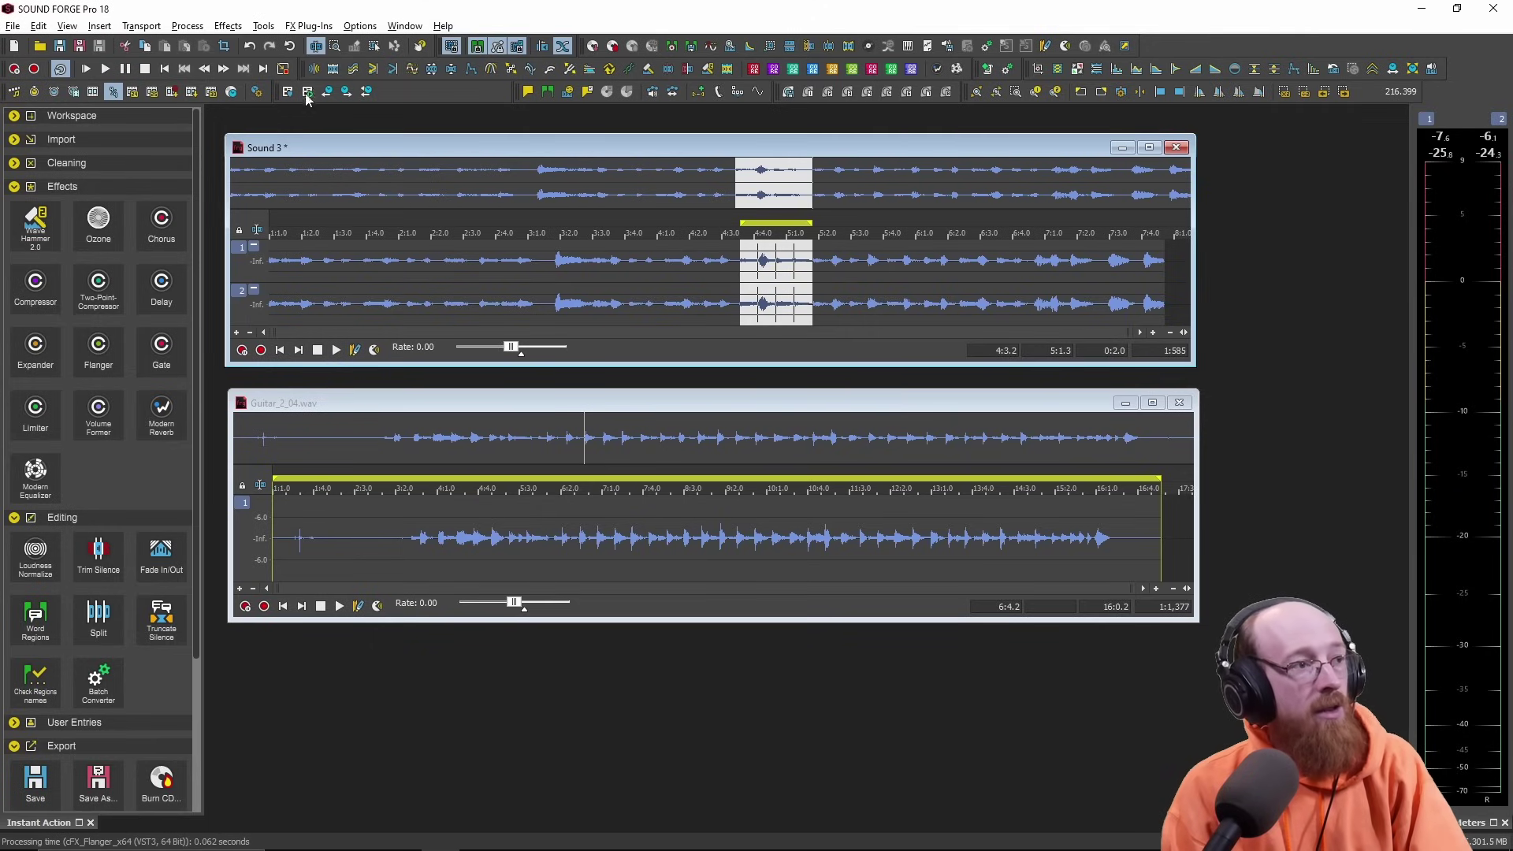
pyautogui.click(183, 28)
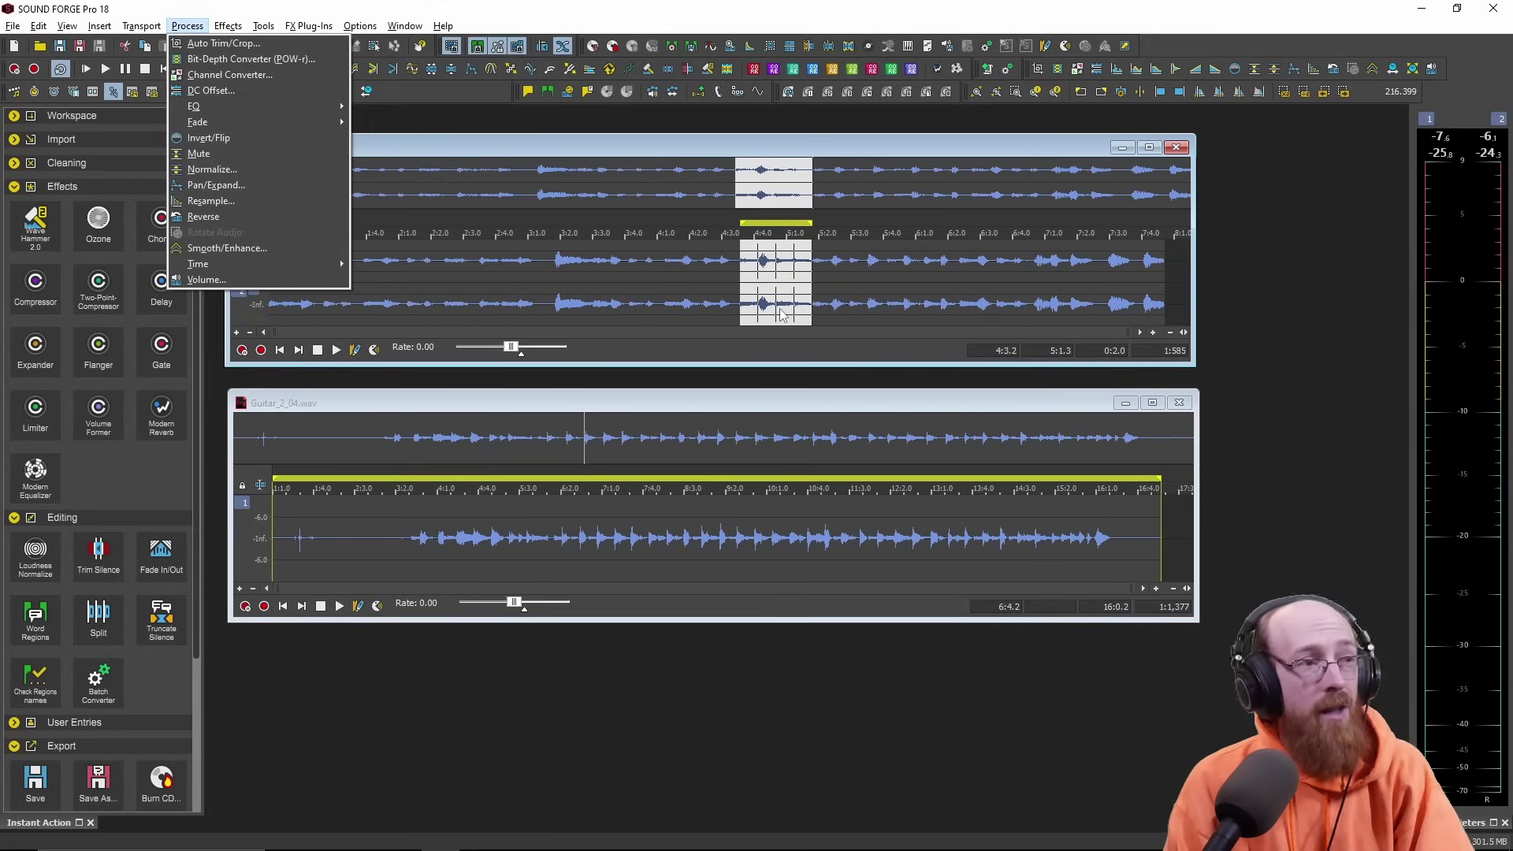
pyautogui.moveTo(293, 32)
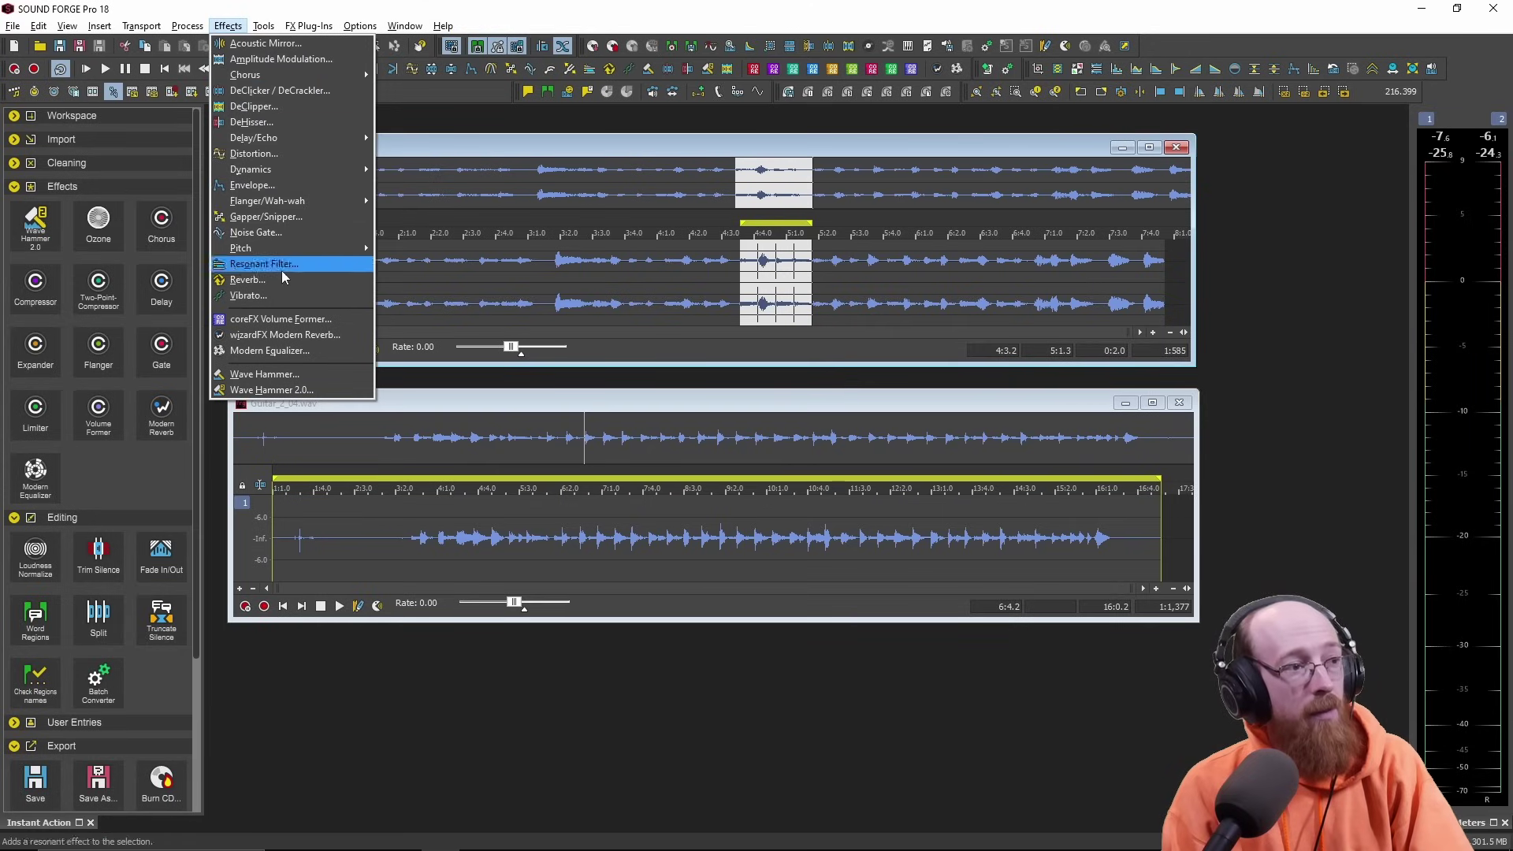
pyautogui.moveTo(320, 171)
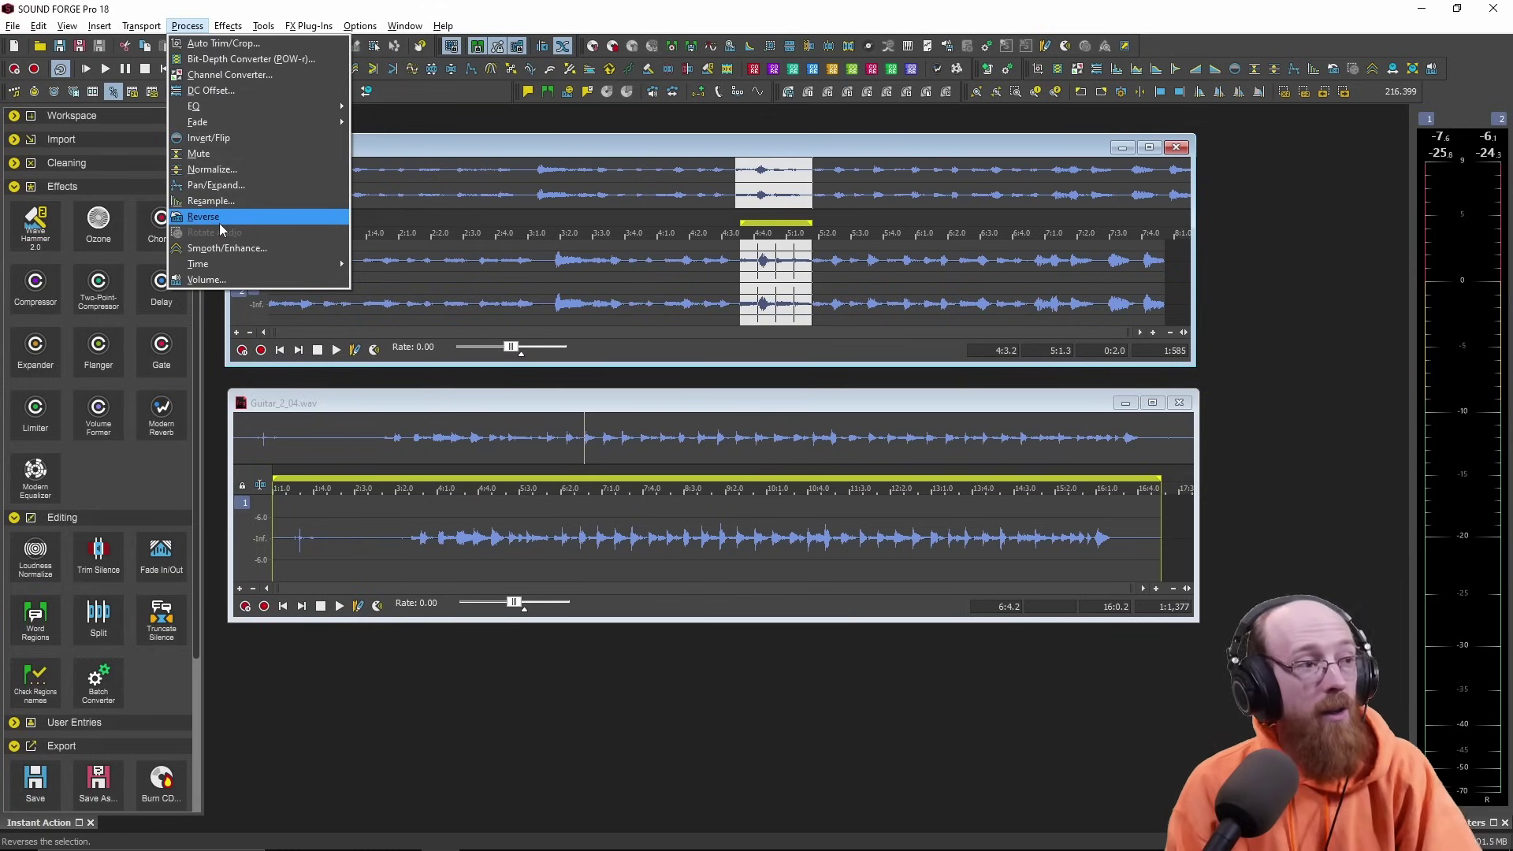
pyautogui.click(220, 221)
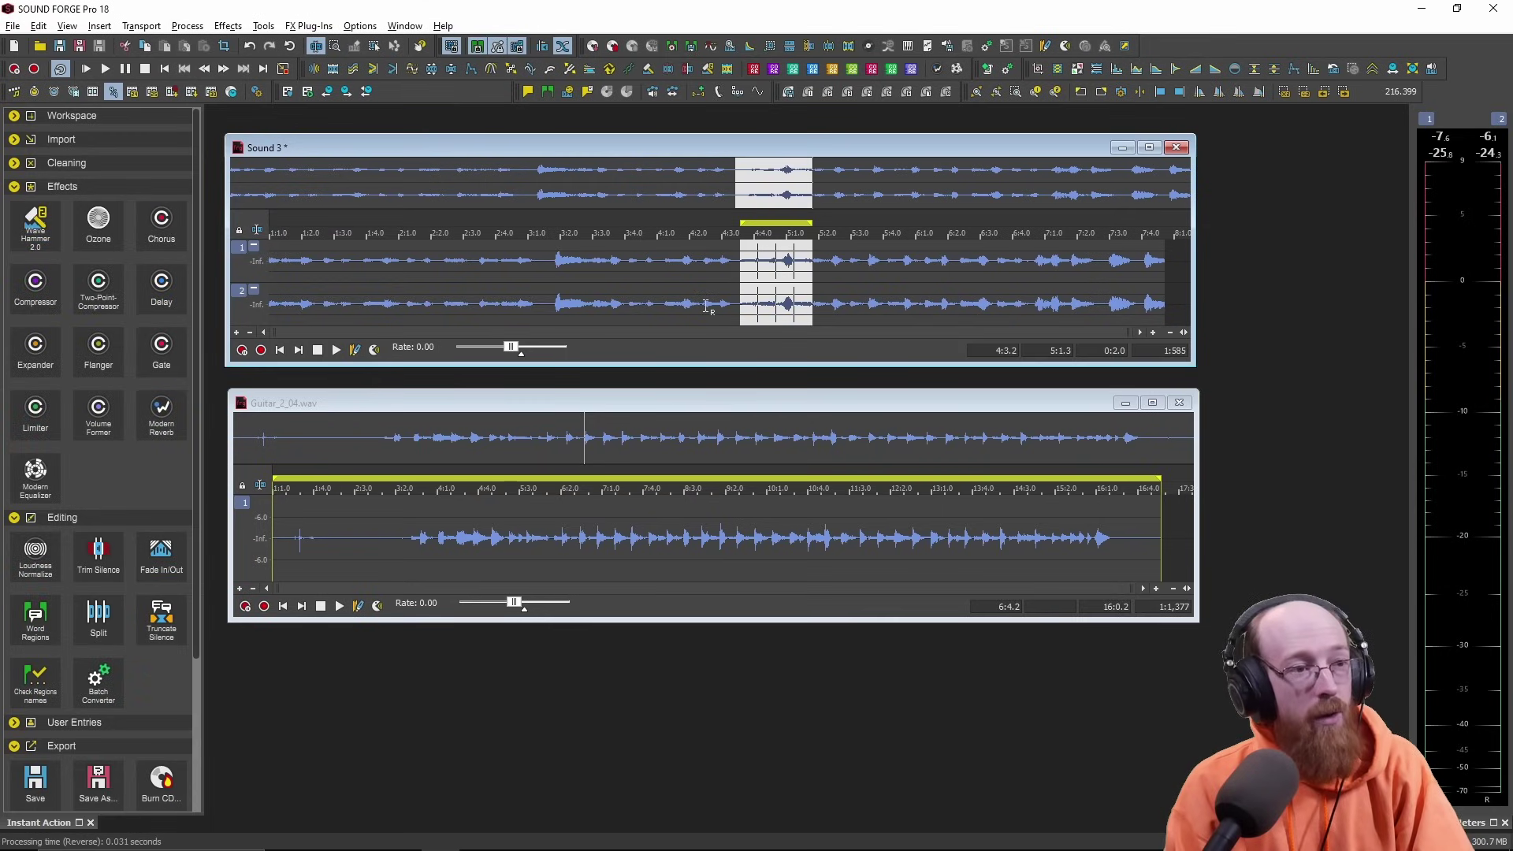
# - Play through the reversed passage of Sound 3, first from 3:1.3 and again from 3:4.3 with the passage selection cleared
pyautogui.click(556, 264)
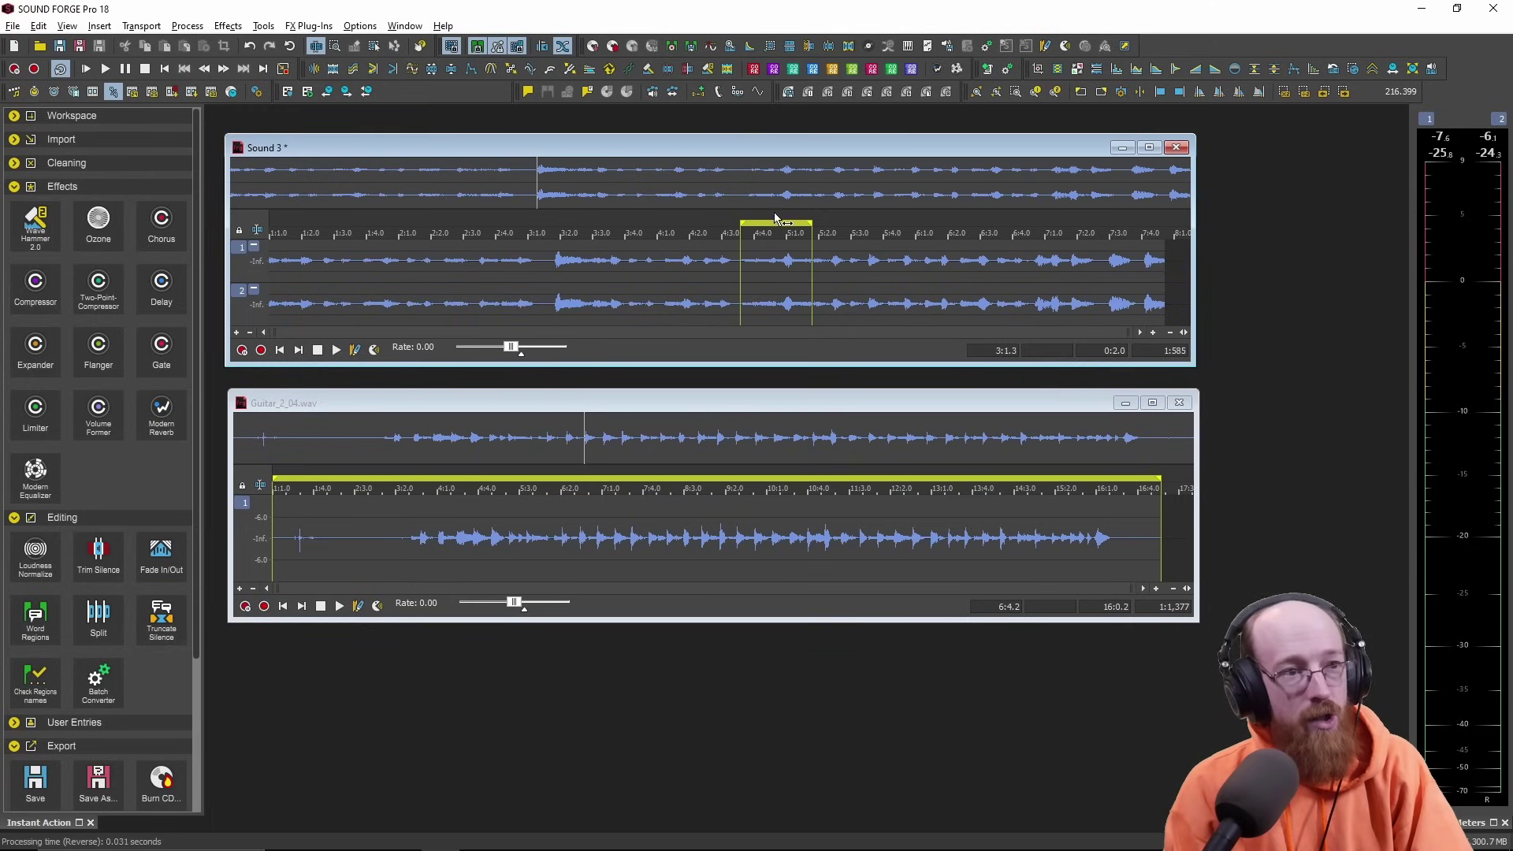
pyautogui.press('space')
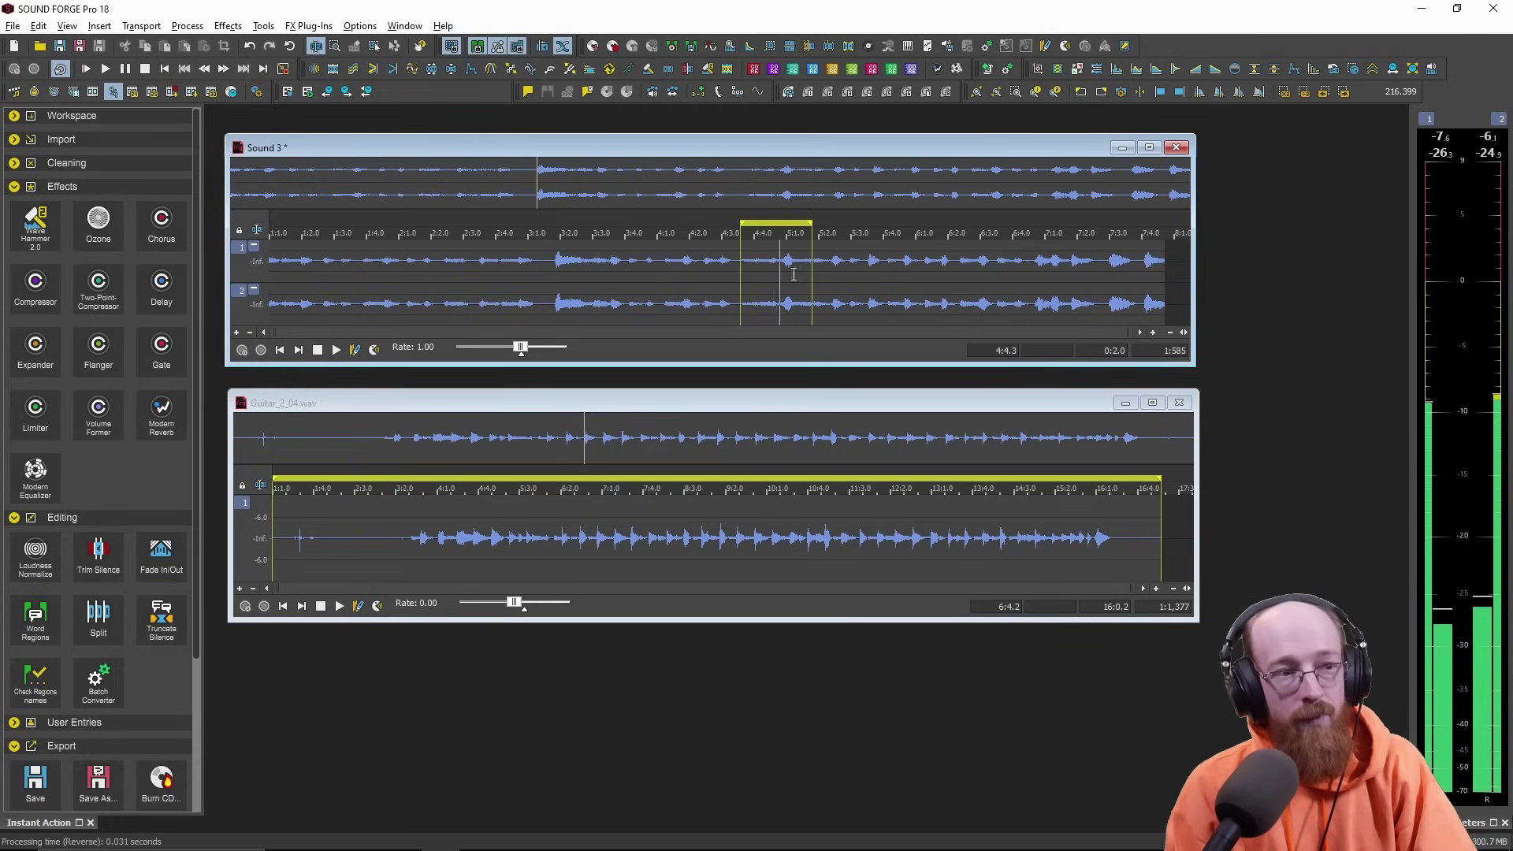
pyautogui.press('space')
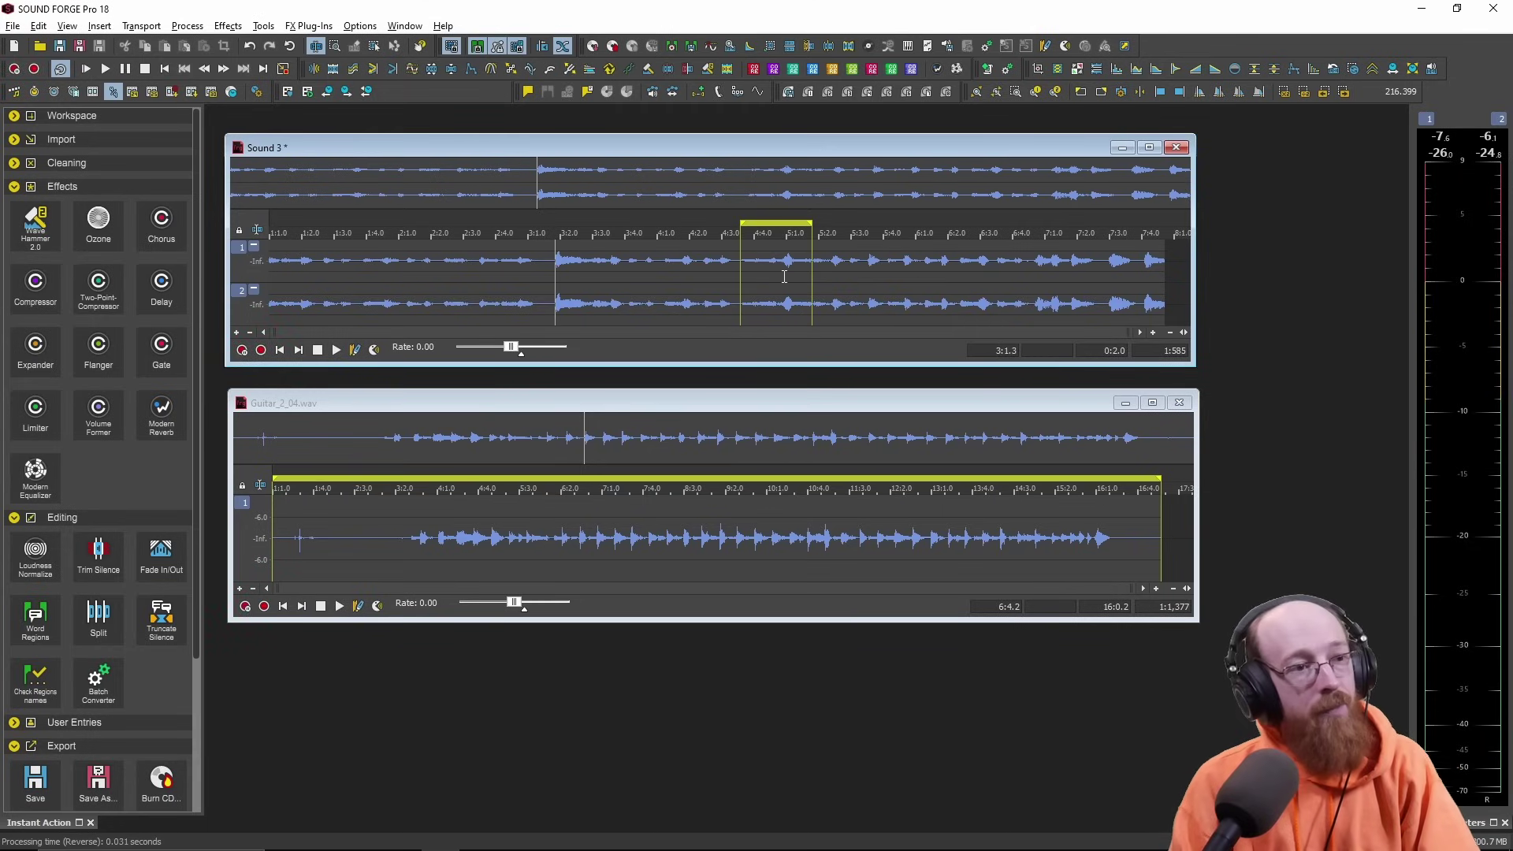
pyautogui.hotkey('ctrl', 'a')
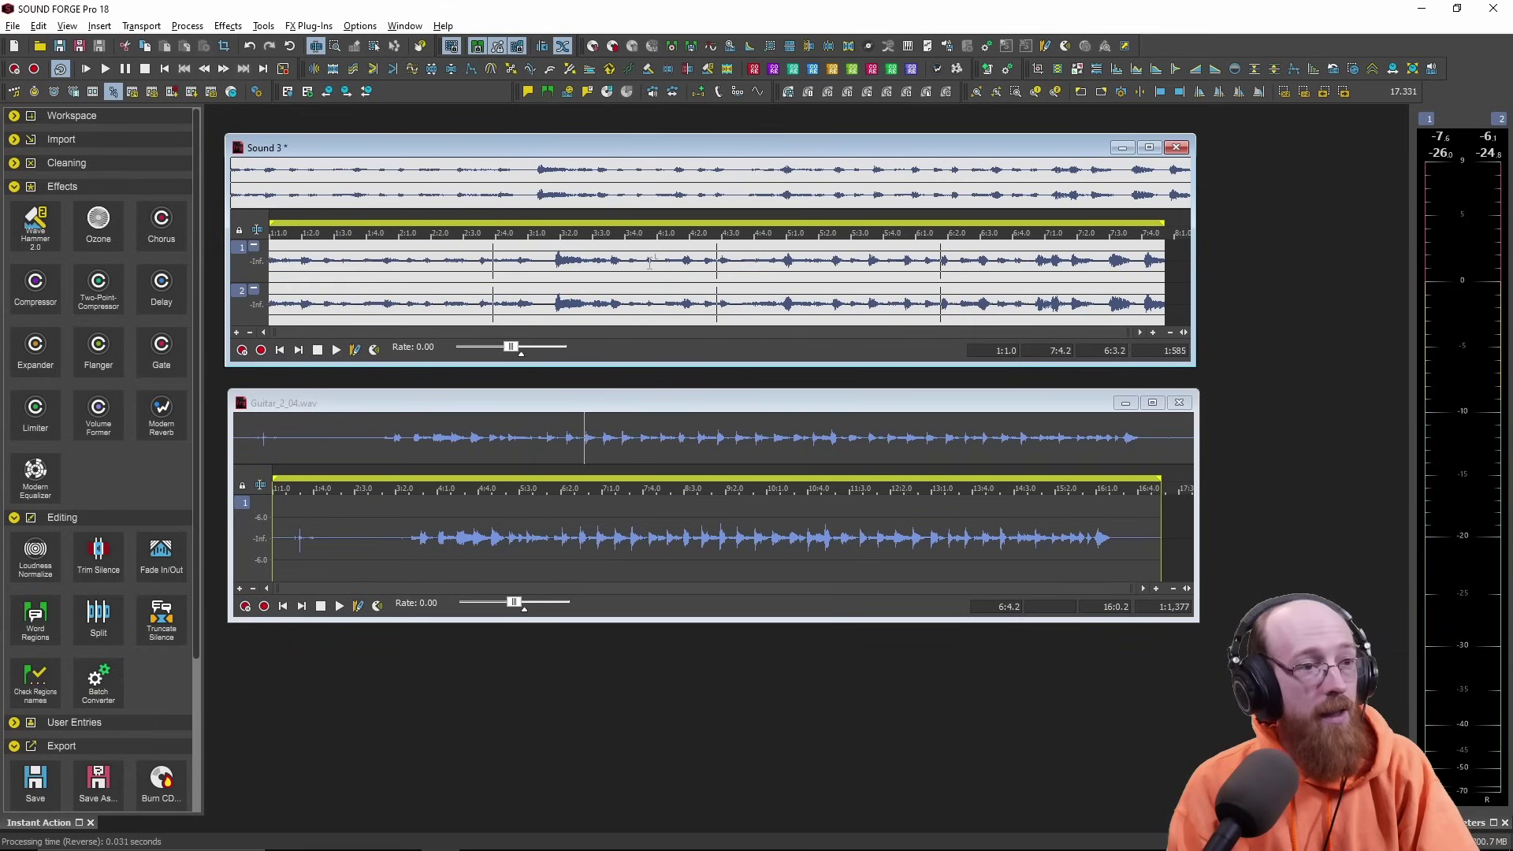
pyautogui.click(651, 263)
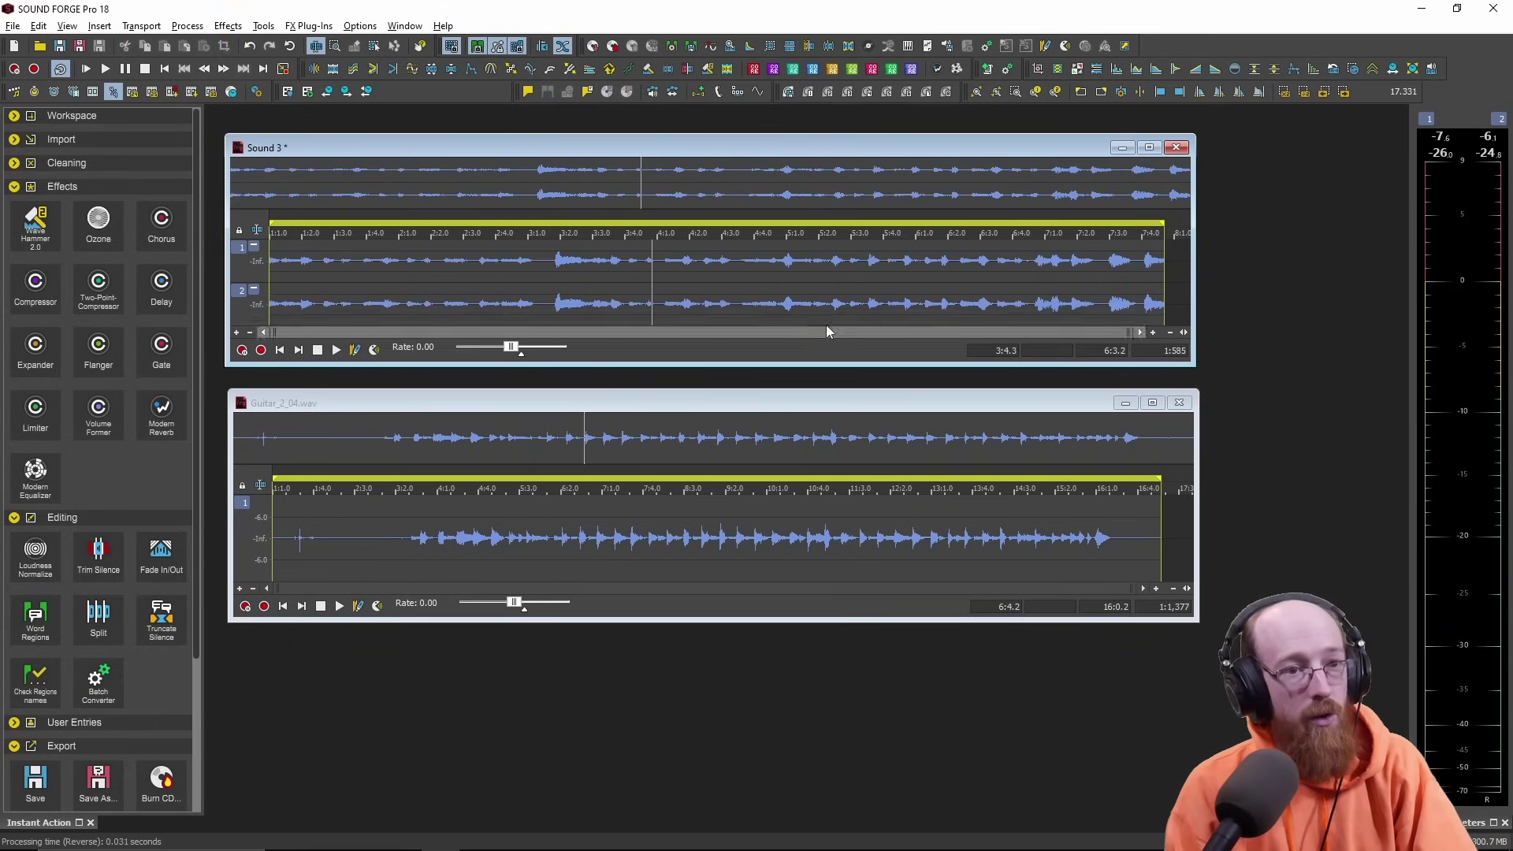
pyautogui.press('space')
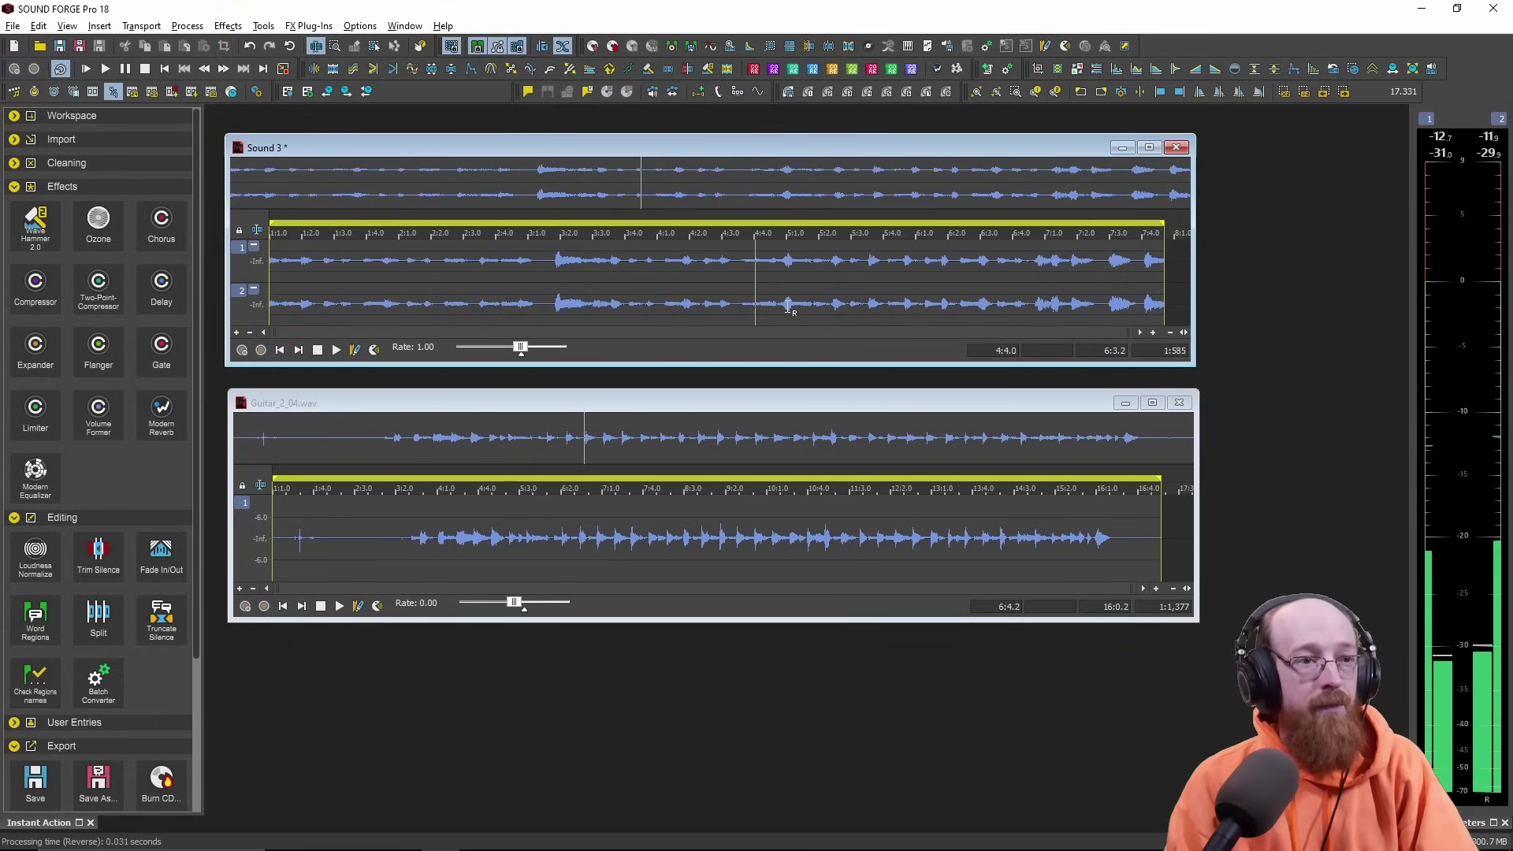
pyautogui.moveTo(695, 284); pyautogui.dragTo(544, 283)
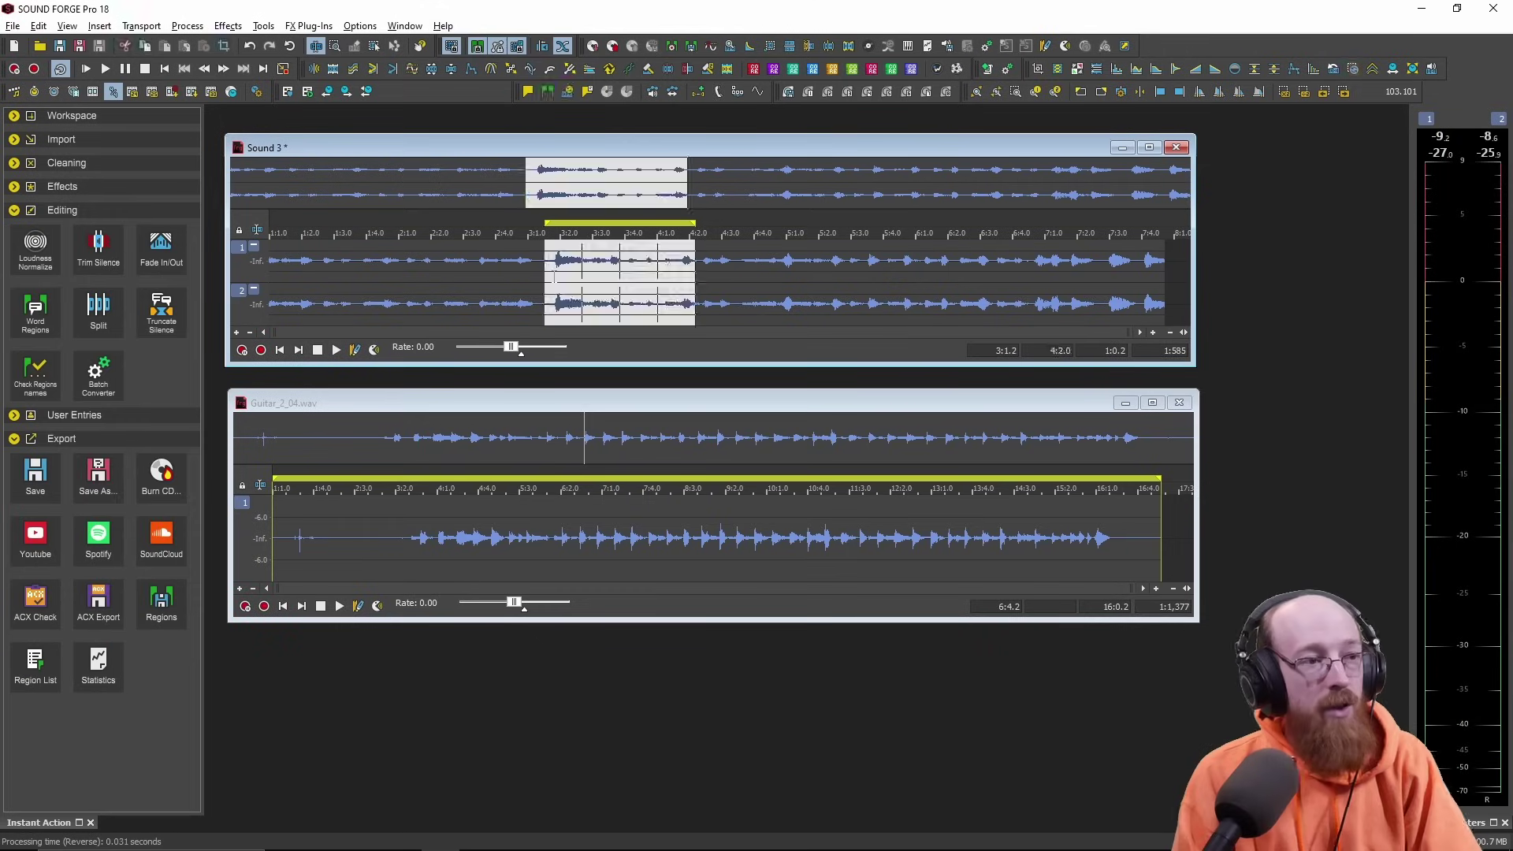
pyautogui.doubleClick(490, 285)
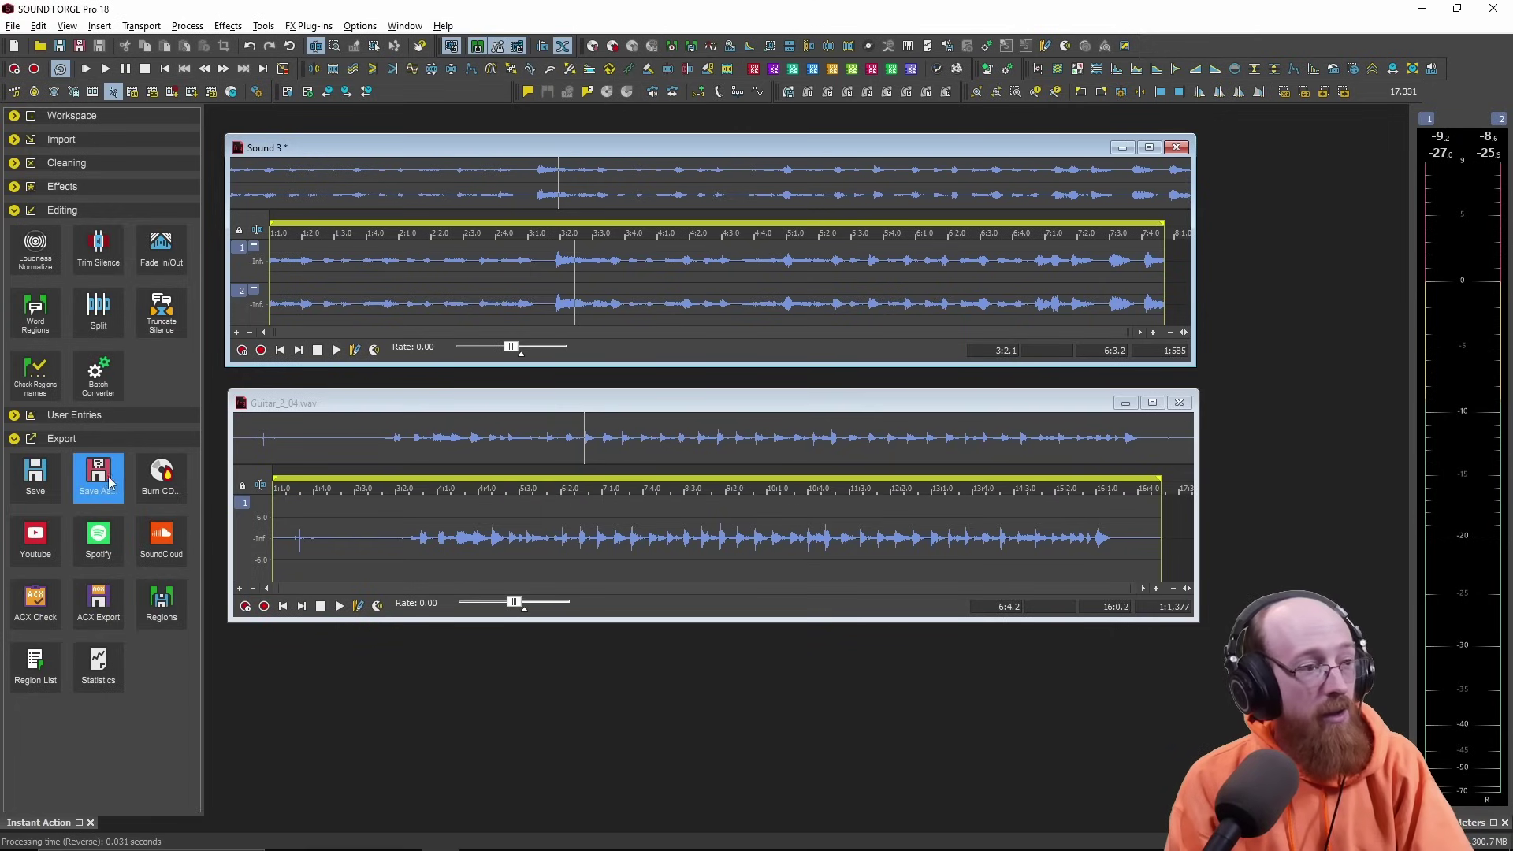
# - Open Save As for Sound 3, review the available file types, and close the dialog without saving
pyautogui.click(12, 26)
pyautogui.click(62, 130)
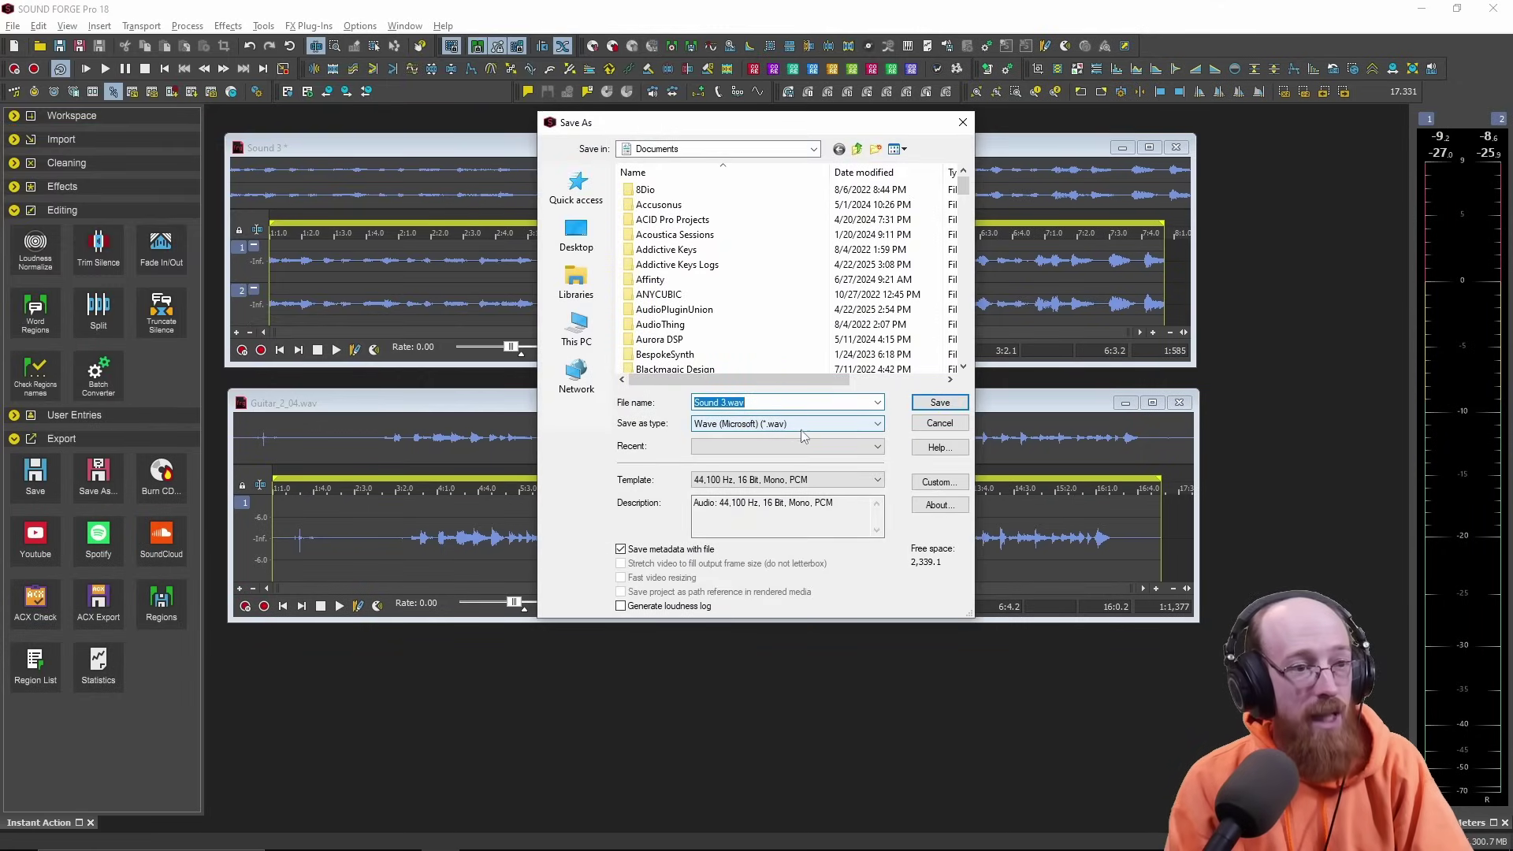
pyautogui.click(803, 430)
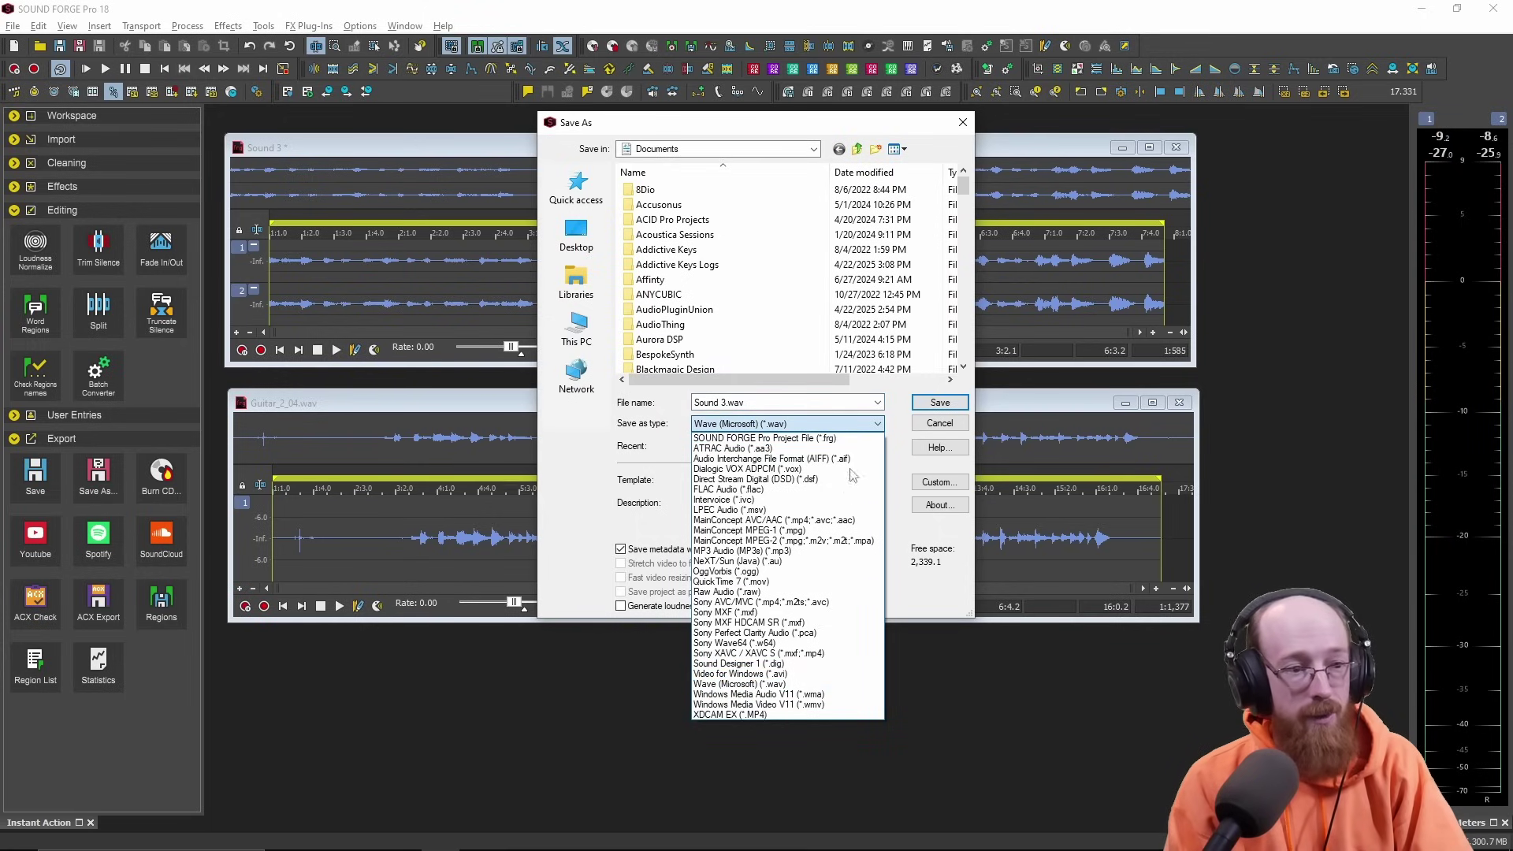
pyautogui.click(583, 431)
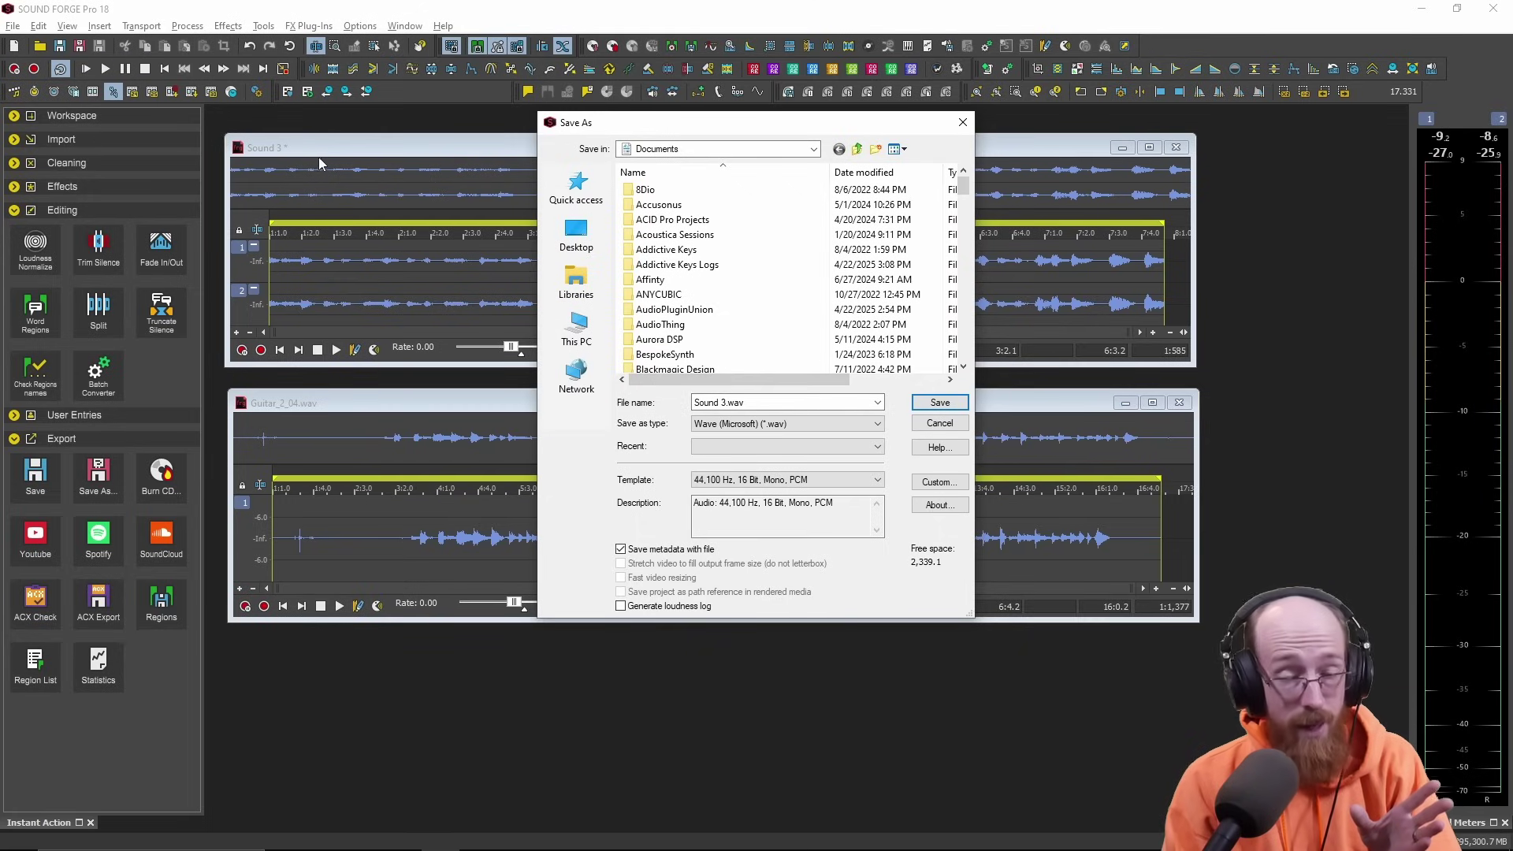
pyautogui.click(961, 122)
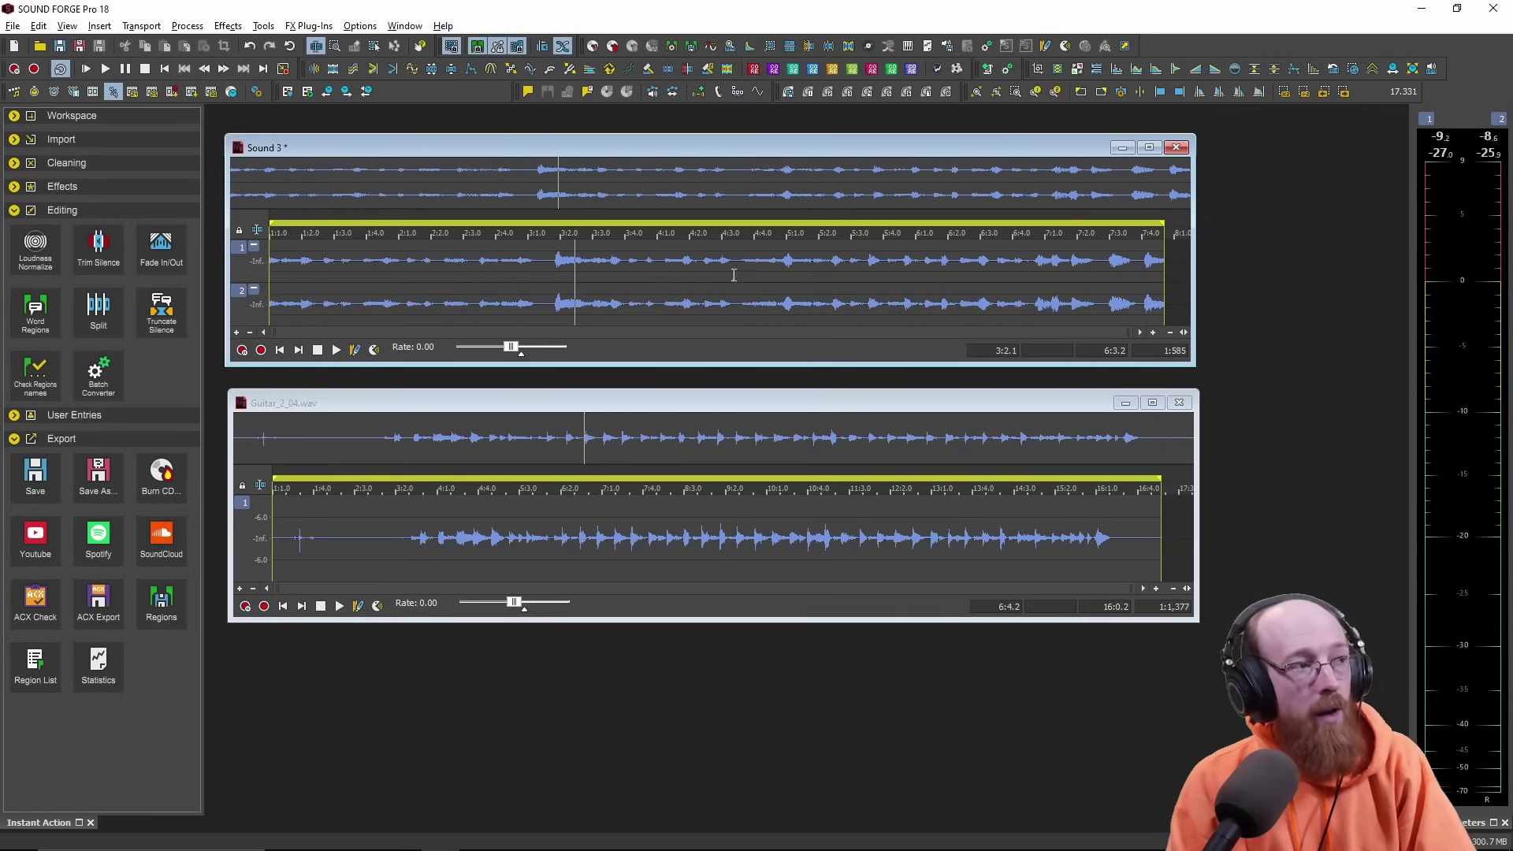
# - Open the Export dialog, examine its presets, file location, naming, normalization, conversion and format options, and close it without exporting
pyautogui.click(13, 25)
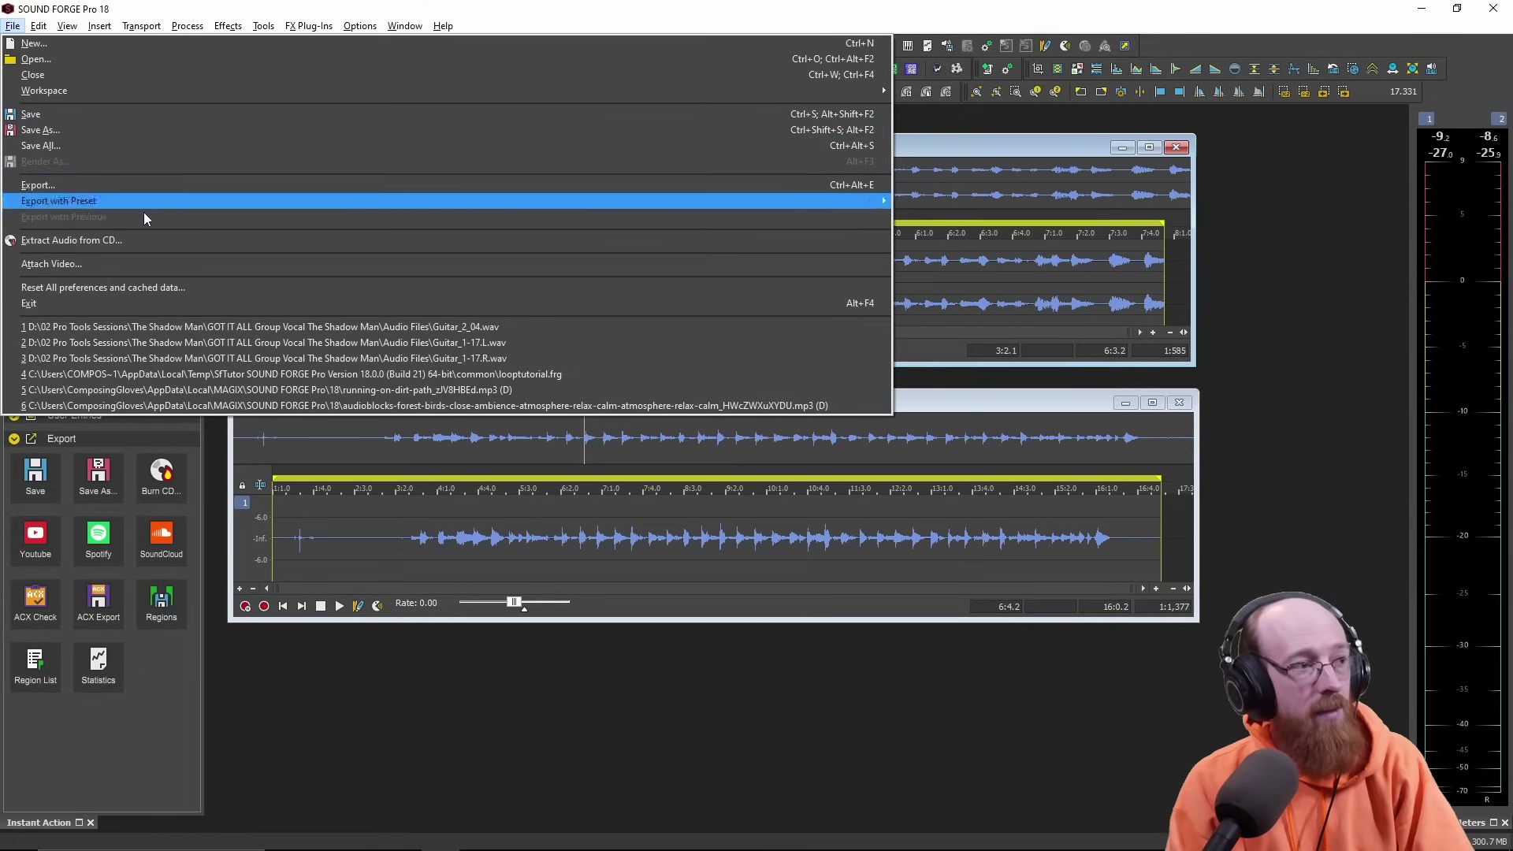
pyautogui.click(59, 186)
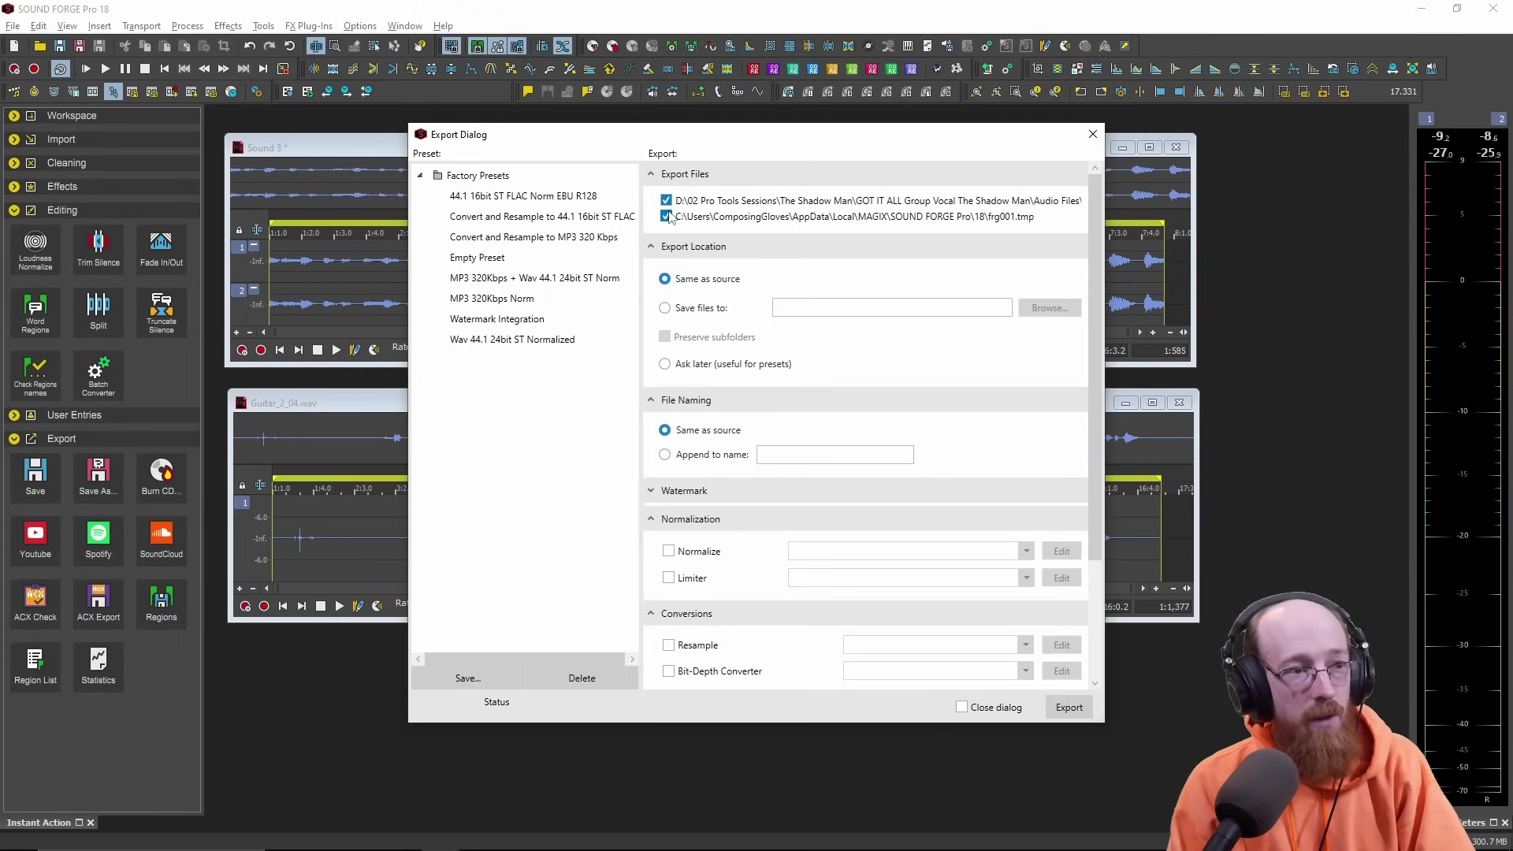
pyautogui.scroll(-1, 1089, 276)
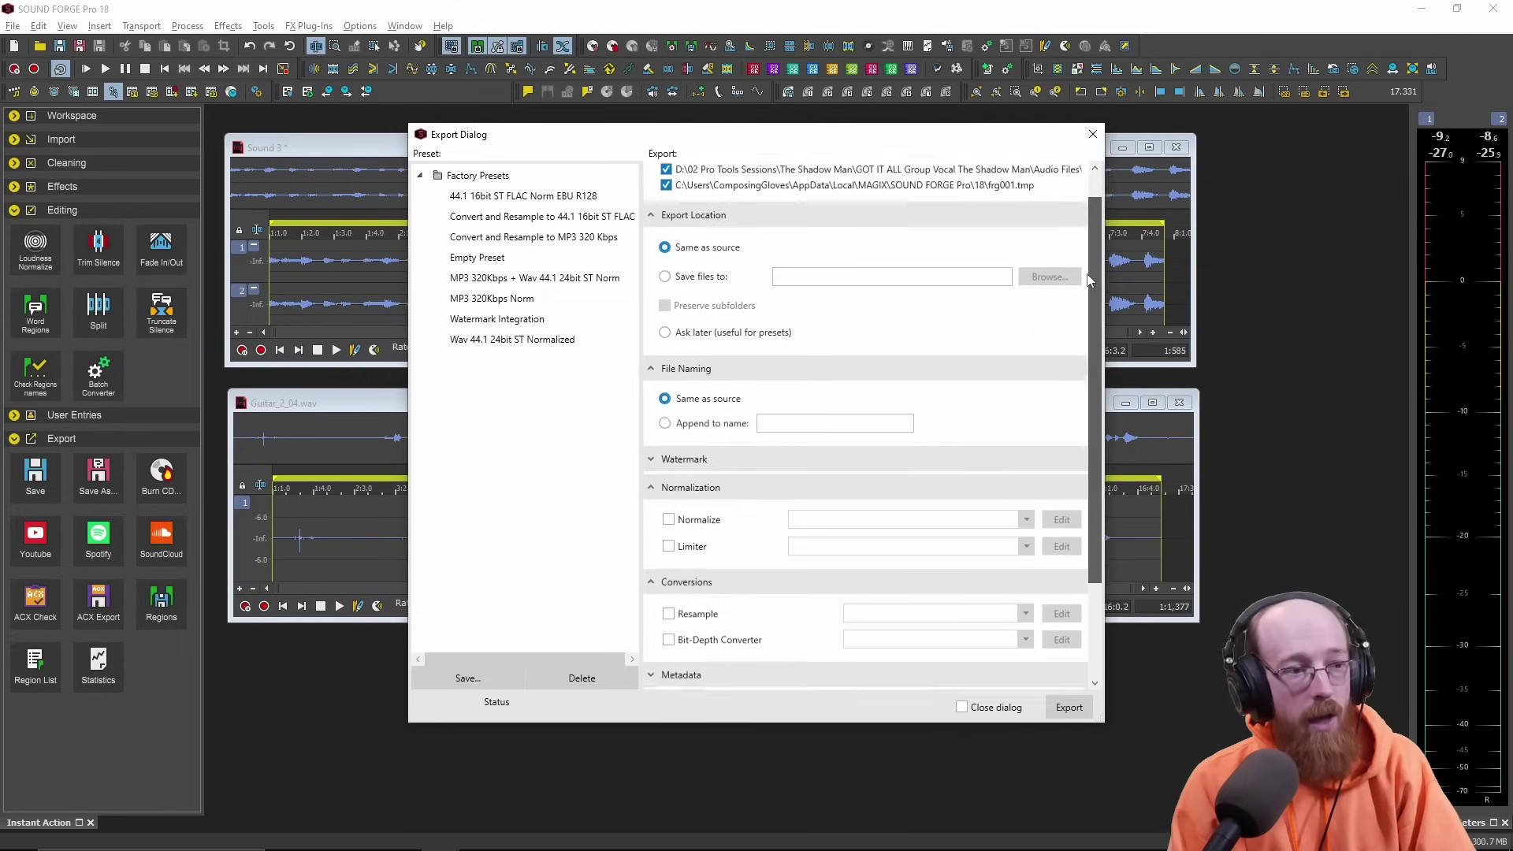
pyautogui.moveTo(1089, 280); pyautogui.dragTo(1096, 375)
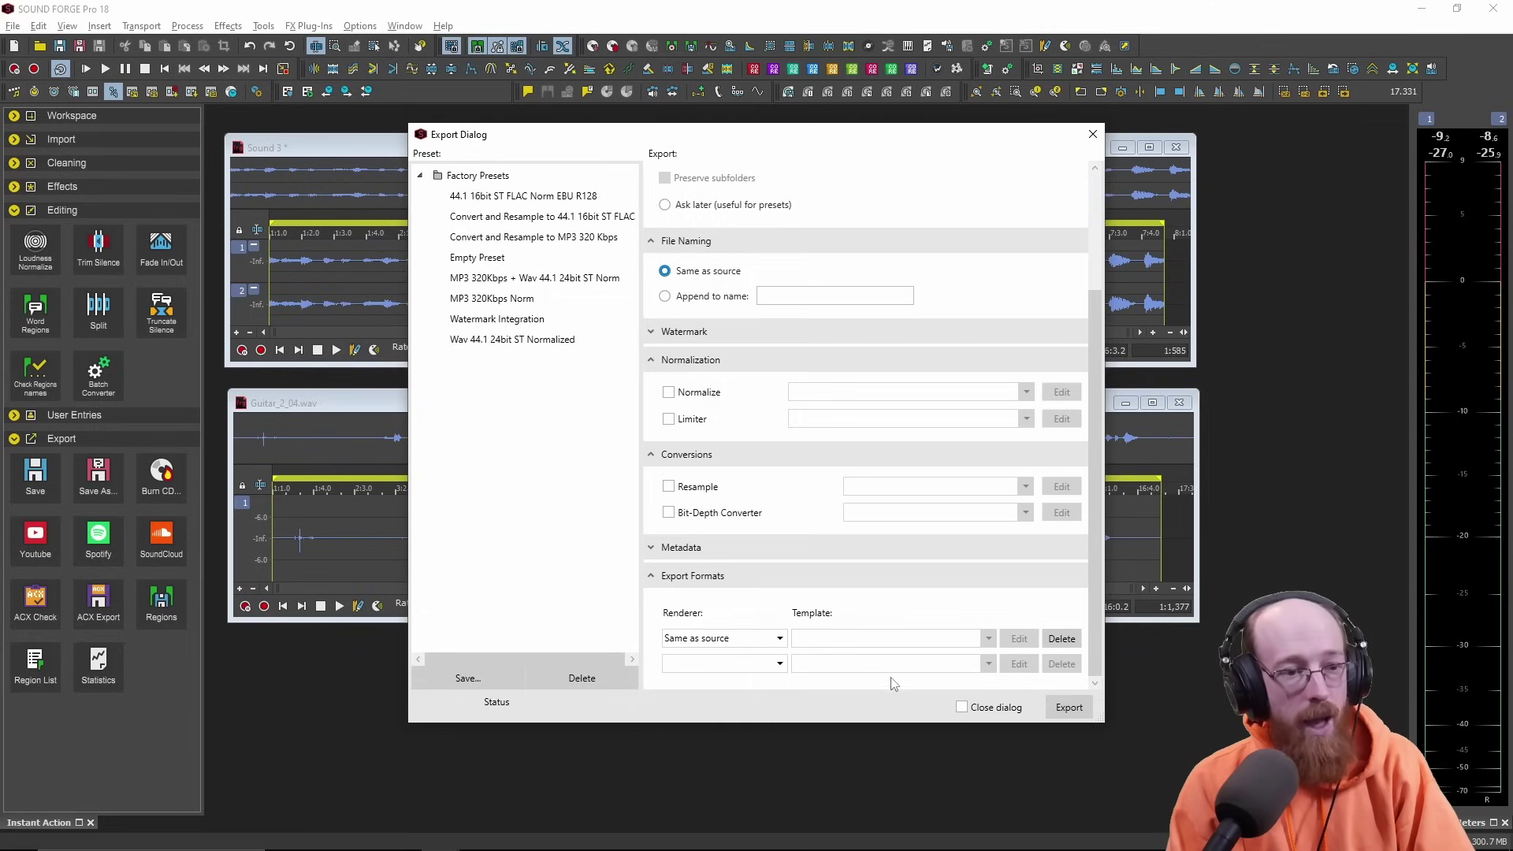
pyautogui.scroll(3, 1095, 619)
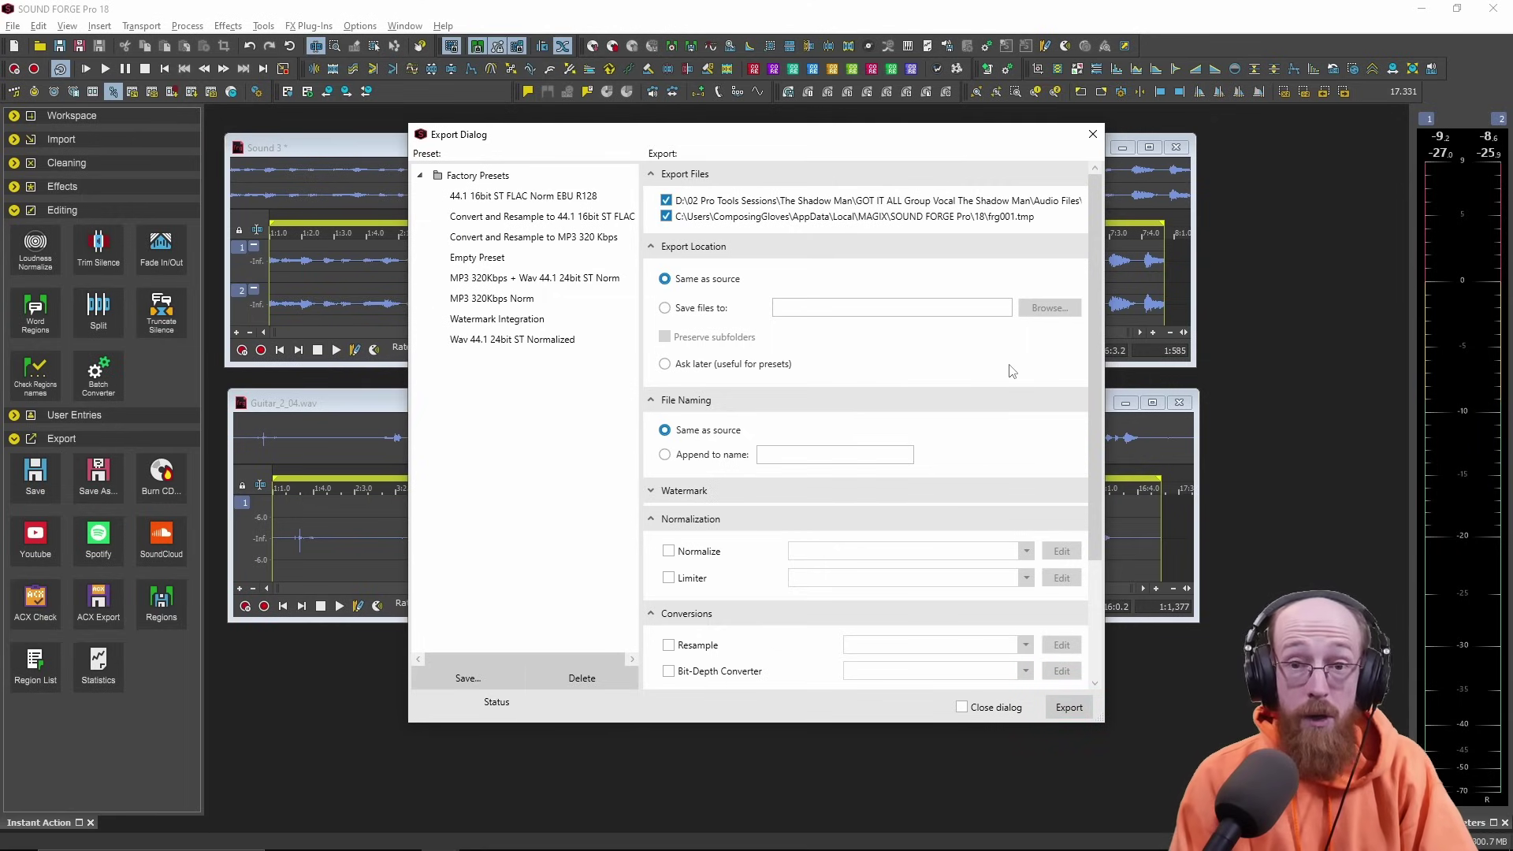
pyautogui.press('Escape')
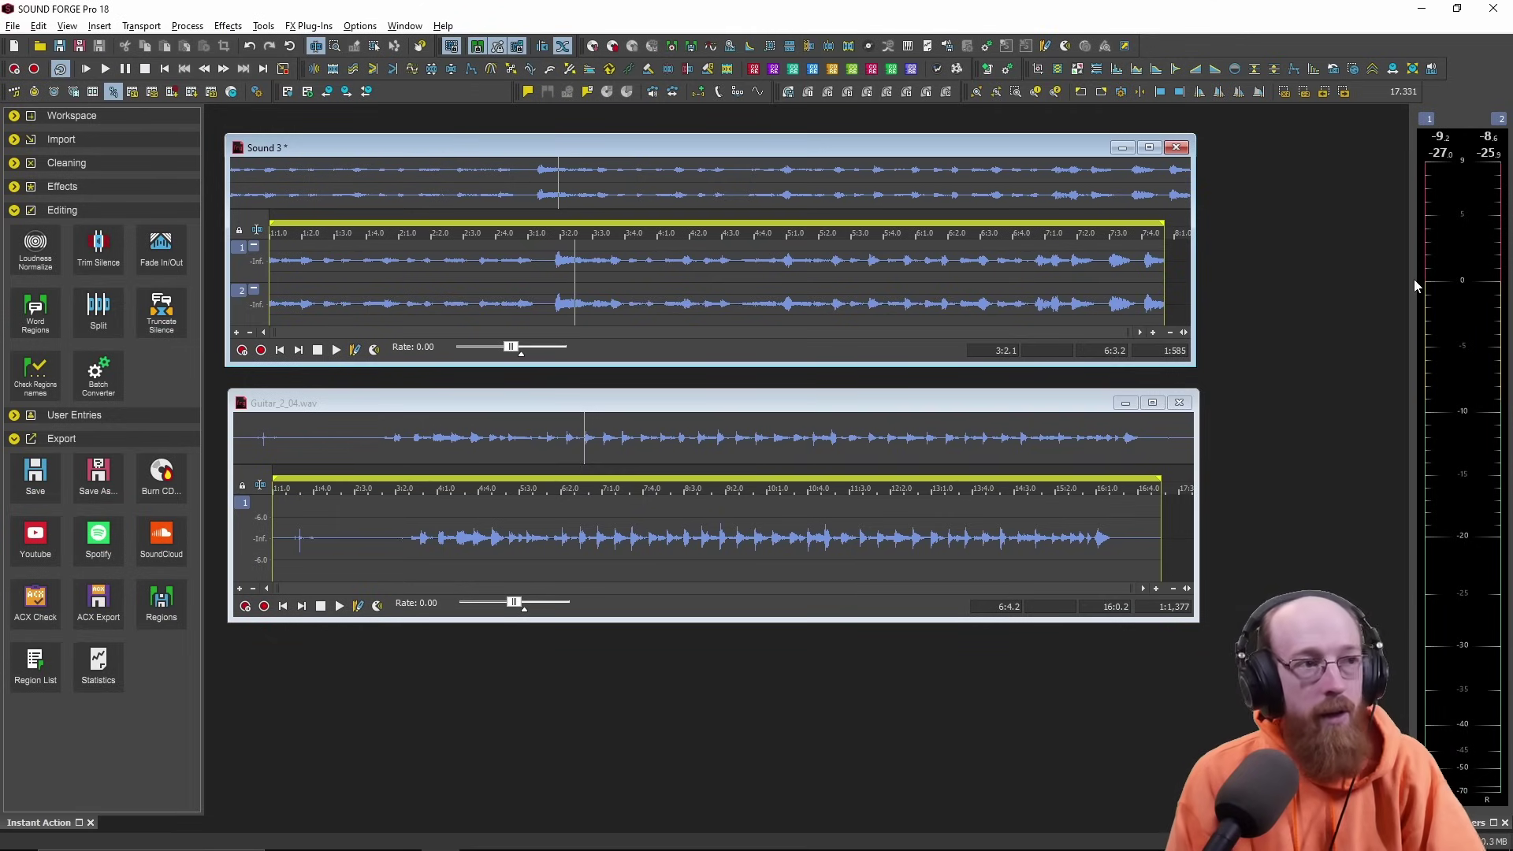
# - Open the help contents, look at the topic list and the help search page, and close the help
pyautogui.click(438, 29)
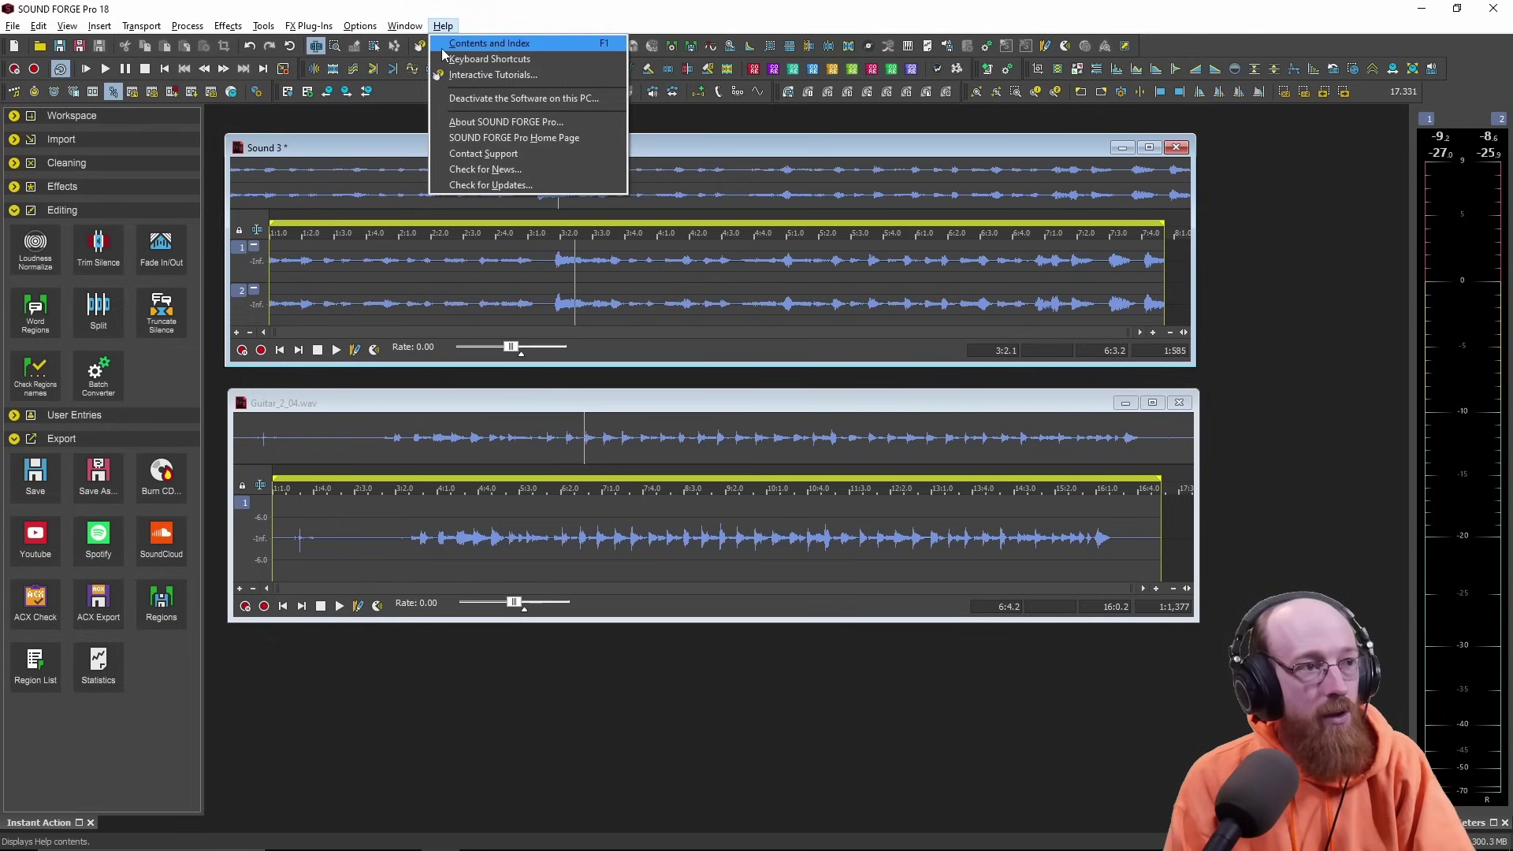
pyautogui.click(549, 47)
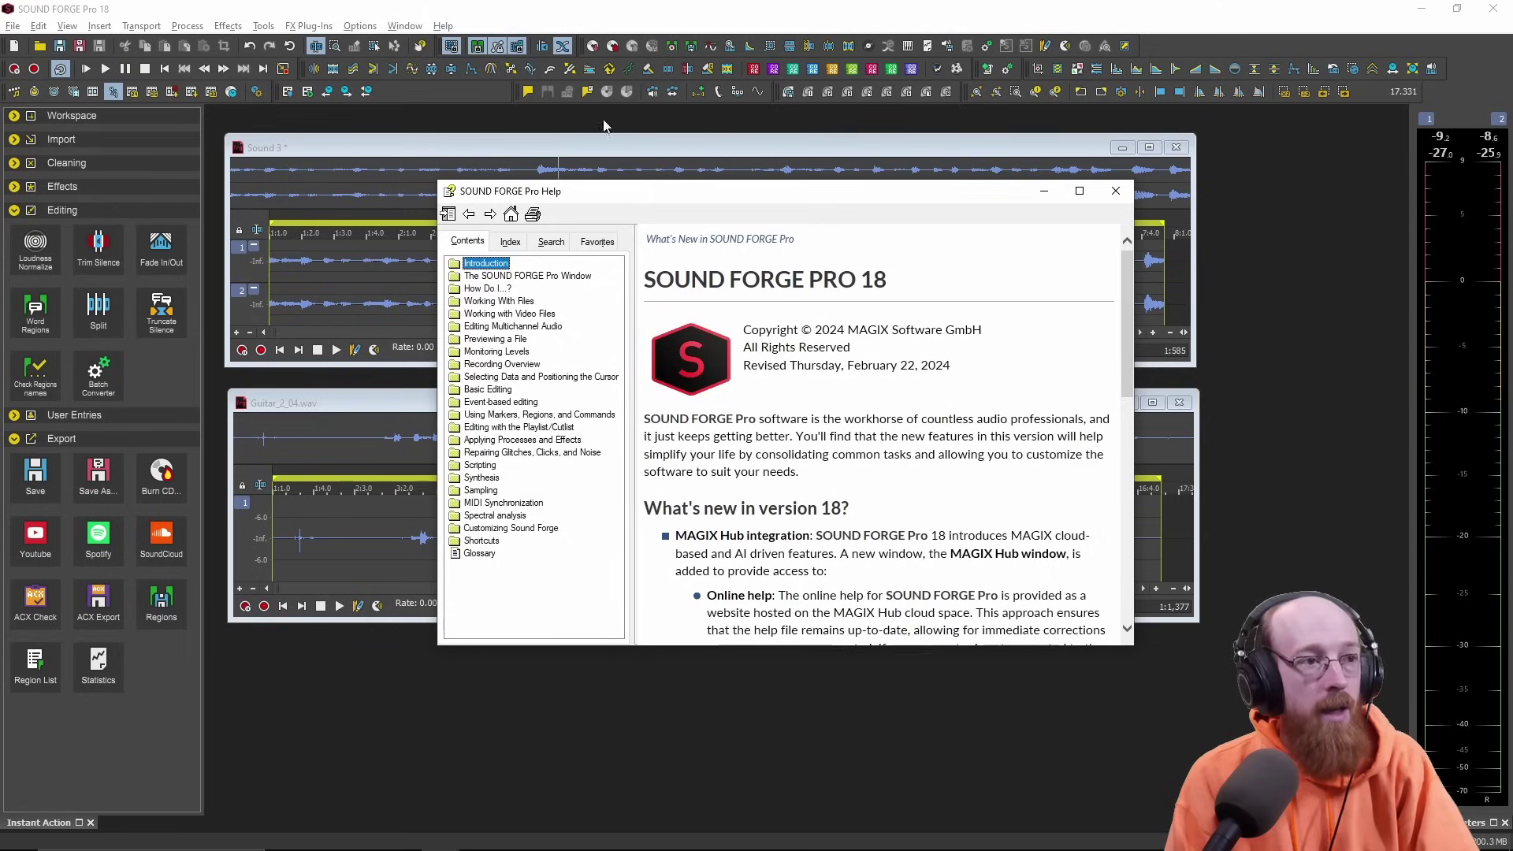
pyautogui.click(552, 241)
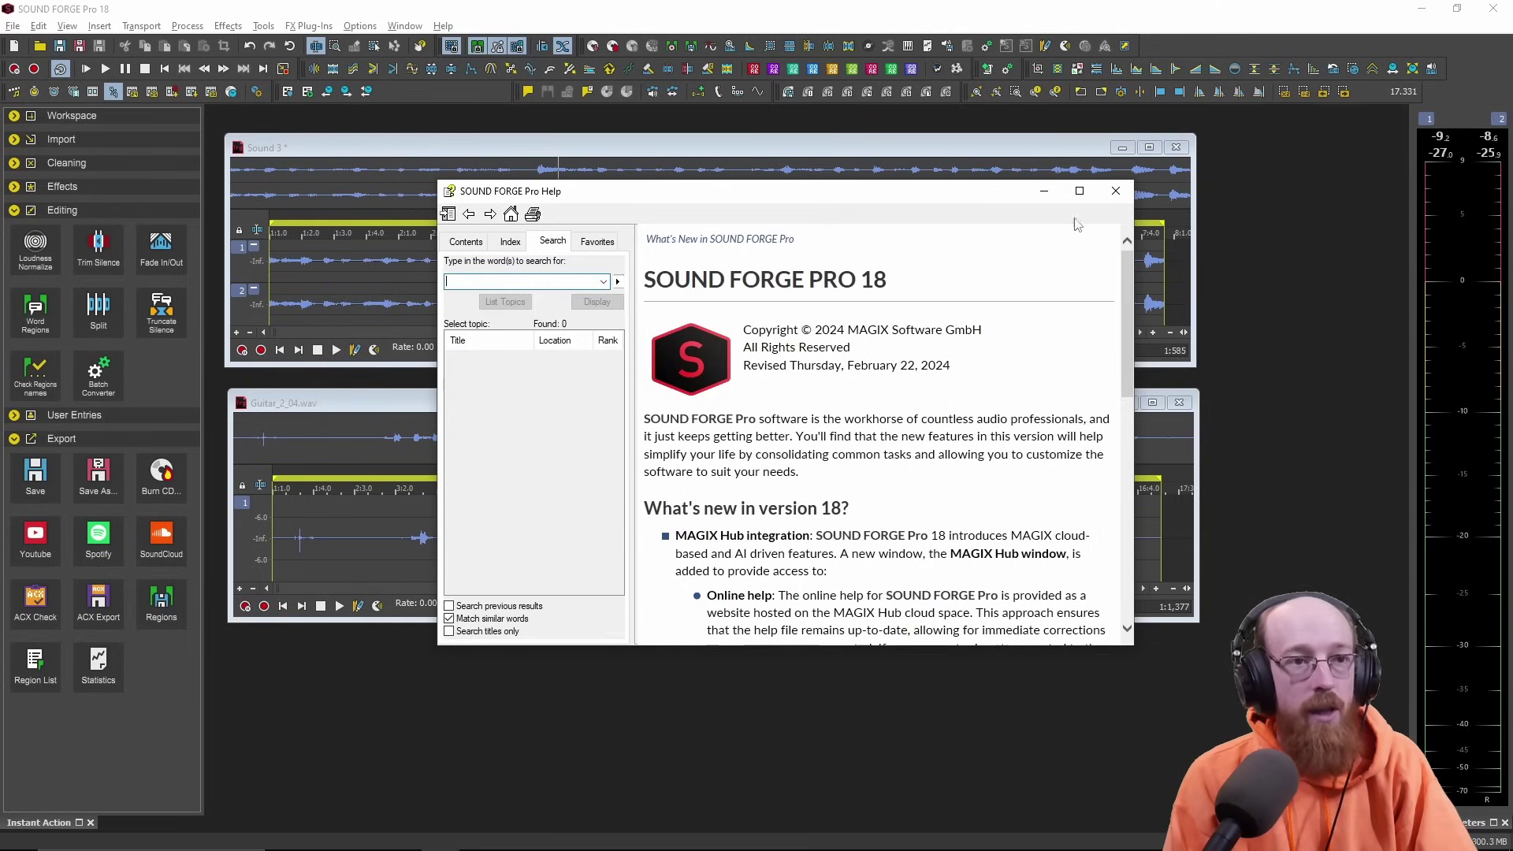
pyautogui.click(1114, 191)
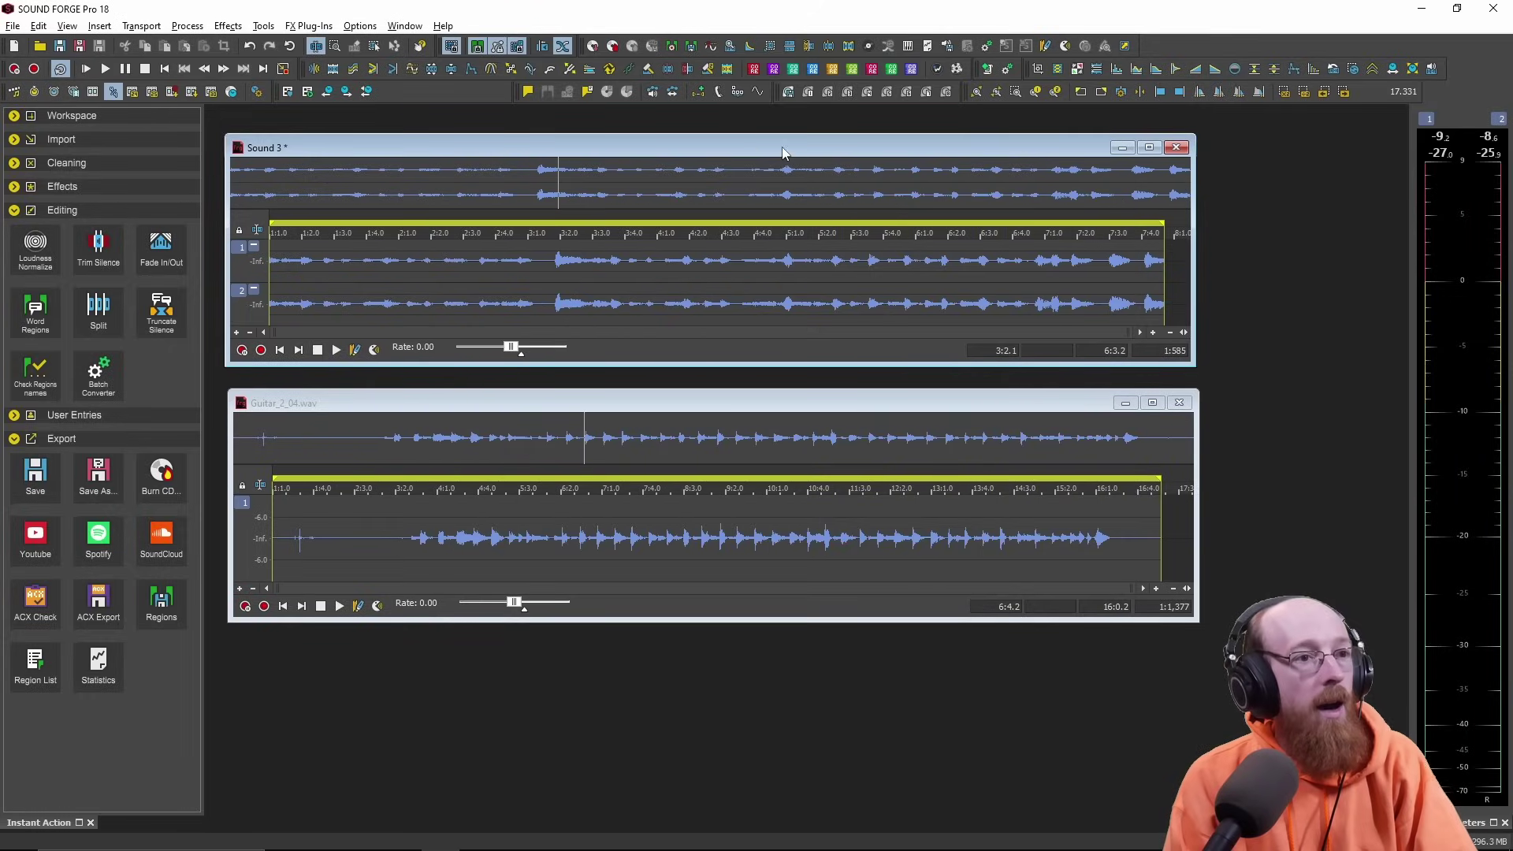